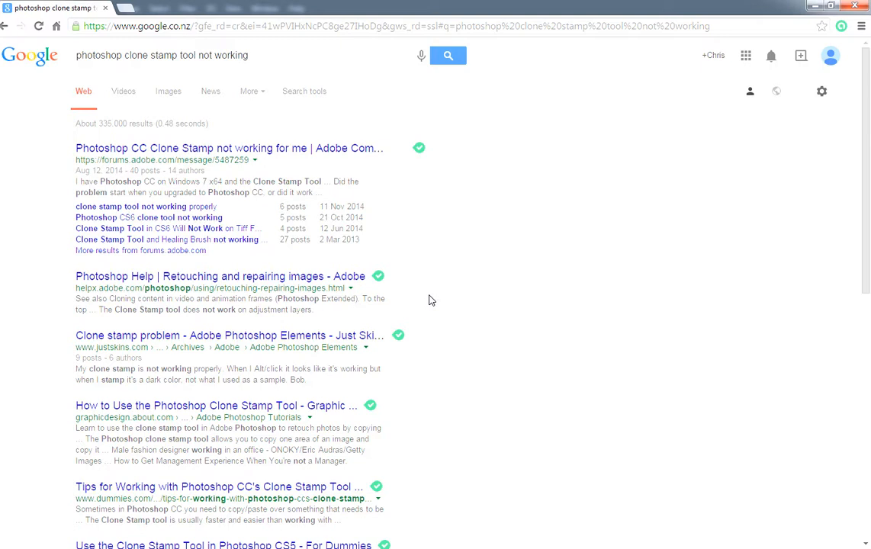
Step: Switch to Photoshop, open psnz_calibration_image_1920x1080 from the PSNZ folder and collapse the floating Properties panel
{"action": "left_click", "coordinate": [815, 5]}
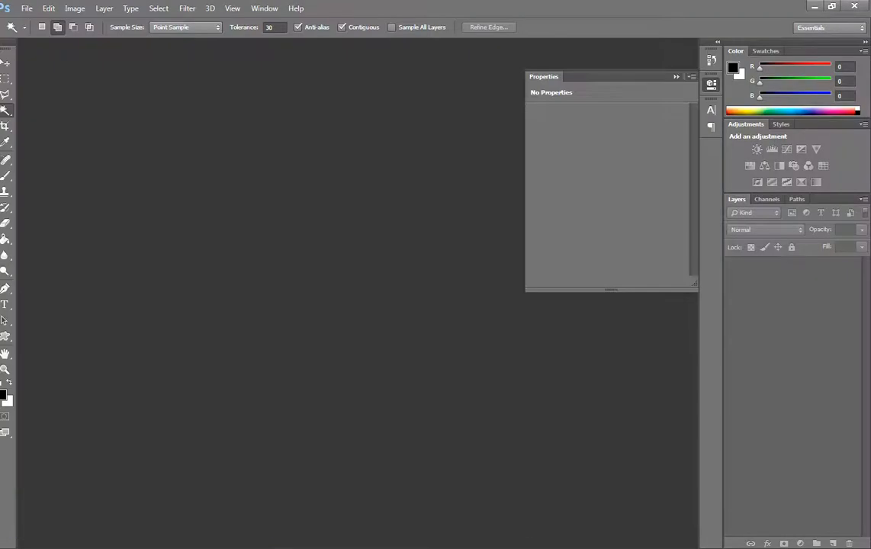
{"action": "key", "text": "alt+Tab"}
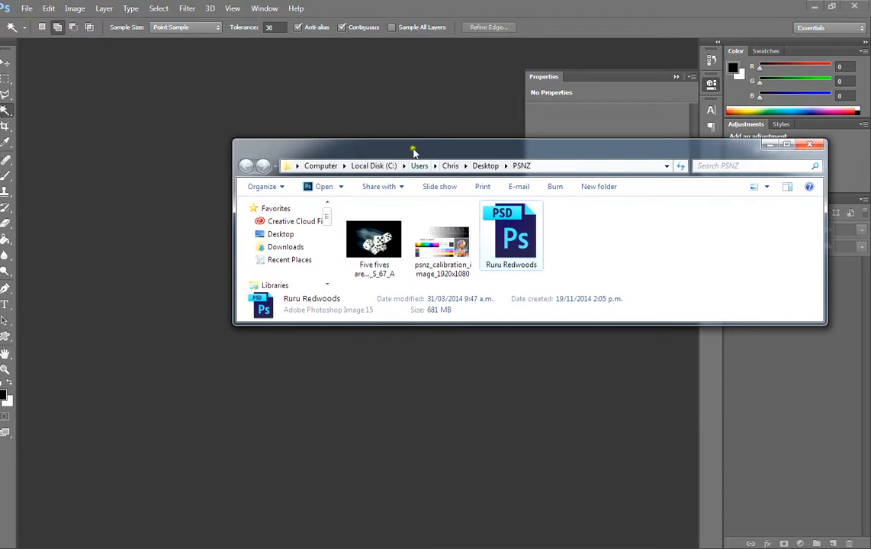
{"action": "left_click_drag", "start_coordinate": [414, 148], "coordinate": [604, 134]}
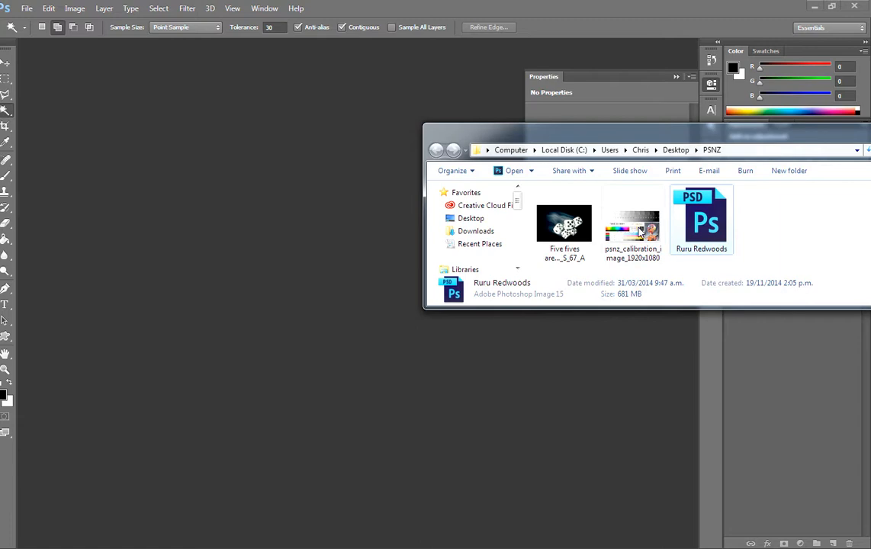
{"action": "left_click_drag", "start_coordinate": [658, 229], "coordinate": [220, 205]}
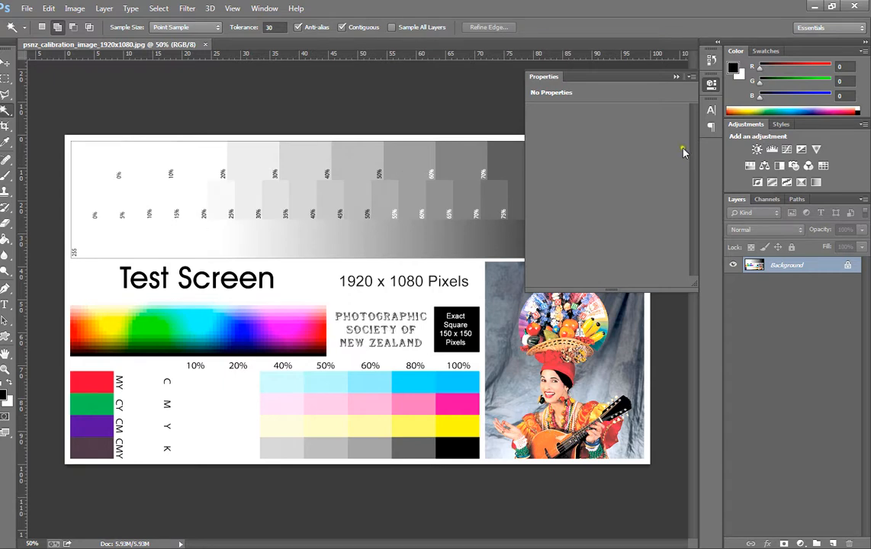
{"action": "left_click", "coordinate": [676, 76]}
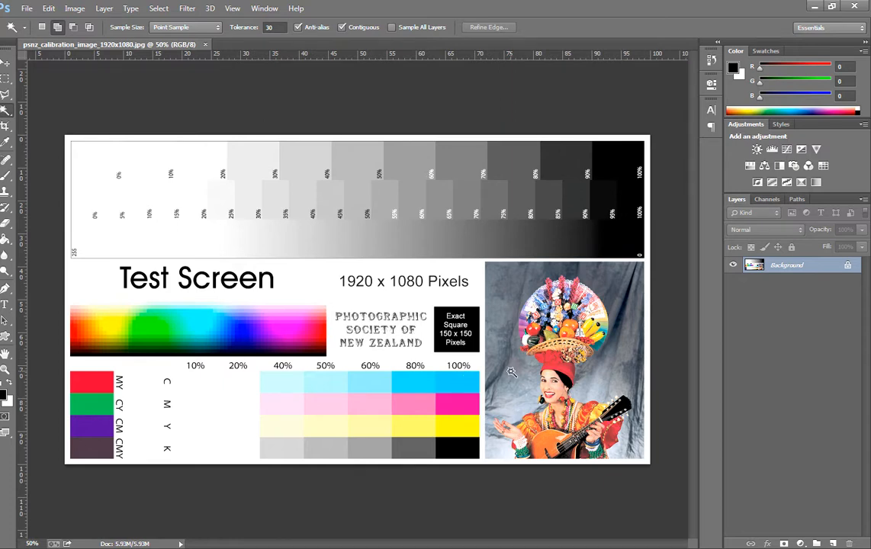
{"action": "left_click", "coordinate": [27, 10]}
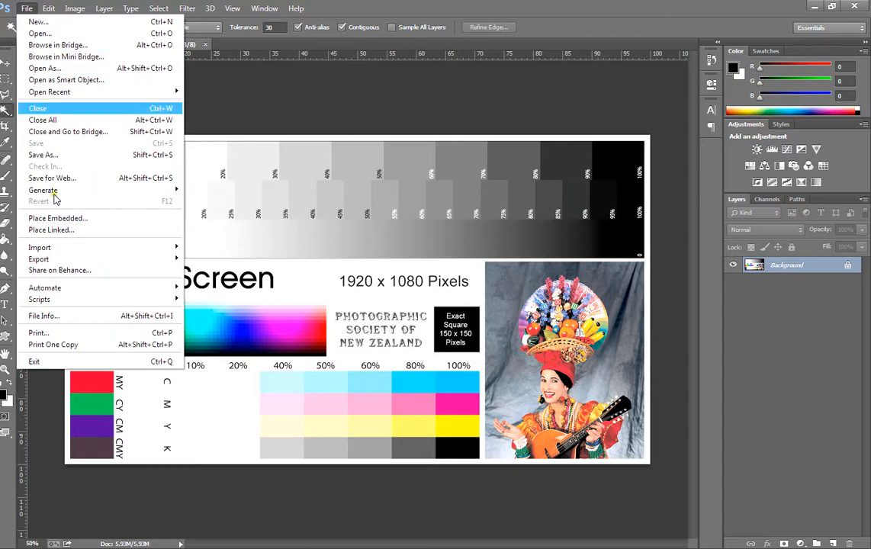
{"action": "left_click", "coordinate": [73, 40]}
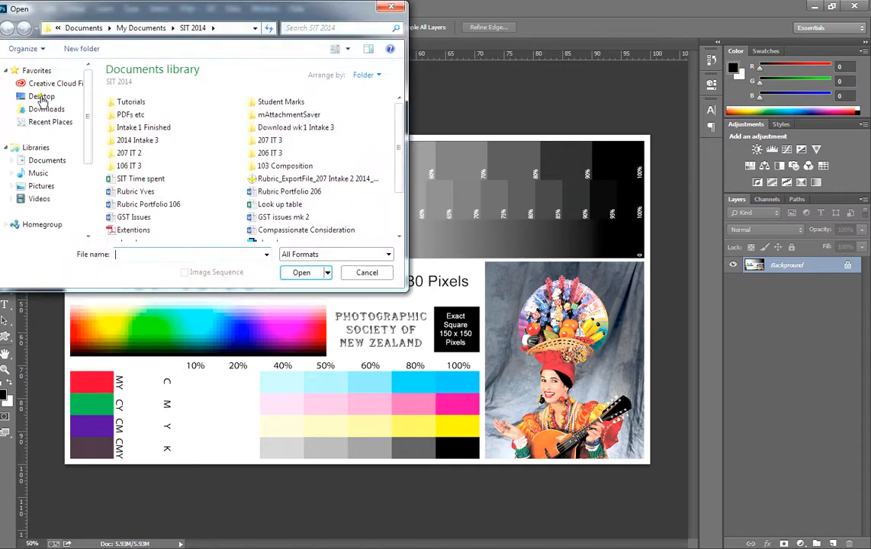
{"action": "left_click", "coordinate": [42, 98]}
{"action": "scroll", "coordinate": [336, 160], "scroll_direction": "down", "scroll_amount": 8}
{"action": "scroll", "coordinate": [332, 157], "scroll_direction": "down", "scroll_amount": 10}
{"action": "scroll", "coordinate": [331, 157], "scroll_direction": "down", "scroll_amount": 2}
{"action": "scroll", "coordinate": [331, 156], "scroll_direction": "up", "scroll_amount": 1}
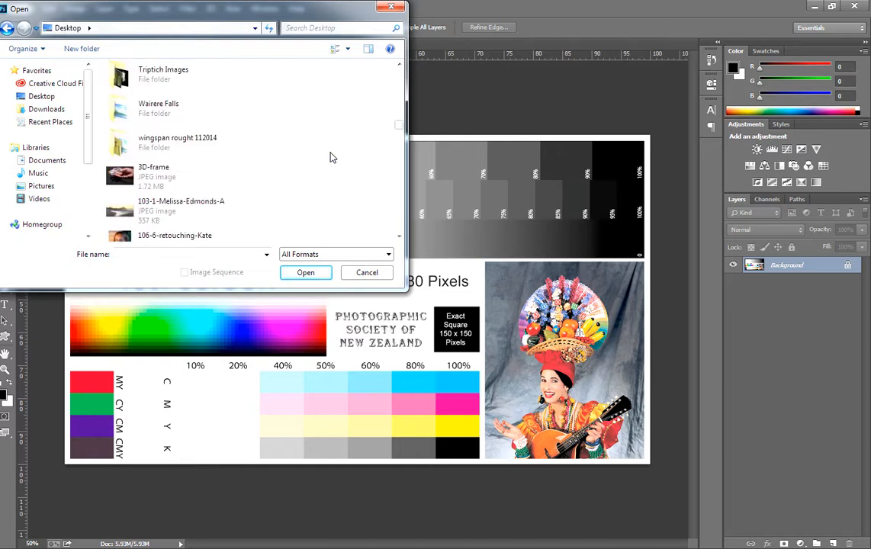
{"action": "scroll", "coordinate": [274, 174], "scroll_direction": "up", "scroll_amount": 1}
{"action": "scroll", "coordinate": [275, 176], "scroll_direction": "up", "scroll_amount": 4}
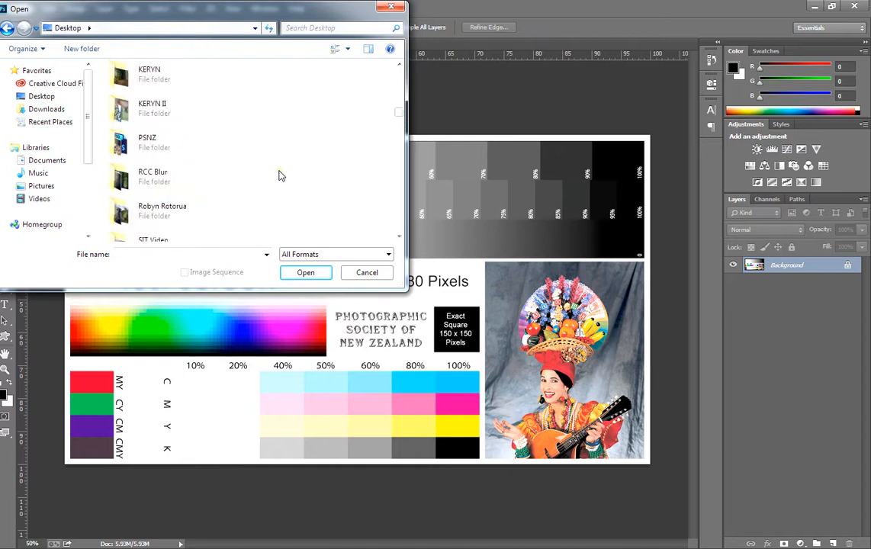
{"action": "scroll", "coordinate": [279, 177], "scroll_direction": "up", "scroll_amount": 4}
{"action": "scroll", "coordinate": [280, 177], "scroll_direction": "up", "scroll_amount": 1}
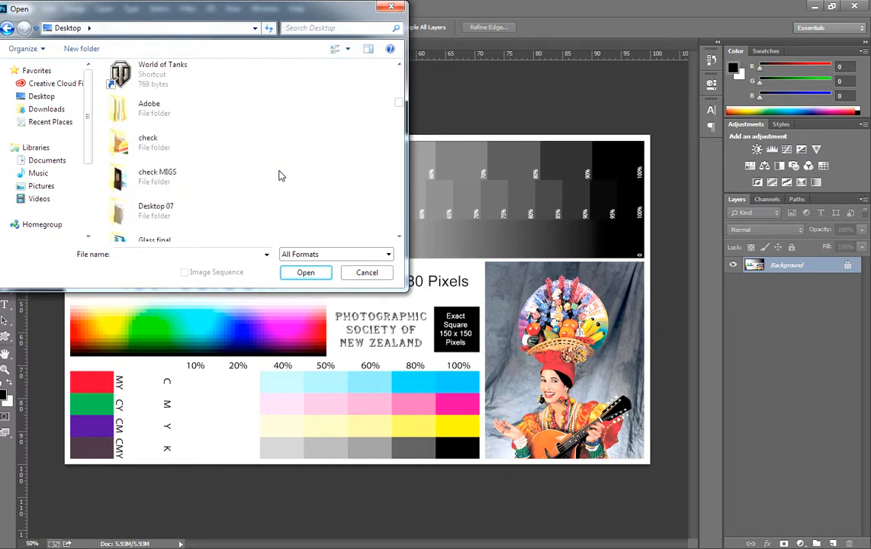
{"action": "scroll", "coordinate": [279, 176], "scroll_direction": "down", "scroll_amount": 1}
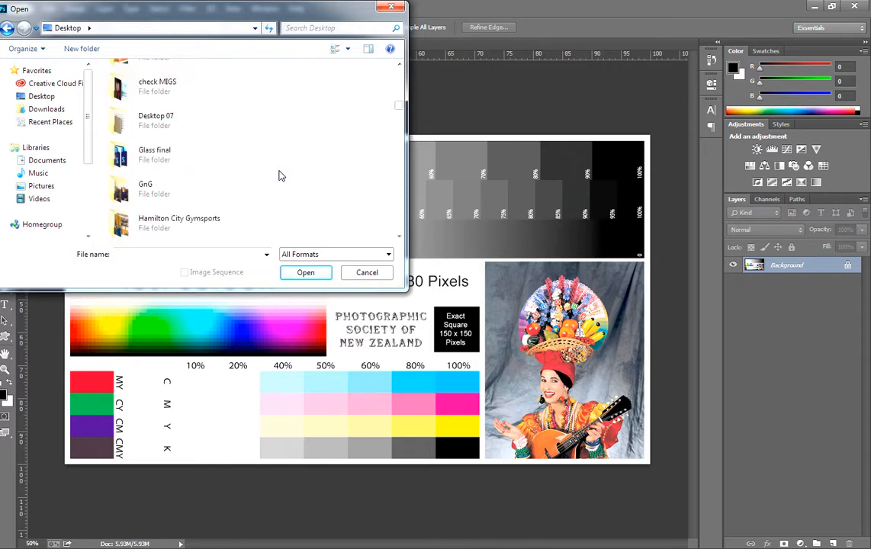
{"action": "scroll", "coordinate": [279, 177], "scroll_direction": "down", "scroll_amount": 1}
{"action": "scroll", "coordinate": [279, 176], "scroll_direction": "down", "scroll_amount": 2}
{"action": "scroll", "coordinate": [279, 176], "scroll_direction": "up", "scroll_amount": 1}
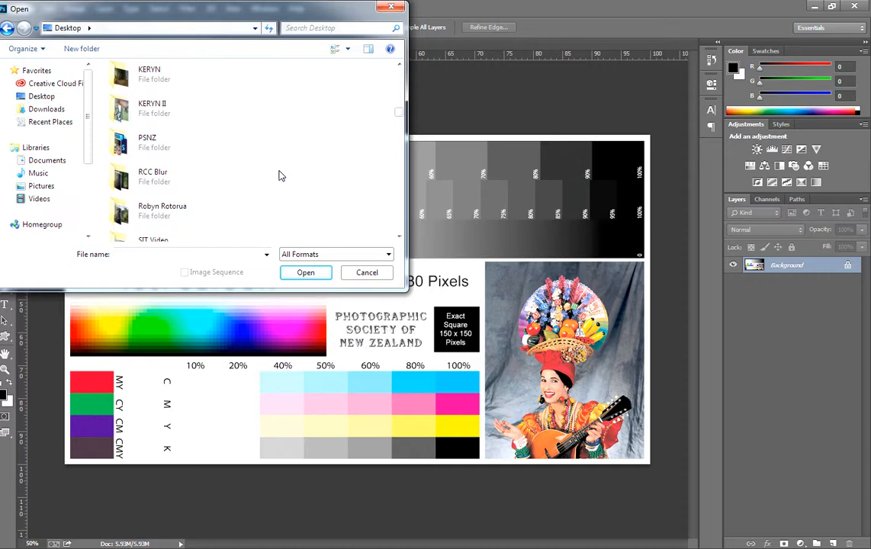
{"action": "scroll", "coordinate": [279, 176], "scroll_direction": "up", "scroll_amount": 1}
{"action": "scroll", "coordinate": [279, 176], "scroll_direction": "down", "scroll_amount": 1}
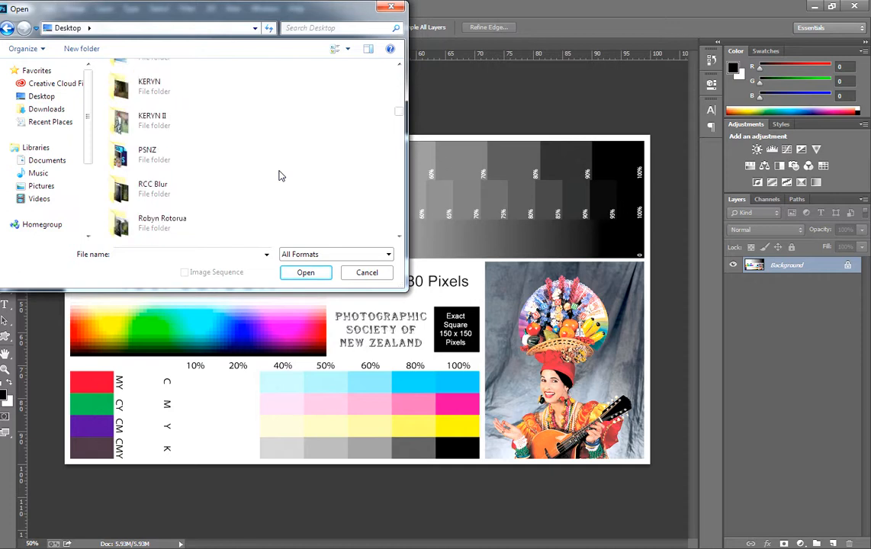
{"action": "scroll", "coordinate": [279, 176], "scroll_direction": "down", "scroll_amount": 1}
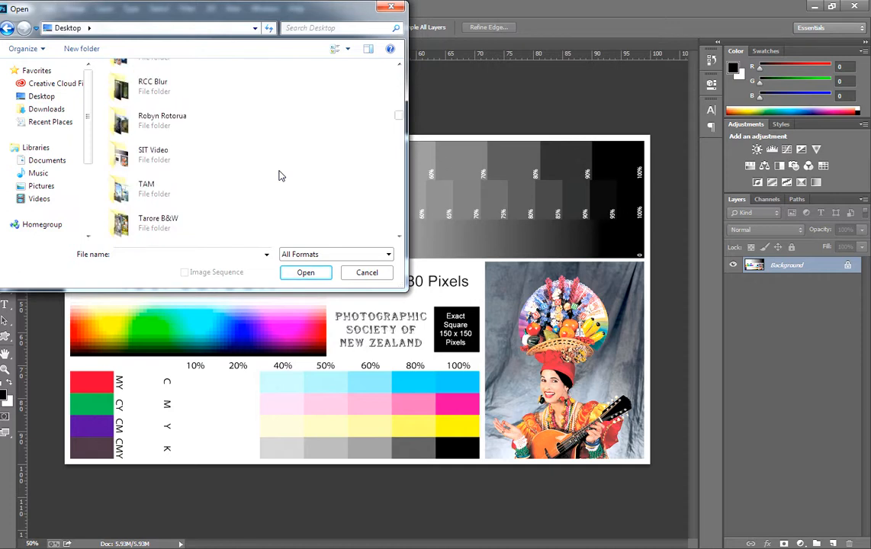
{"action": "scroll", "coordinate": [279, 176], "scroll_direction": "down", "scroll_amount": 2}
{"action": "scroll", "coordinate": [279, 176], "scroll_direction": "down", "scroll_amount": 1}
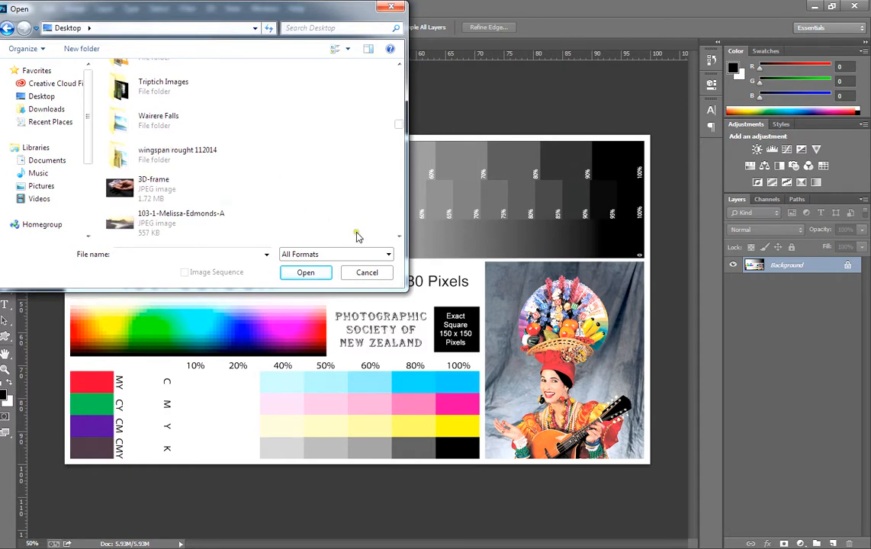
{"action": "left_click", "coordinate": [367, 272]}
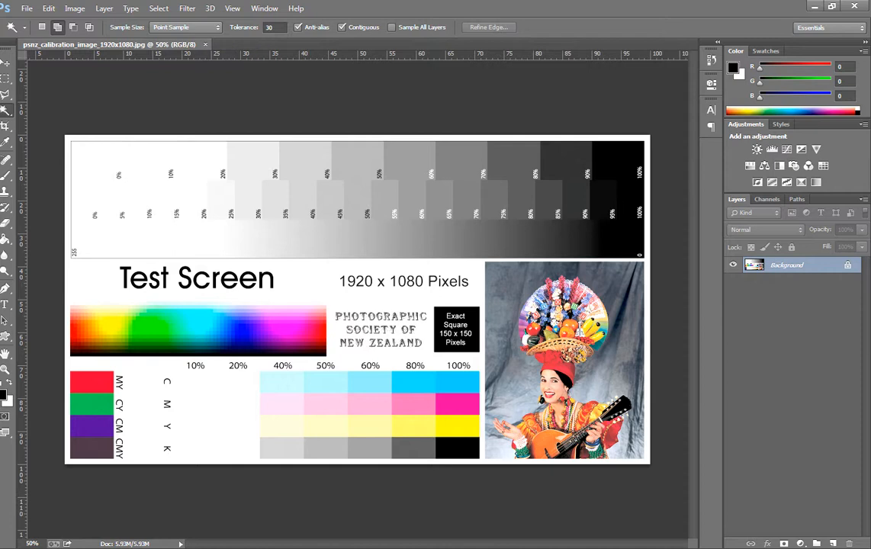
Step: Place the dice image "Five fives are..._S_67_A" from the PSNZ folder into the calibration document at its default size
{"action": "key", "text": "alt+Tab"}
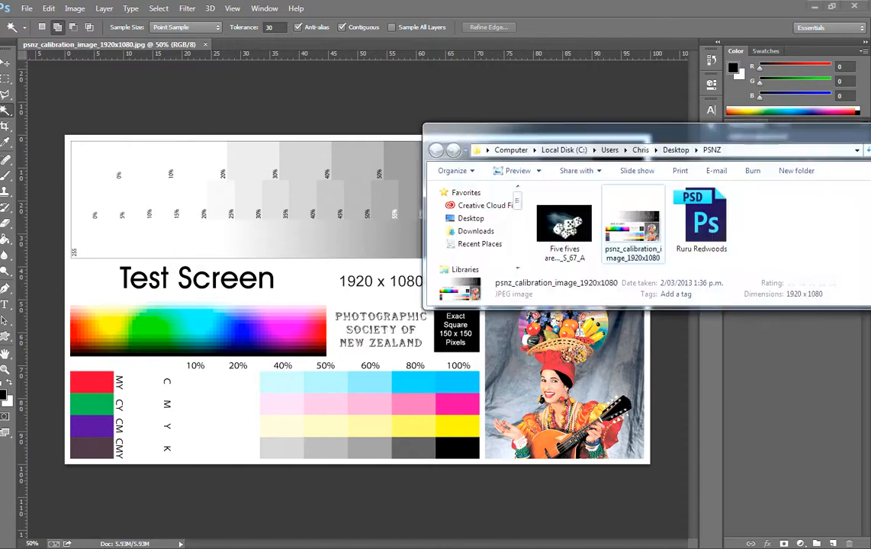
{"action": "left_click", "coordinate": [581, 226]}
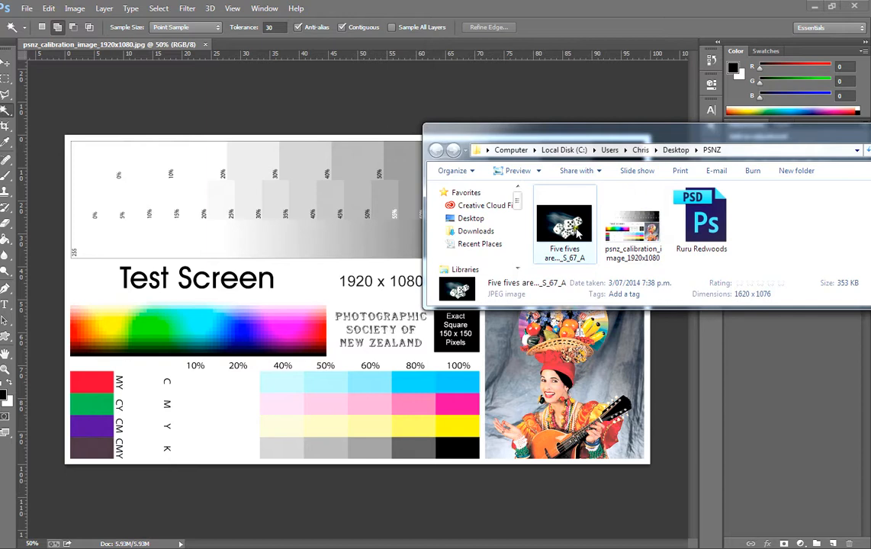
{"action": "left_click_drag", "start_coordinate": [574, 231], "coordinate": [218, 206]}
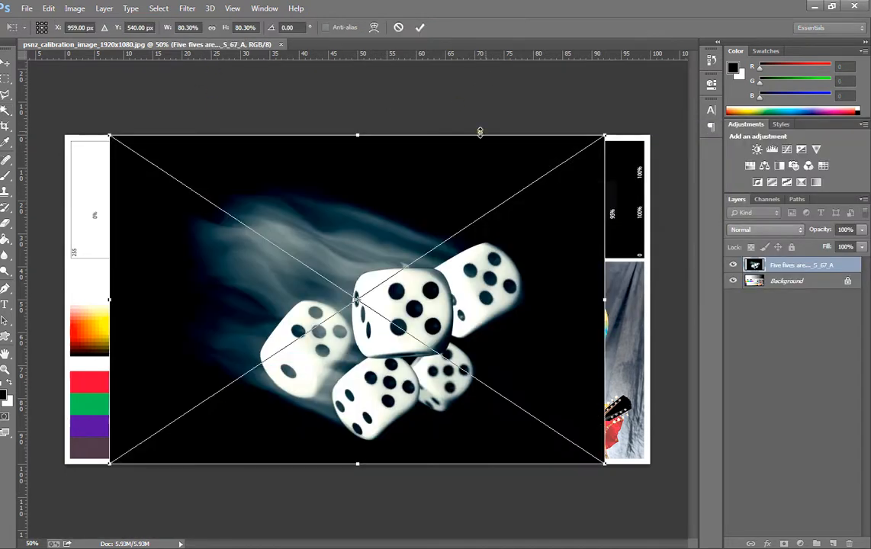
{"action": "left_click", "coordinate": [420, 27]}
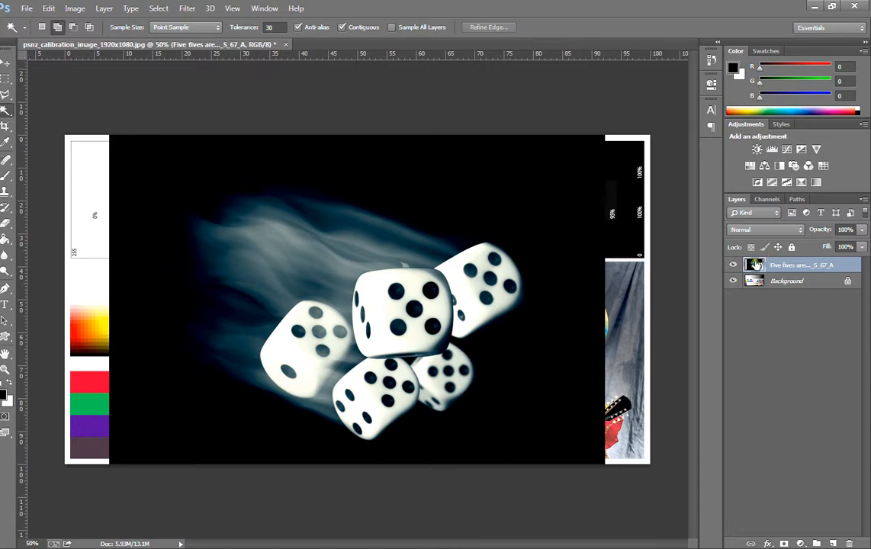
Step: Toggle the placed dice layer's visibility, leave it hidden and make the Background layer active
{"action": "left_click", "coordinate": [734, 265]}
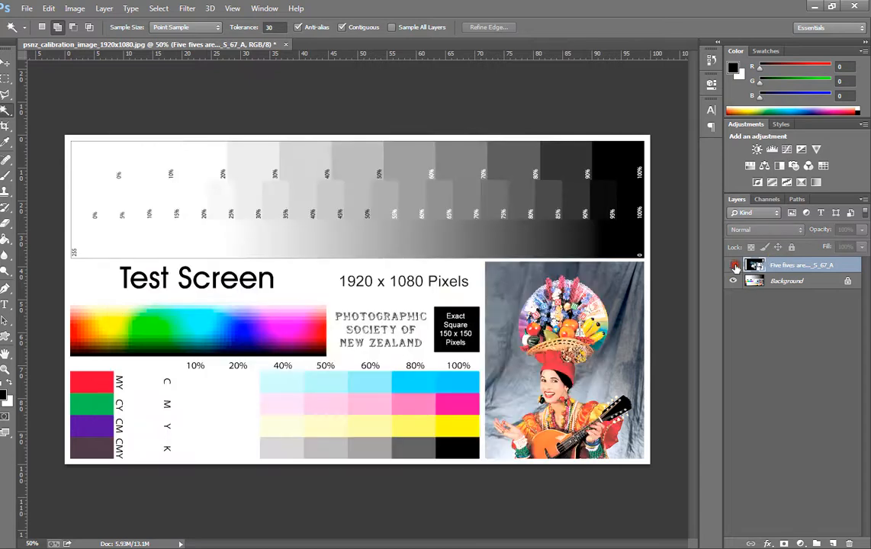
{"action": "left_click", "coordinate": [734, 266]}
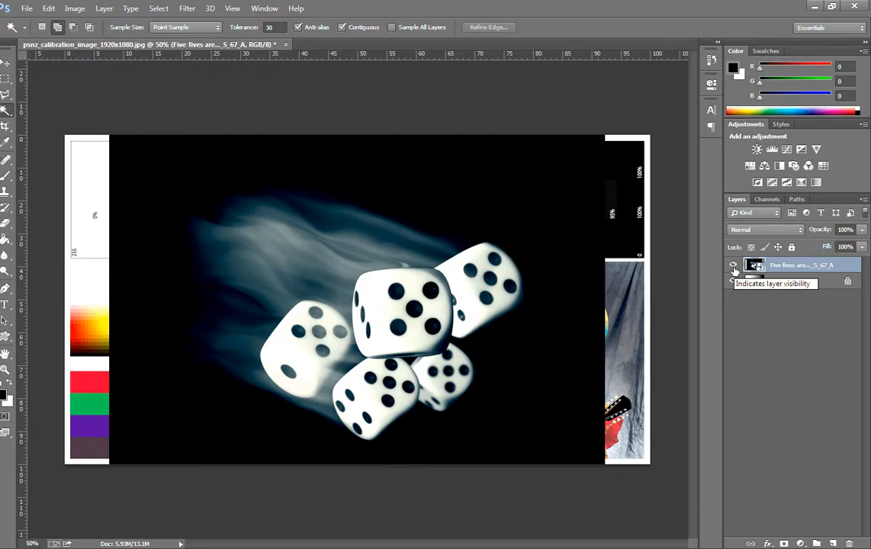
{"action": "left_click", "coordinate": [734, 266]}
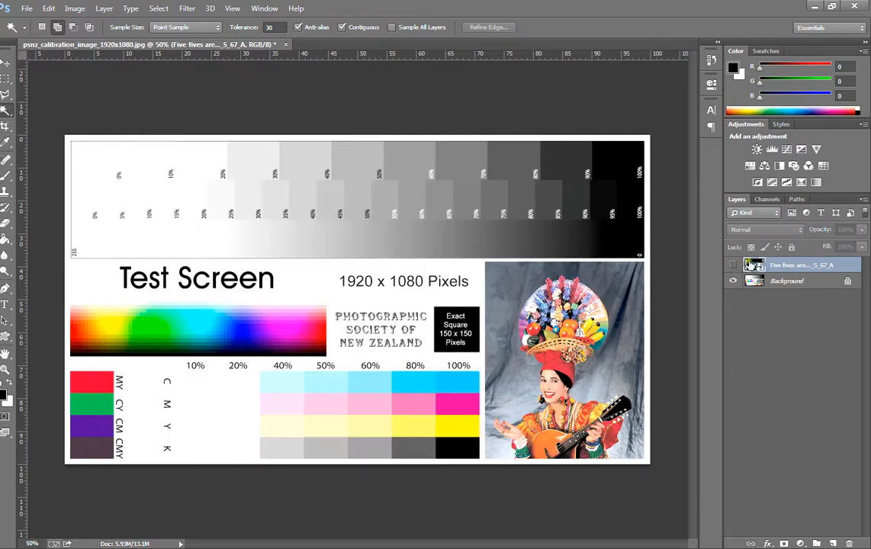
{"action": "left_click", "coordinate": [794, 282]}
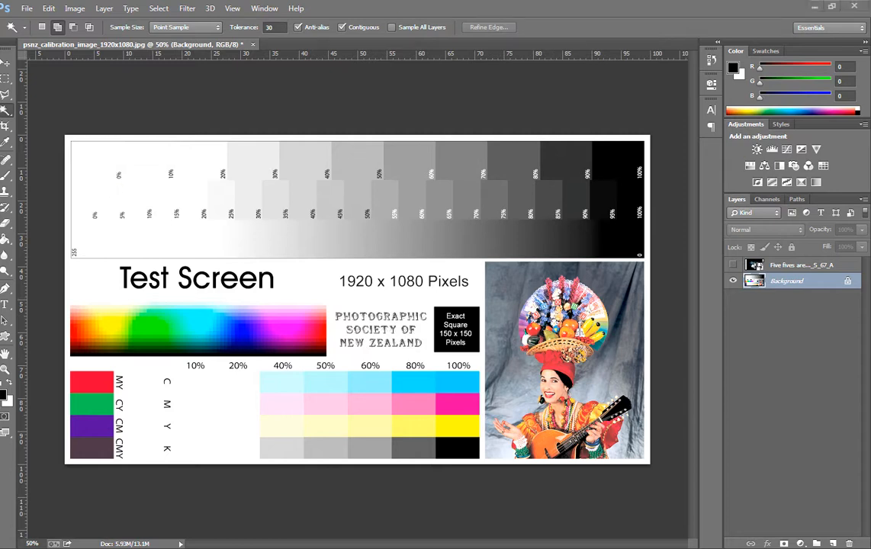
Step: Preview the 3D, Motion, Painting, Photography and Typography workspaces in turn to compare their layouts
{"action": "left_click", "coordinate": [840, 28]}
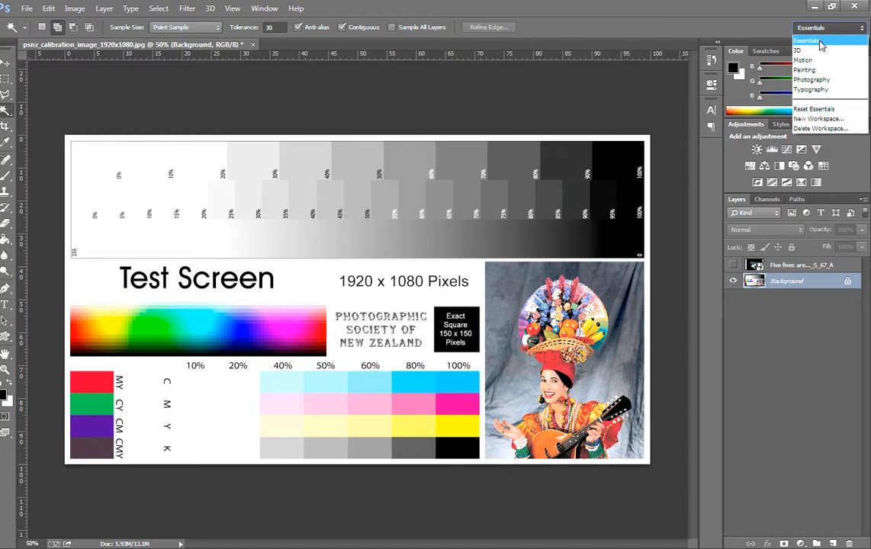
{"action": "left_click", "coordinate": [820, 49]}
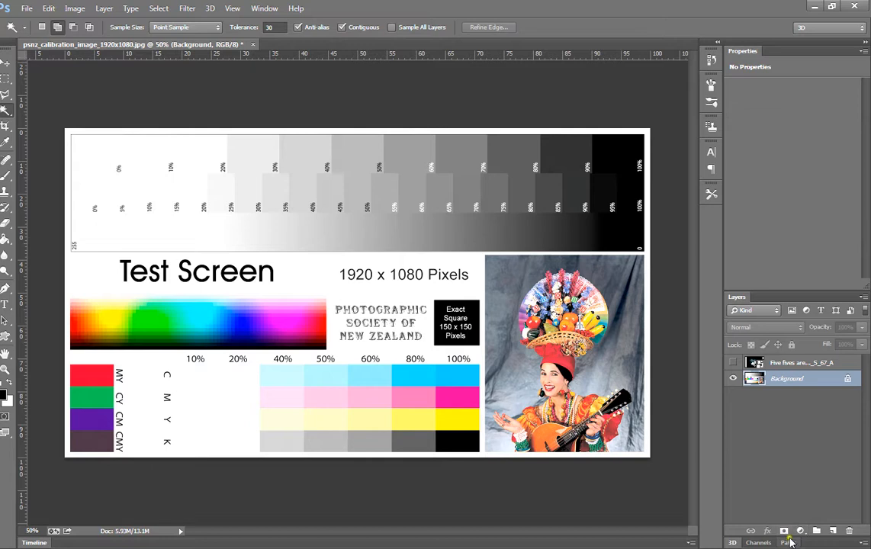
{"action": "left_click", "coordinate": [845, 30]}
{"action": "left_click", "coordinate": [837, 63]}
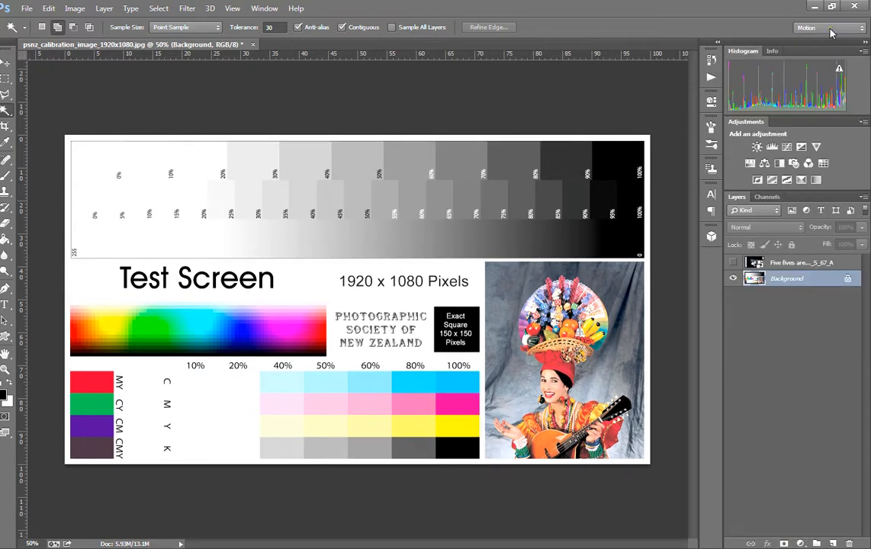
{"action": "left_click", "coordinate": [831, 31]}
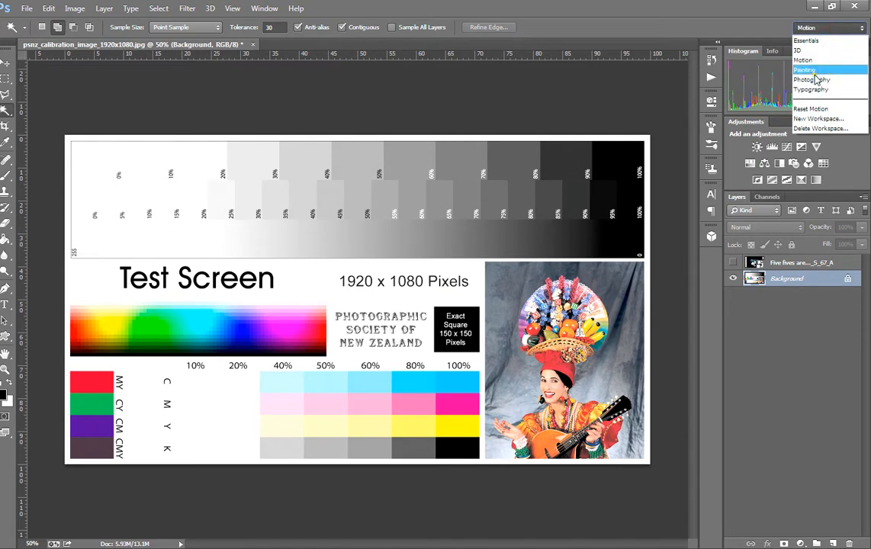
{"action": "left_click", "coordinate": [814, 70]}
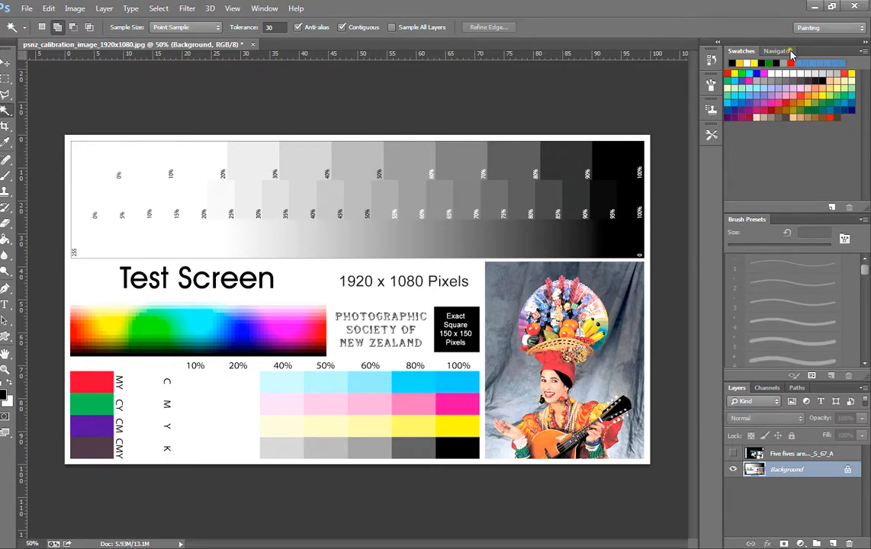
{"action": "left_click", "coordinate": [830, 27]}
{"action": "left_click", "coordinate": [811, 79]}
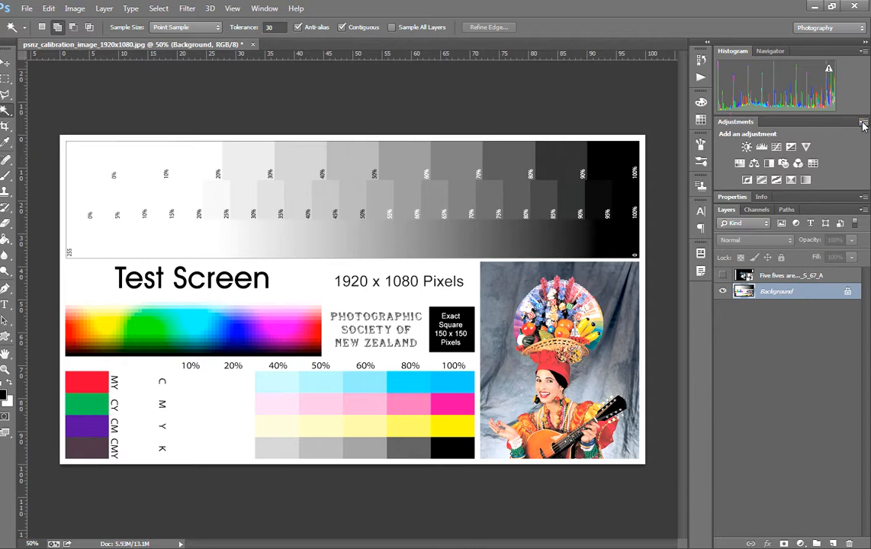
{"action": "left_click", "coordinate": [845, 29]}
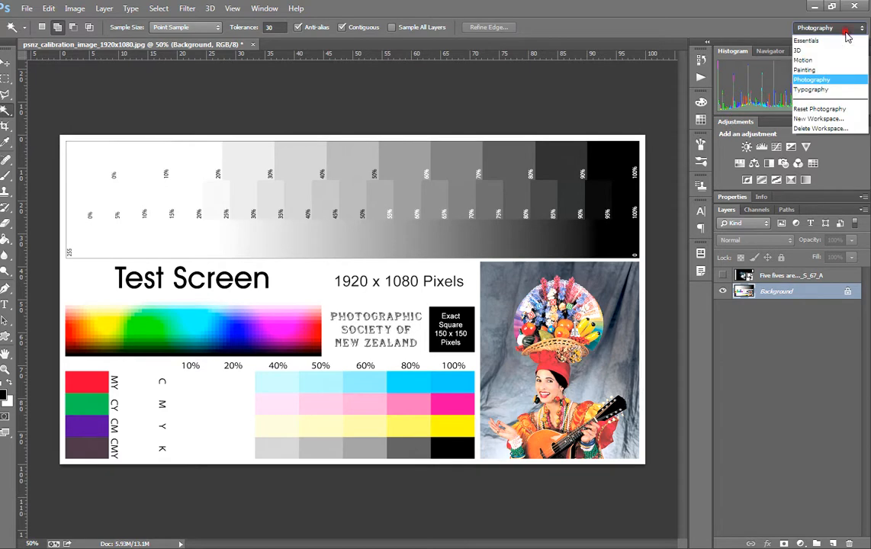
{"action": "left_click", "coordinate": [839, 90]}
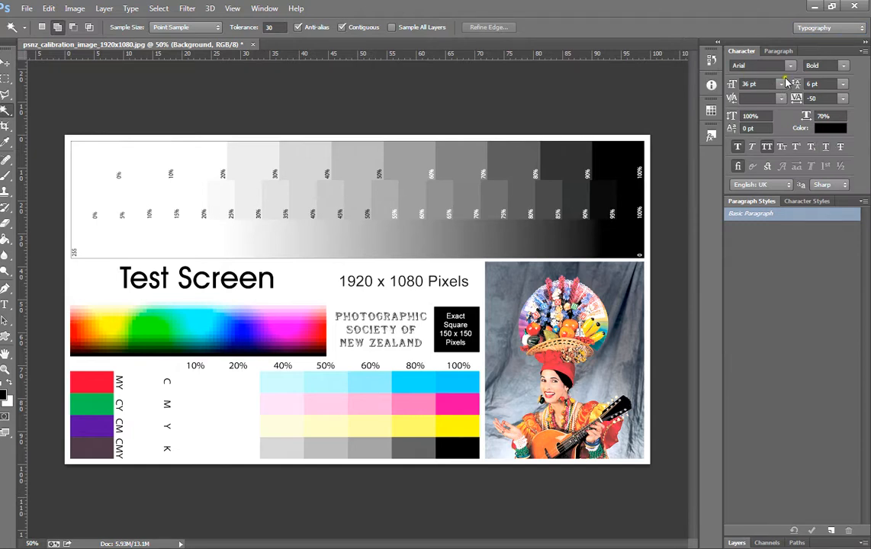
Step: Switch to the Photography workspace, then show the Character panel and collapse it again
{"action": "left_click", "coordinate": [830, 28]}
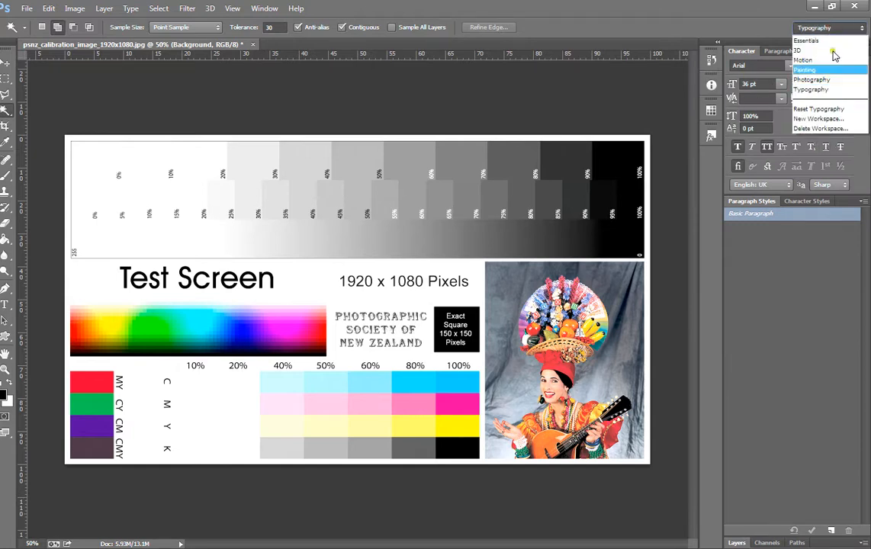
{"action": "left_click", "coordinate": [813, 80]}
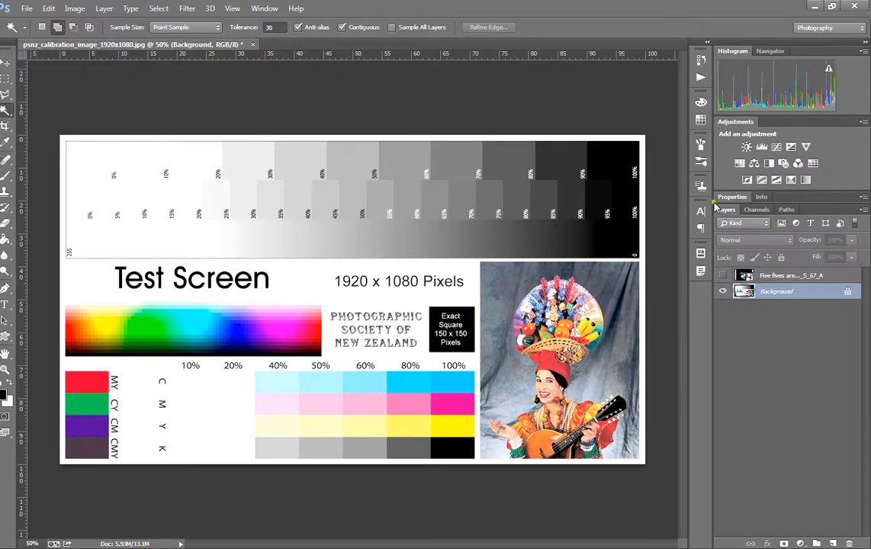
{"action": "left_click", "coordinate": [258, 8]}
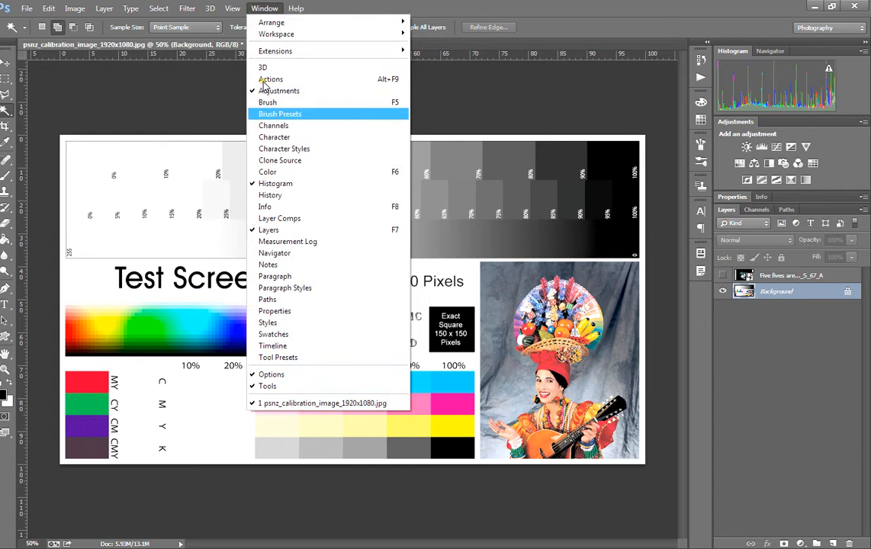
{"action": "left_click", "coordinate": [267, 138]}
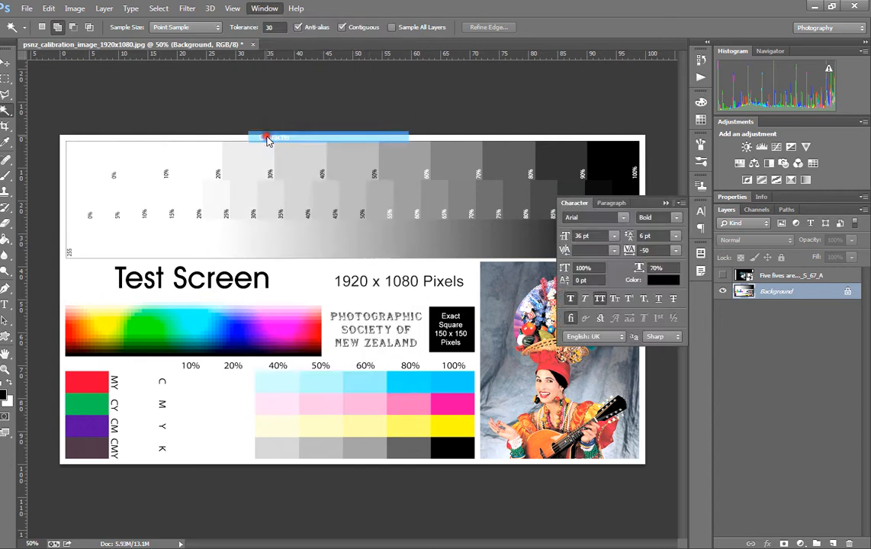
{"action": "left_click", "coordinate": [668, 204]}
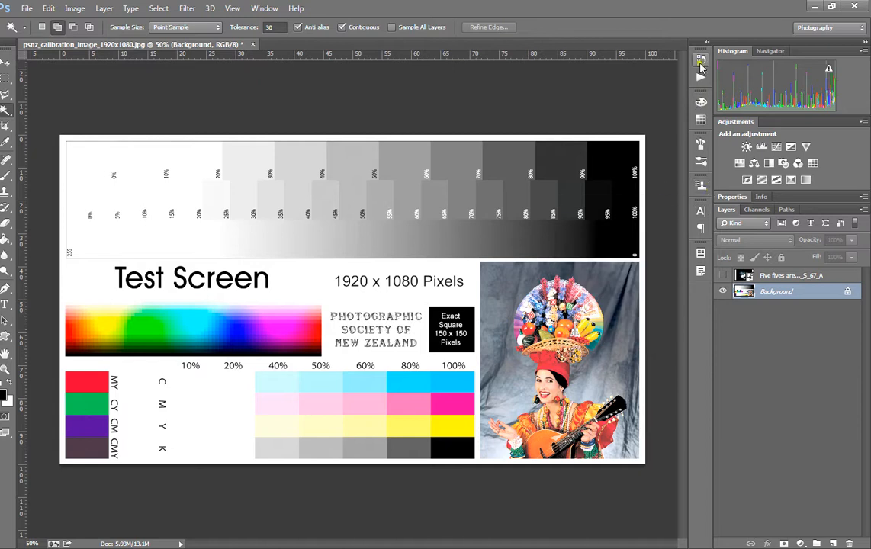
Step: Preview the Swatches, Brush Presets and Brush panels, activating the Brush tool to see its settings, and collapse the panel group
{"action": "left_click", "coordinate": [701, 120]}
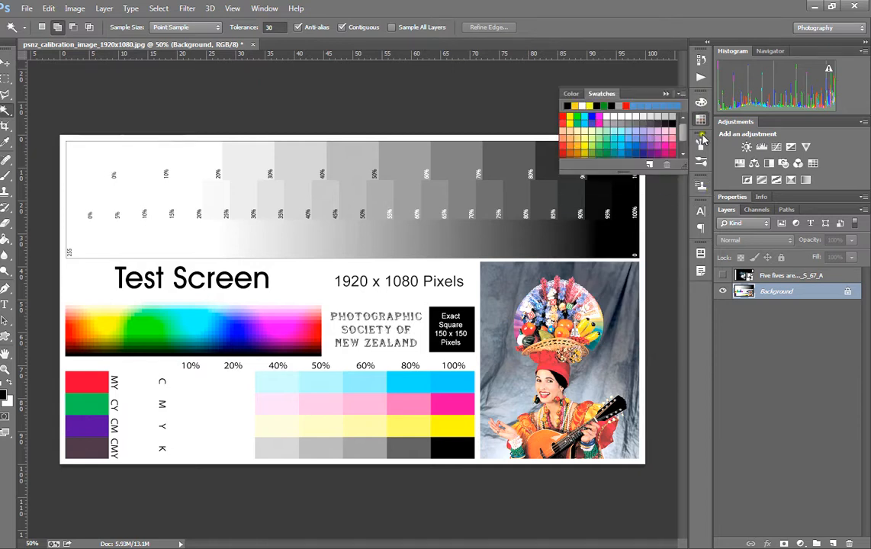
{"action": "left_click", "coordinate": [701, 145]}
{"action": "left_click", "coordinate": [701, 163]}
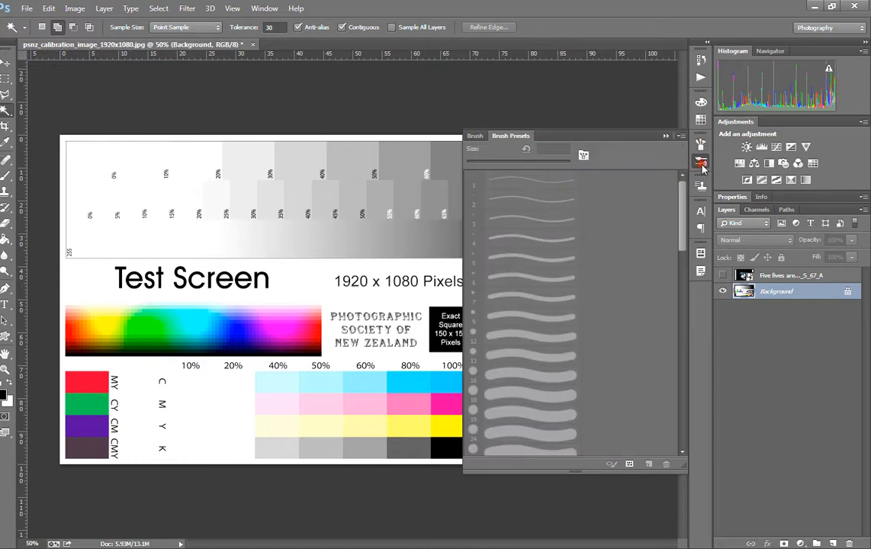
{"action": "left_click", "coordinate": [473, 135]}
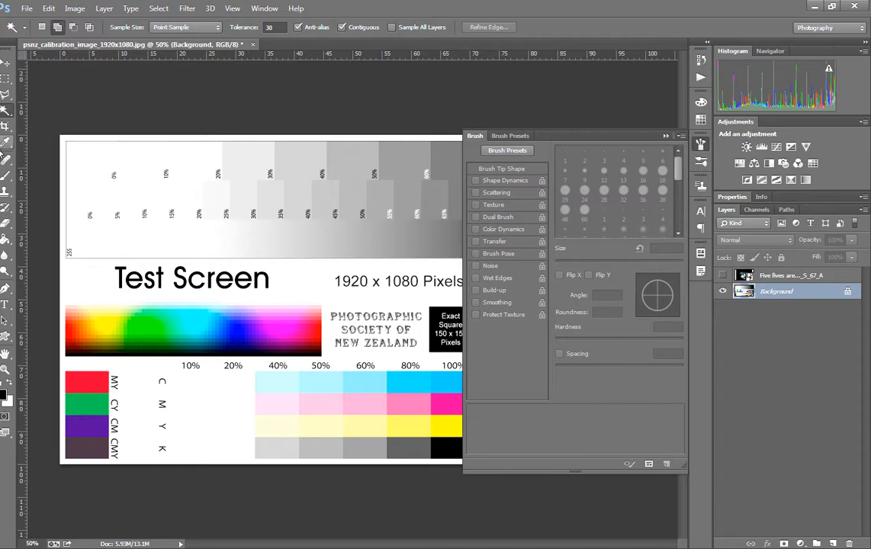
{"action": "left_click", "coordinate": [6, 159]}
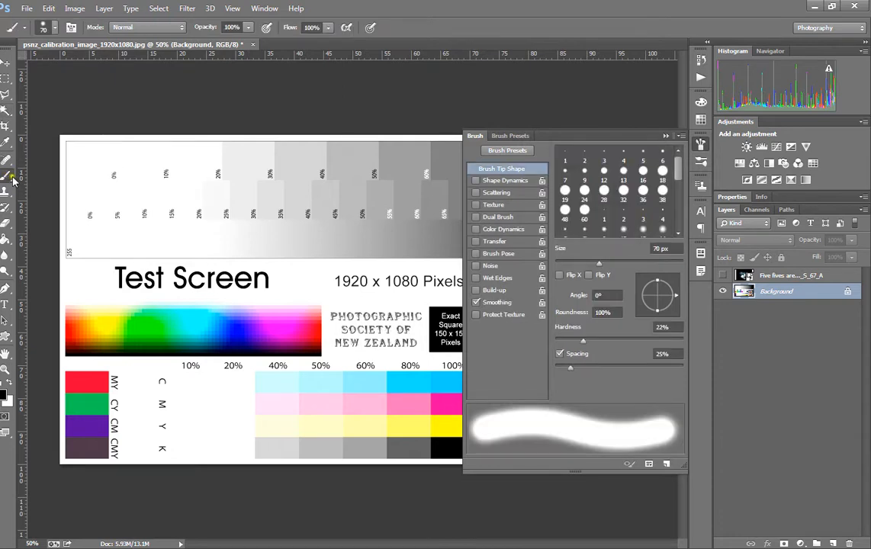
{"action": "left_click", "coordinate": [666, 135]}
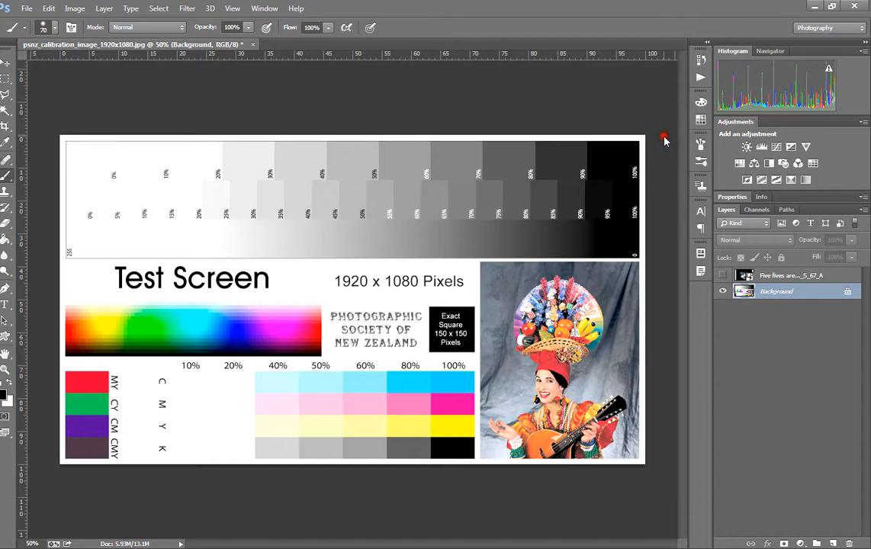
Step: Try to move the locked Background layer with the Move tool
{"action": "left_click", "coordinate": [6, 61]}
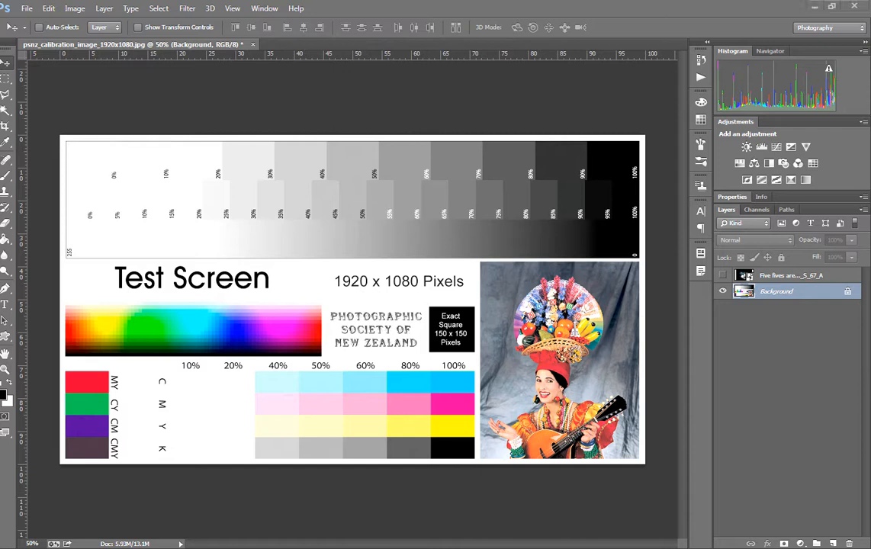
{"action": "left_click", "coordinate": [262, 8]}
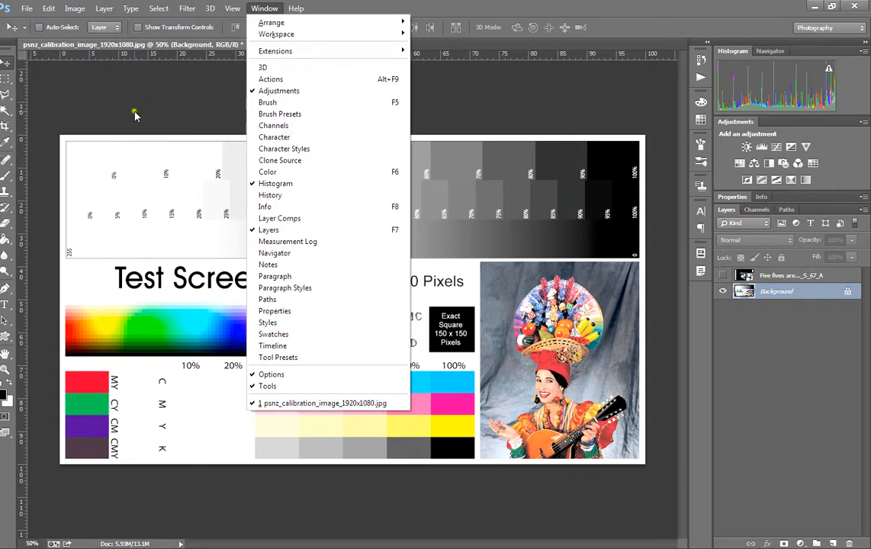
{"action": "left_click", "coordinate": [196, 71]}
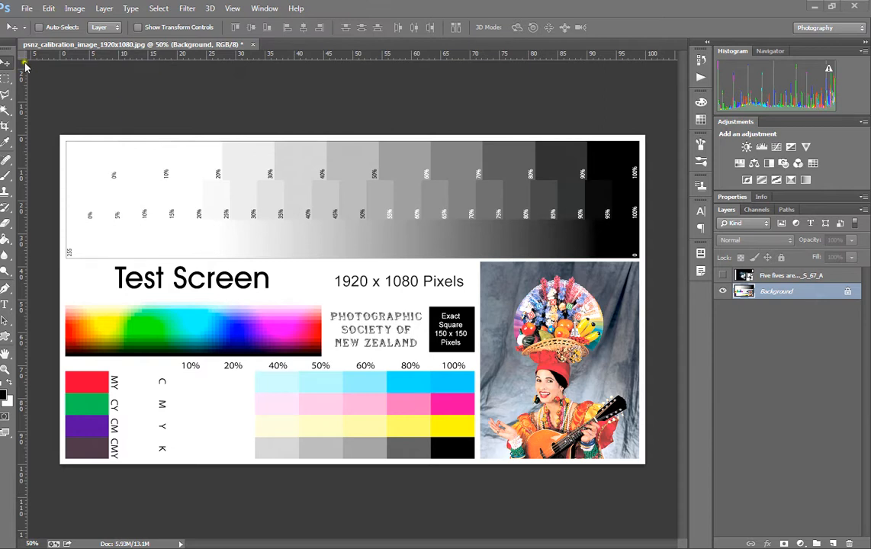
{"action": "left_click", "coordinate": [282, 229]}
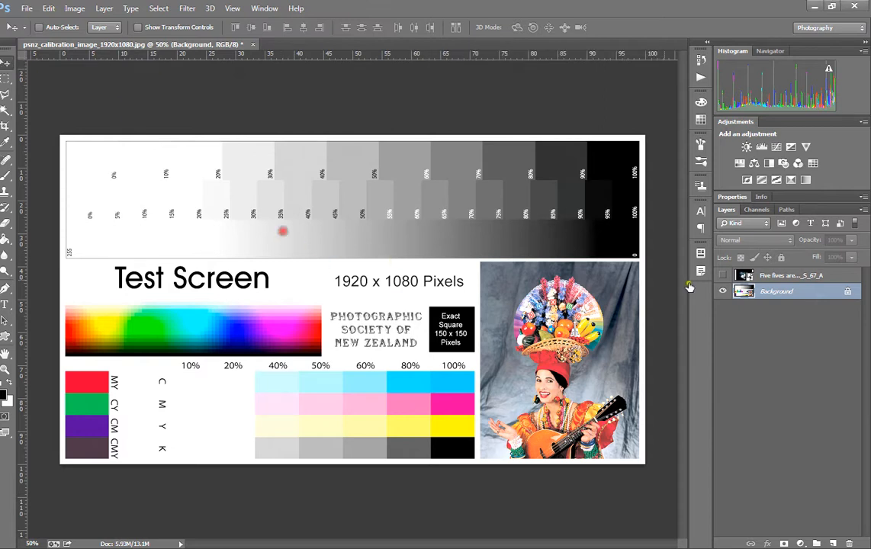
{"action": "left_click", "coordinate": [406, 235]}
{"action": "mouse_move", "coordinate": [406, 235]}
{"action": "left_mouse_down"}
{"action": "mouse_move", "coordinate": [405, 195]}
{"action": "mouse_move", "coordinate": [399, 252]}
{"action": "mouse_move", "coordinate": [404, 233]}
{"action": "left_mouse_up"}
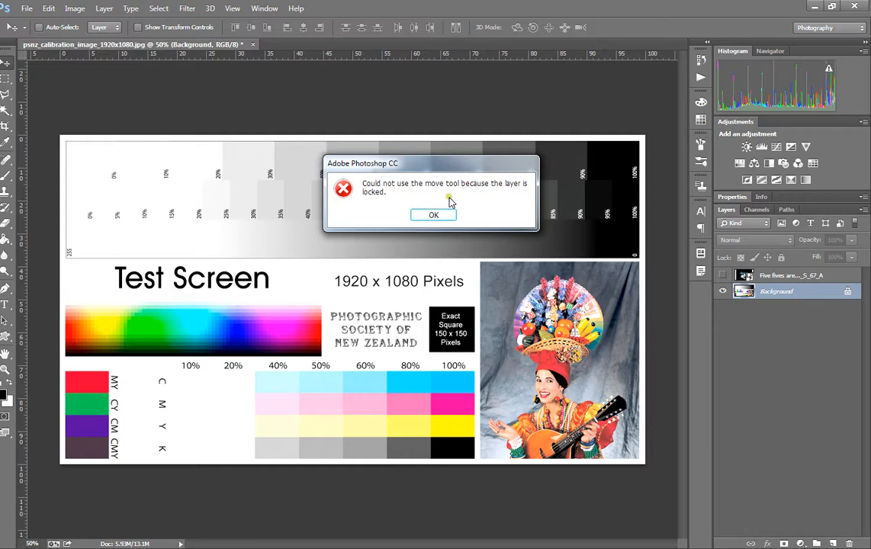
{"action": "left_click", "coordinate": [434, 215]}
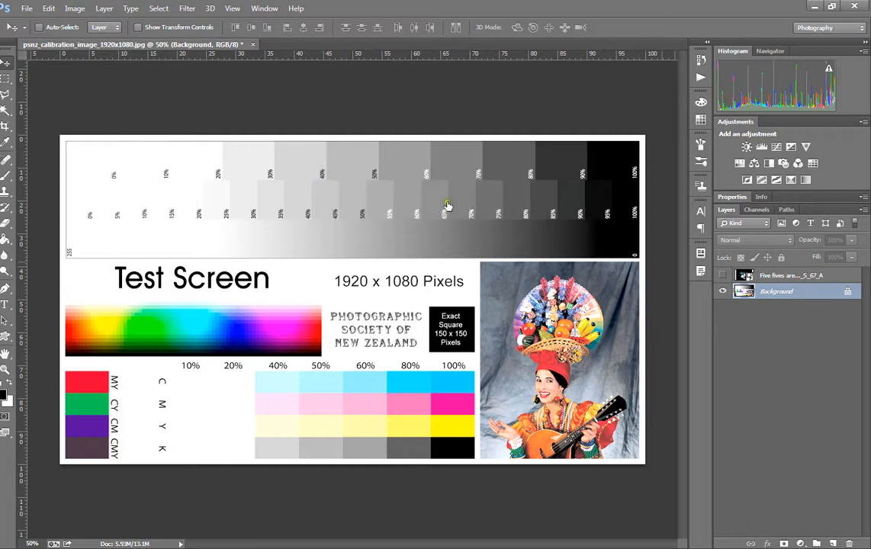
Step: Unlock the Background layer, shift it up and to the right with the Move tool, and undo the move
{"action": "left_click", "coordinate": [848, 295]}
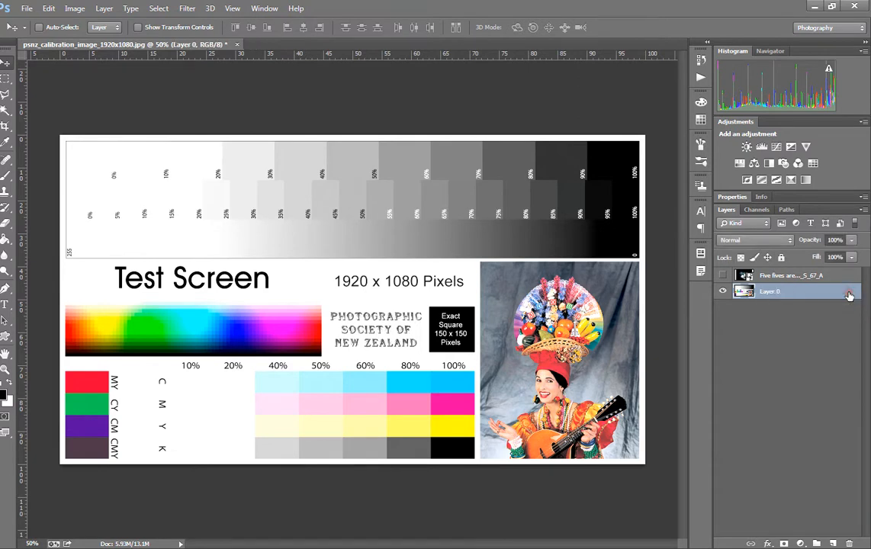
{"action": "left_click_drag", "start_coordinate": [177, 229], "coordinate": [201, 241]}
{"action": "left_click_drag", "start_coordinate": [309, 302], "coordinate": [353, 272]}
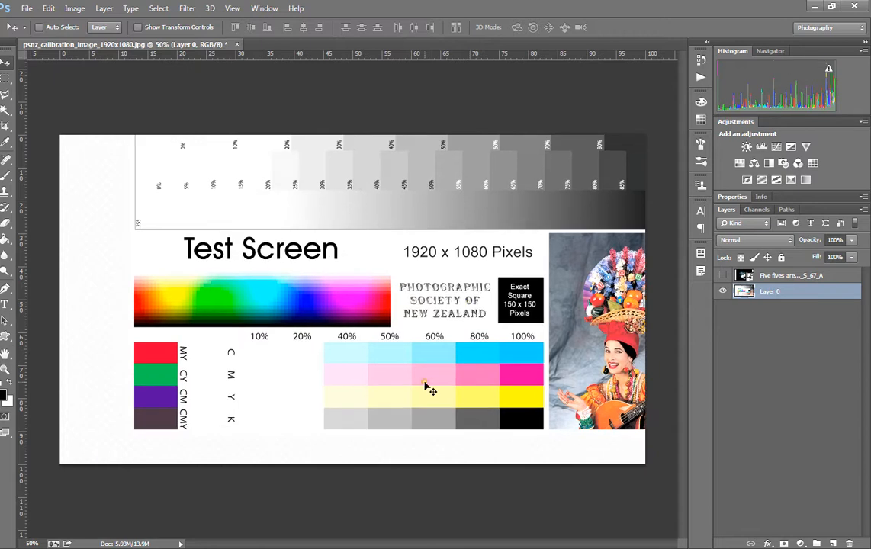
{"action": "key", "text": "ctrl+z"}
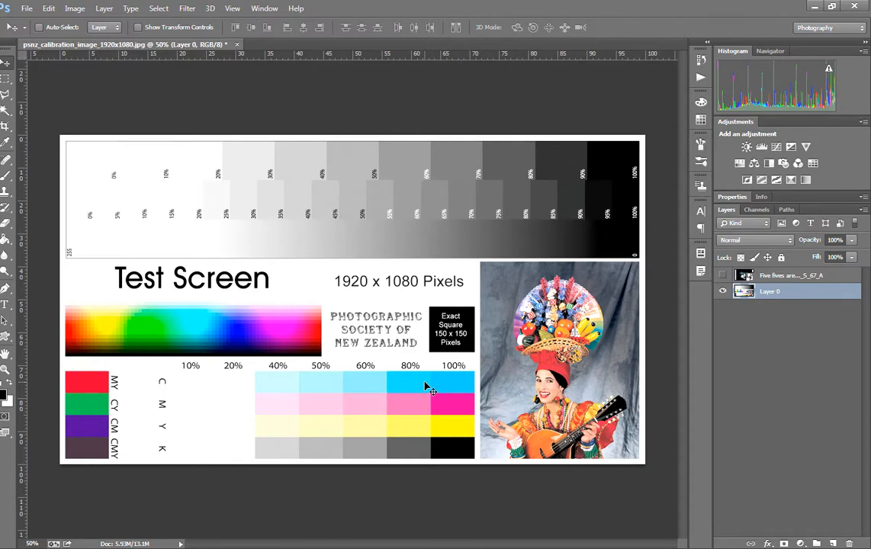
Step: Shift Layer 0 right and slightly down, then reveal the dice layer, shift it right and deselect the layers
{"action": "left_click_drag", "start_coordinate": [200, 296], "coordinate": [361, 302]}
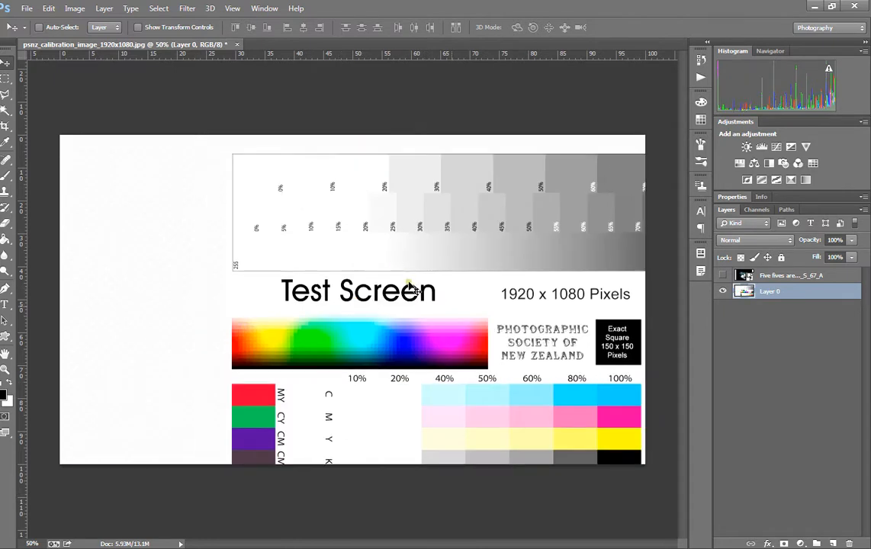
{"action": "left_click", "coordinate": [755, 279]}
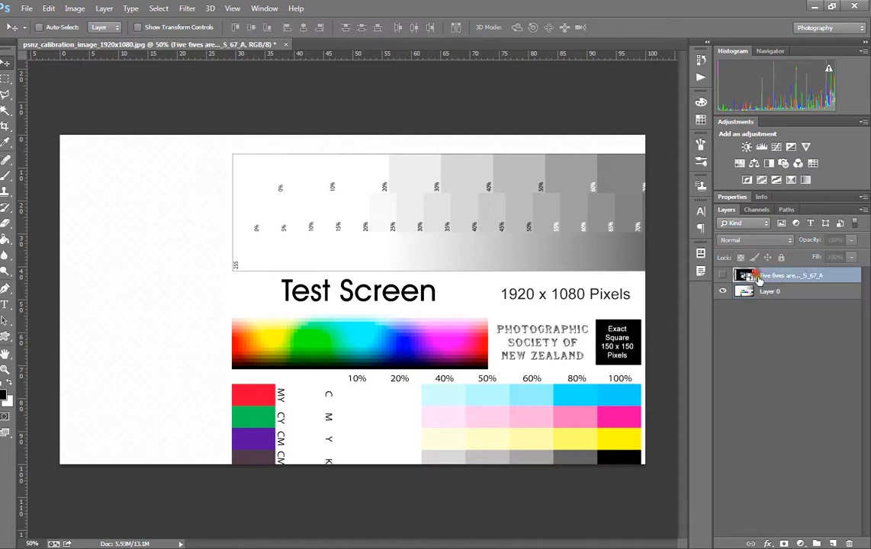
{"action": "left_click", "coordinate": [725, 275]}
{"action": "left_click_drag", "start_coordinate": [279, 217], "coordinate": [454, 215]}
{"action": "left_click", "coordinate": [786, 343]}
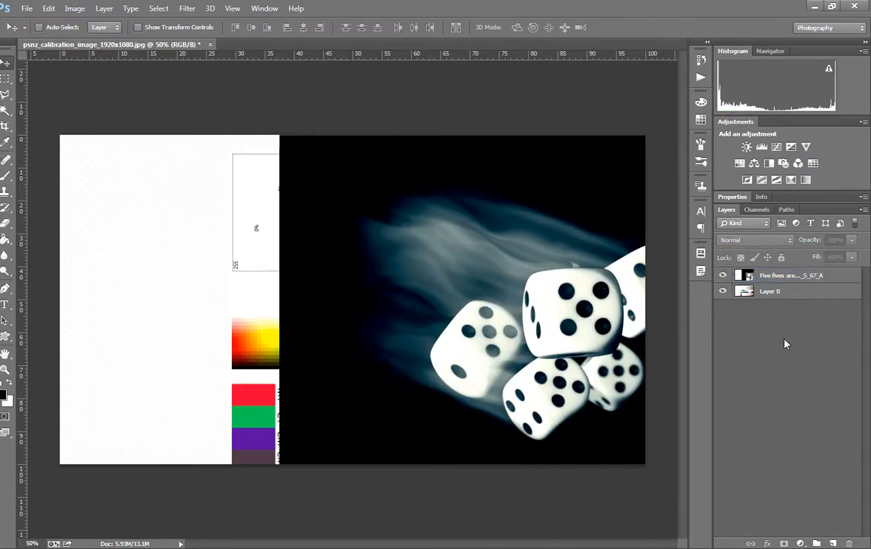
Step: Undo the moves of the dice layer and Layer 0, and hide the dice layer
{"action": "key", "text": "ctrl+alt+z"}
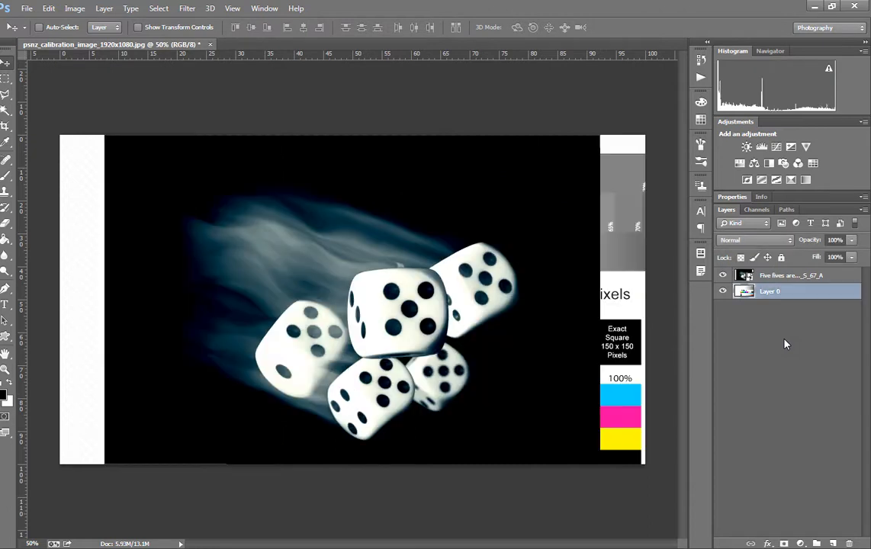
{"action": "key", "text": "ctrl+alt+z"}
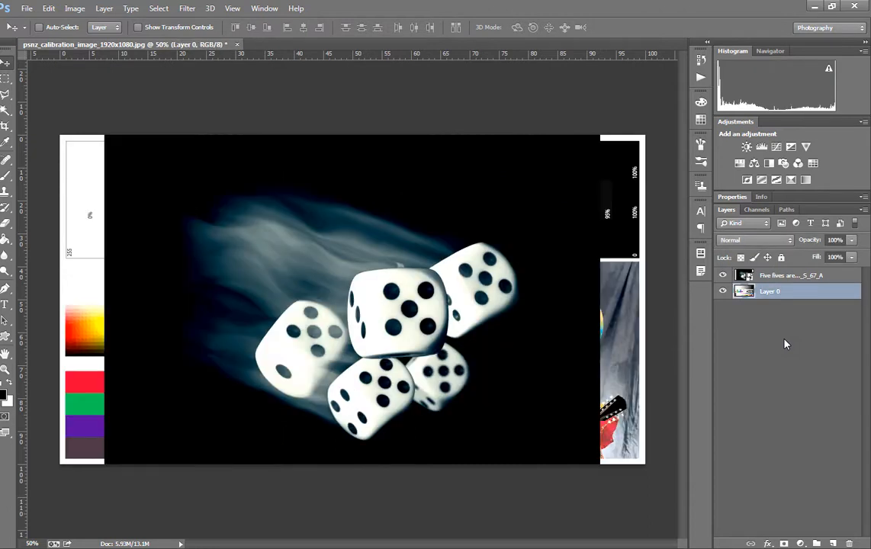
{"action": "left_click", "coordinate": [725, 277]}
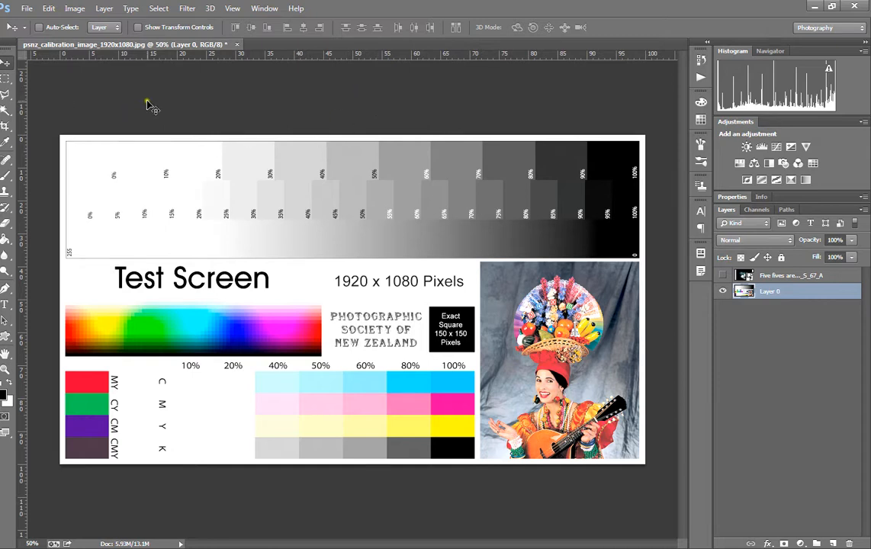
{"action": "left_click", "coordinate": [229, 101]}
Step: Draw a selection across the middle of Layer 0 with the Rectangular Marquee Tool at 0 px feather
{"action": "left_click", "coordinate": [4, 78]}
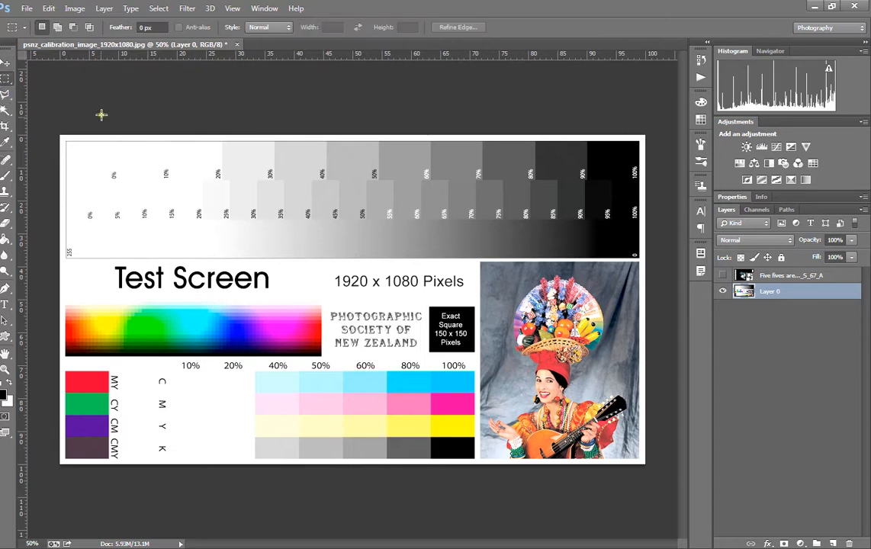
{"action": "right_click", "coordinate": [7, 80]}
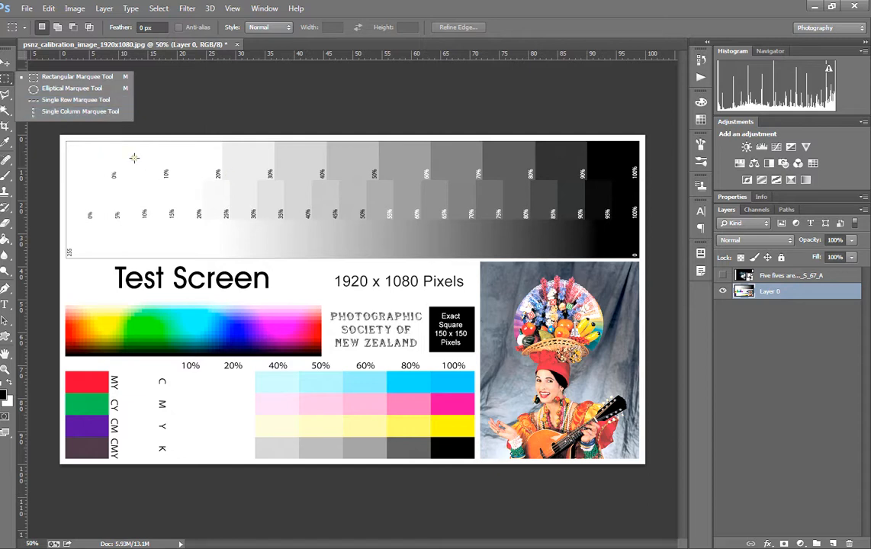
{"action": "left_click", "coordinate": [77, 76]}
{"action": "left_click_drag", "start_coordinate": [197, 232], "coordinate": [578, 389]}
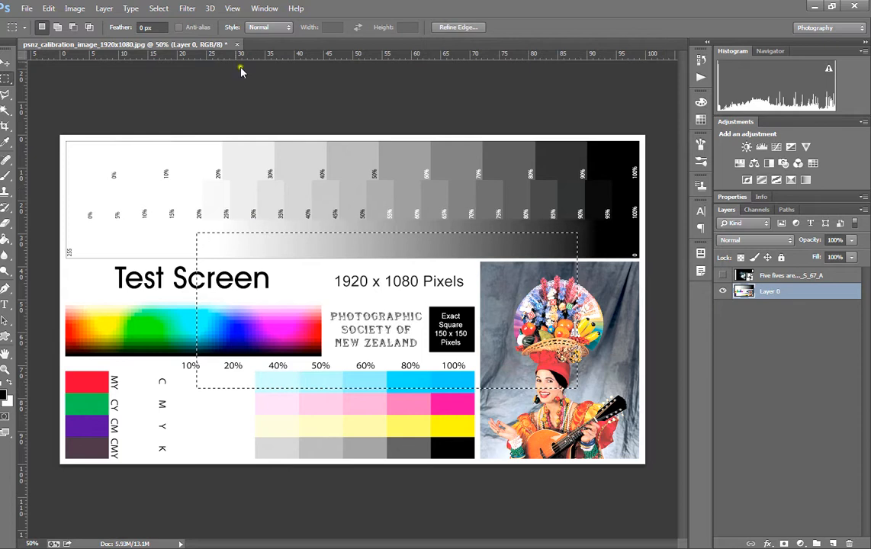
Step: Try deleting a rectangular area around the Test Screen text with a 50 px feather, and undo the deletion
{"action": "left_click", "coordinate": [152, 27]}
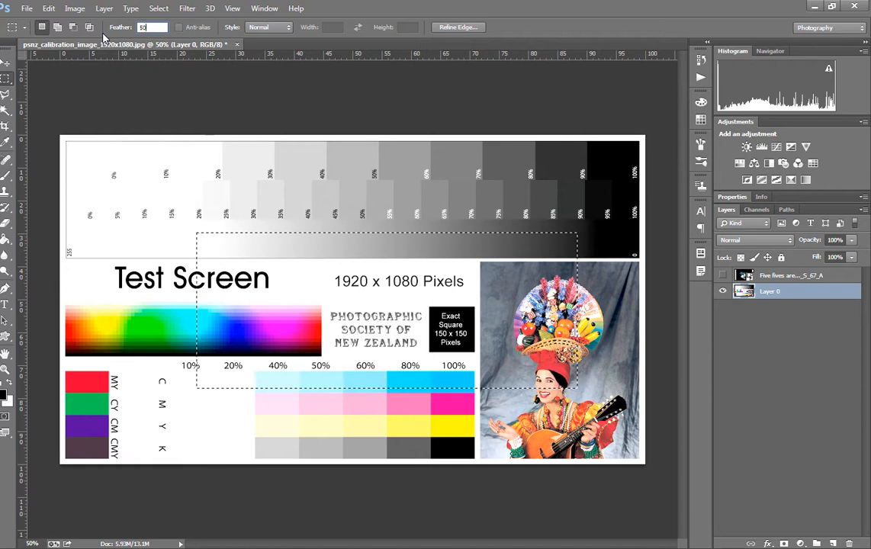
{"action": "left_click_drag", "start_coordinate": [121, 181], "coordinate": [469, 361]}
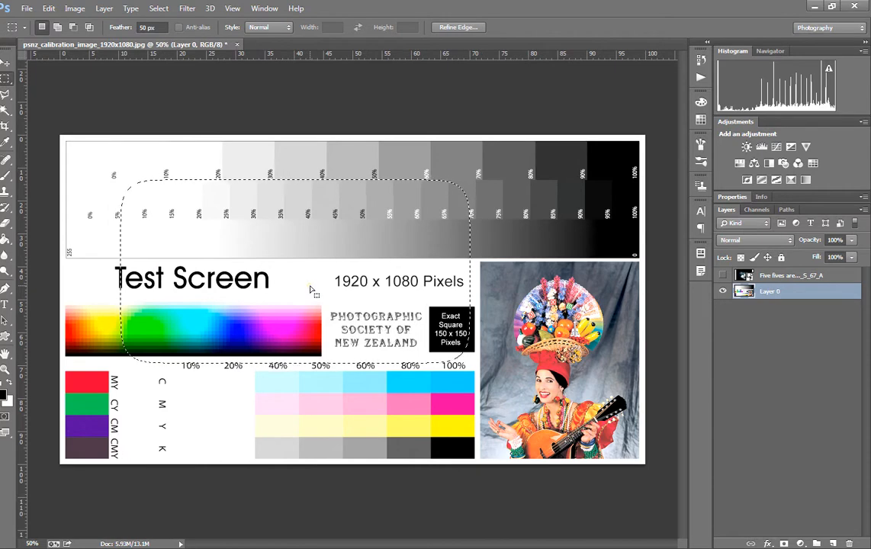
{"action": "key", "text": "Delete"}
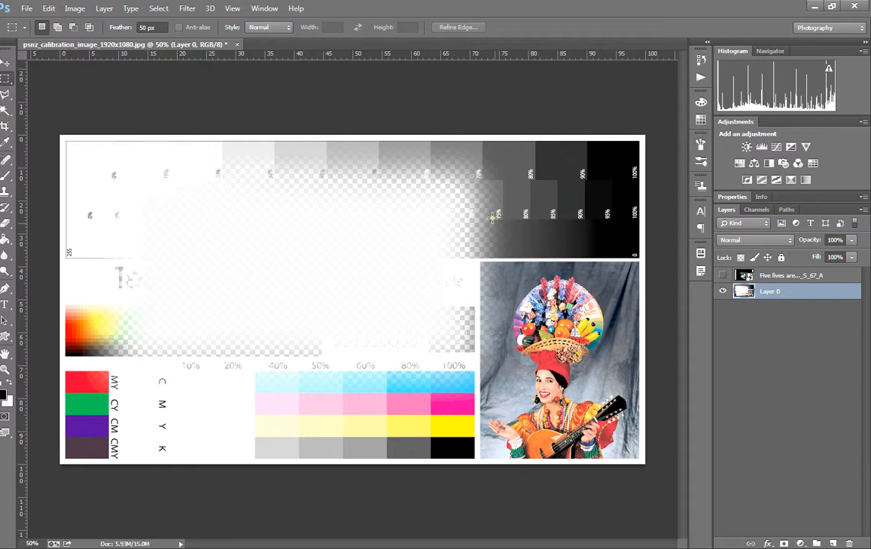
{"action": "key", "text": "ctrl+z"}
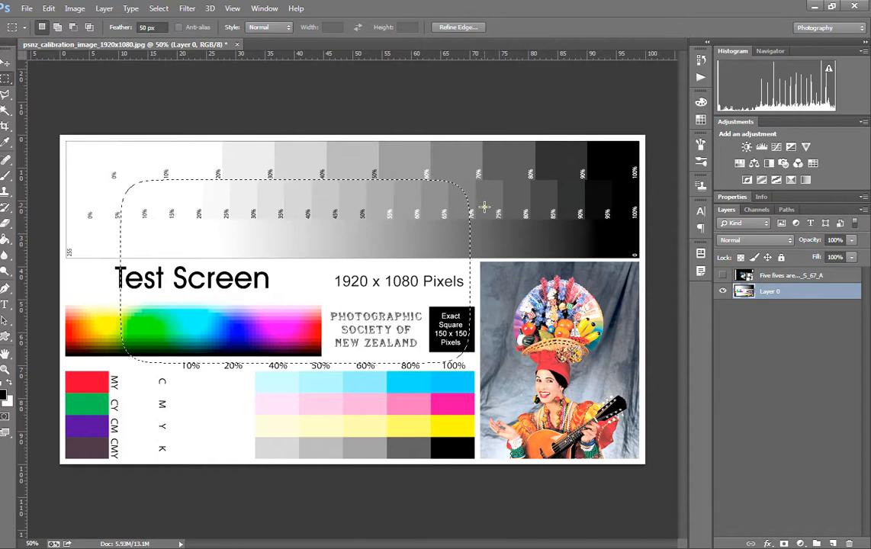
Step: Reset the marquee feather to 0 px, select a rectangle around the Test Screen text and delete its contents from Layer 0
{"action": "left_click", "coordinate": [157, 28]}
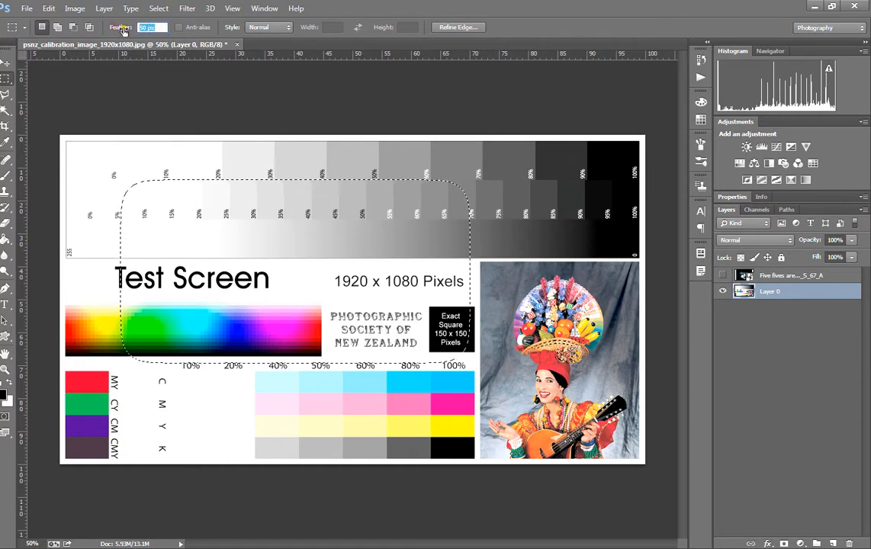
{"action": "type", "text": "0"}
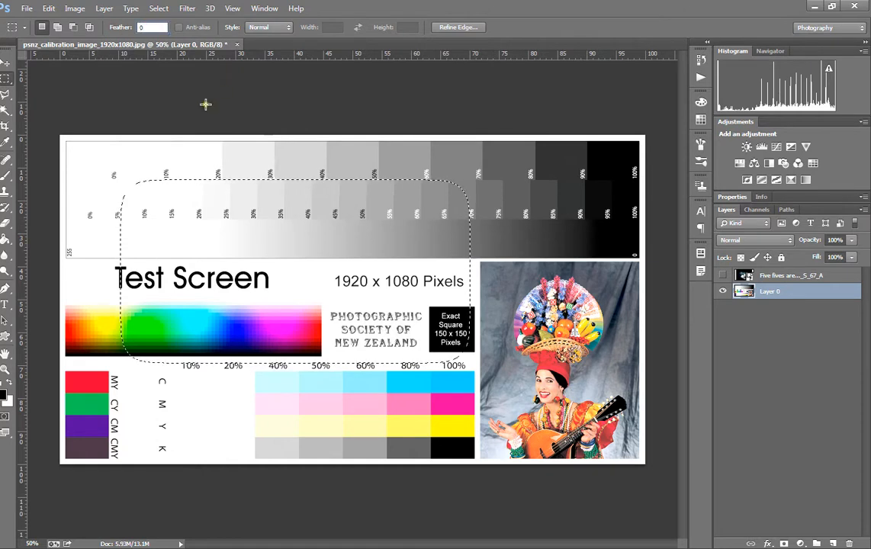
{"action": "left_click", "coordinate": [176, 105]}
{"action": "left_click_drag", "start_coordinate": [116, 182], "coordinate": [486, 354]}
{"action": "key", "text": "Delete"}
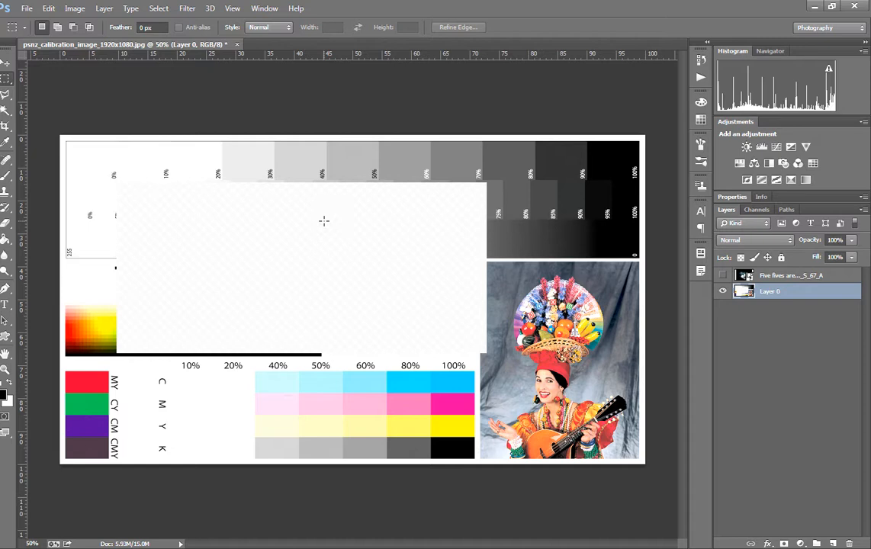
Step: Undo the deletion of the rectangular area from Layer 0 and clear the selection
{"action": "key", "text": "ctrl+z"}
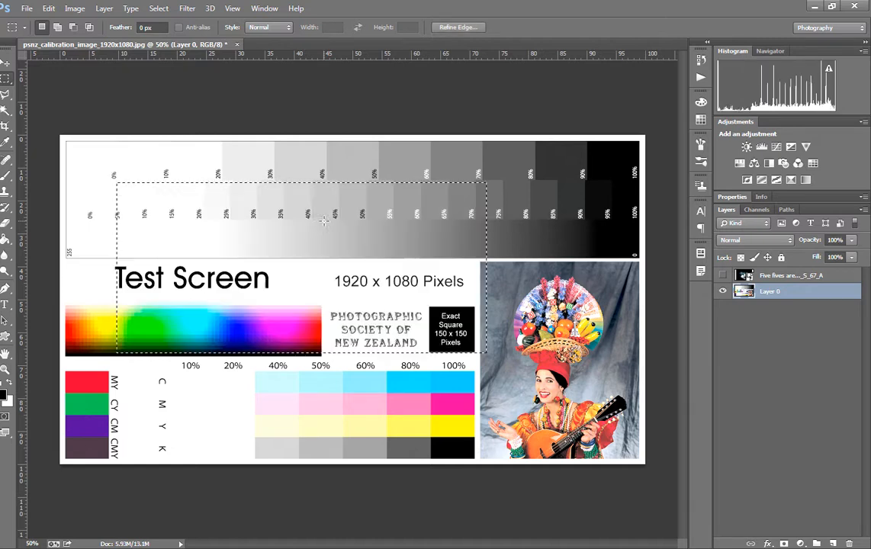
{"action": "left_click", "coordinate": [507, 179]}
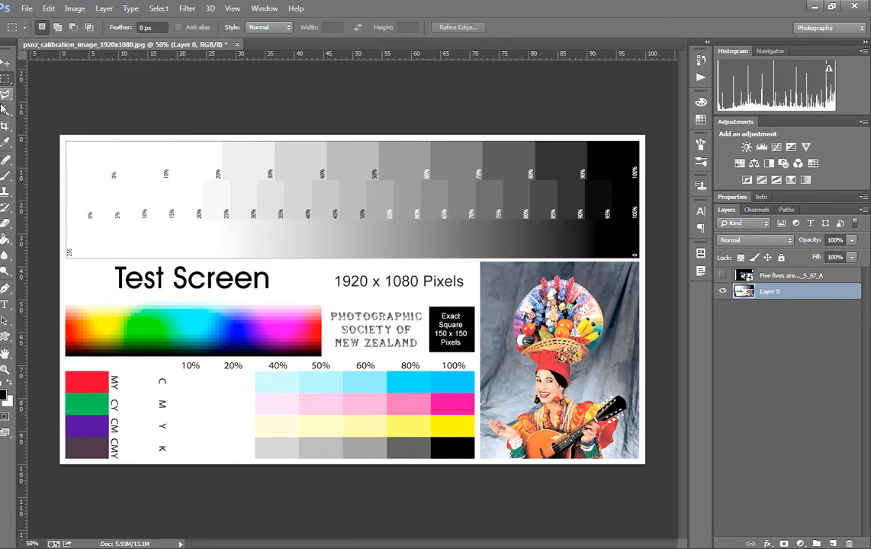
Step: Draw an oval selection around the 1920 x 1080 Pixels text and the photo's edge with the Elliptical Marquee Tool, and deselect it
{"action": "right_click", "coordinate": [8, 82]}
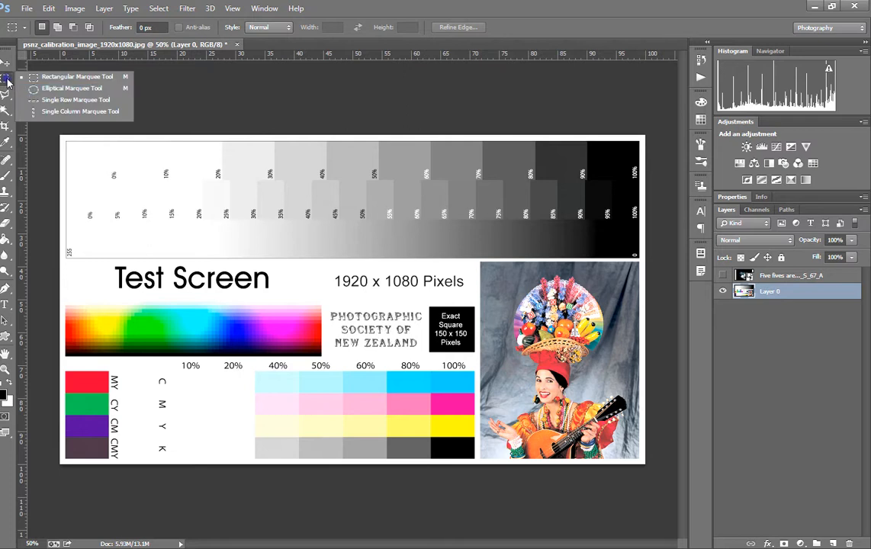
{"action": "left_click", "coordinate": [54, 91]}
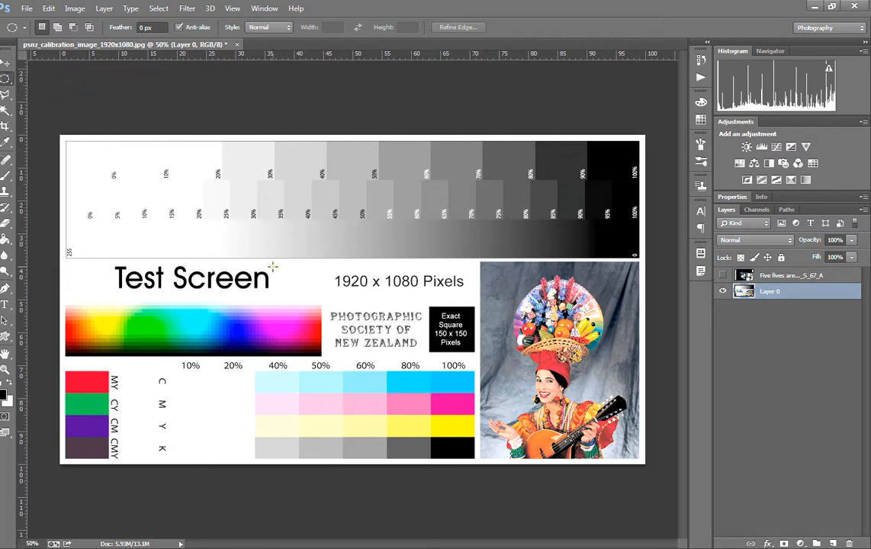
{"action": "left_click_drag", "start_coordinate": [264, 249], "coordinate": [569, 379]}
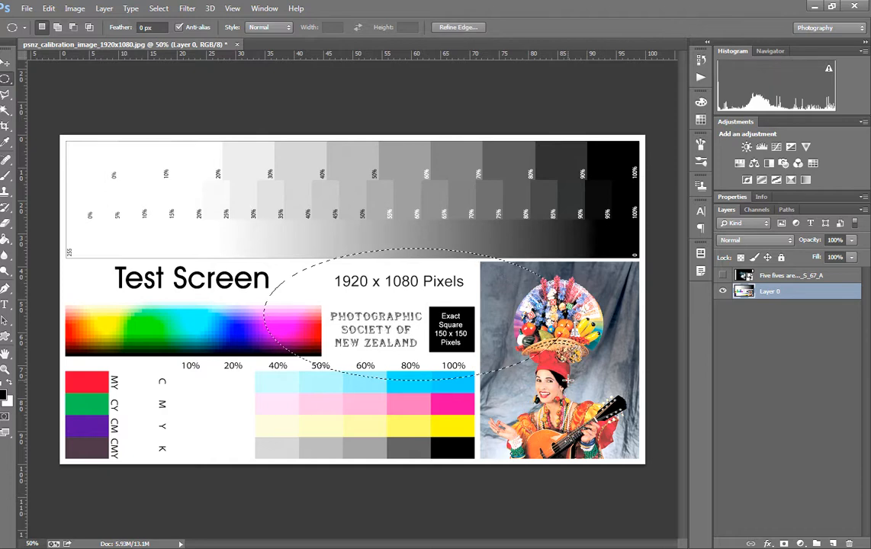
{"action": "left_click", "coordinate": [568, 377]}
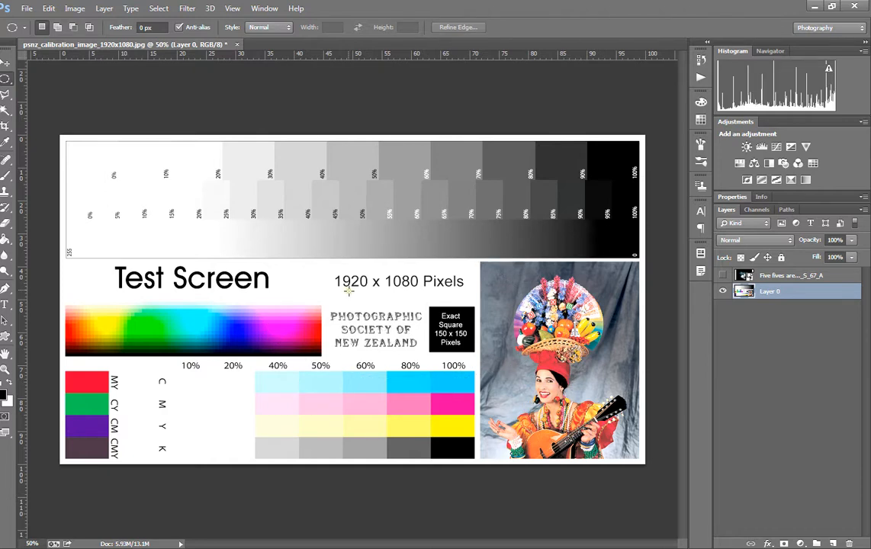
Step: Draw a small circular selection near the 1920 x 1080 Pixels text, replace it with a larger circle over the grayscale chart, and deselect
{"action": "left_click_drag", "start_coordinate": [337, 275], "coordinate": [397, 317]}
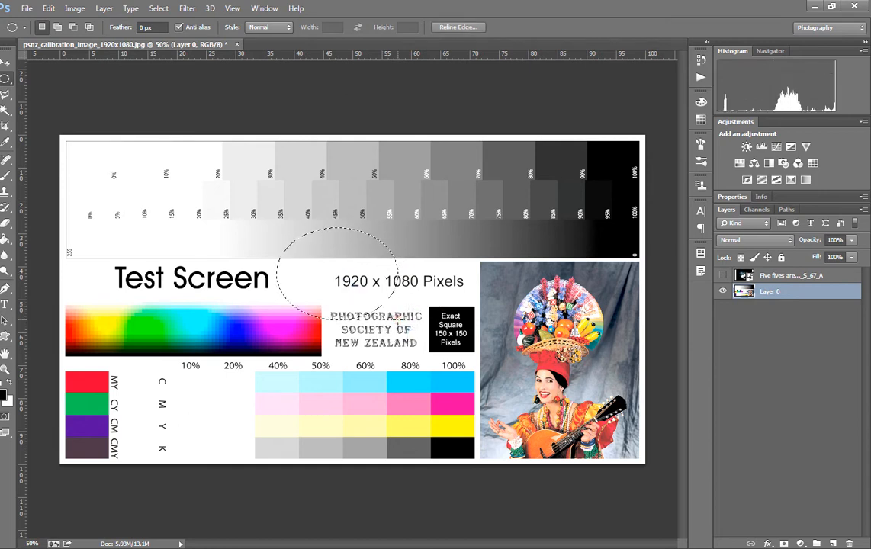
{"action": "left_click", "coordinate": [397, 320]}
{"action": "left_click_drag", "start_coordinate": [269, 187], "coordinate": [473, 372]}
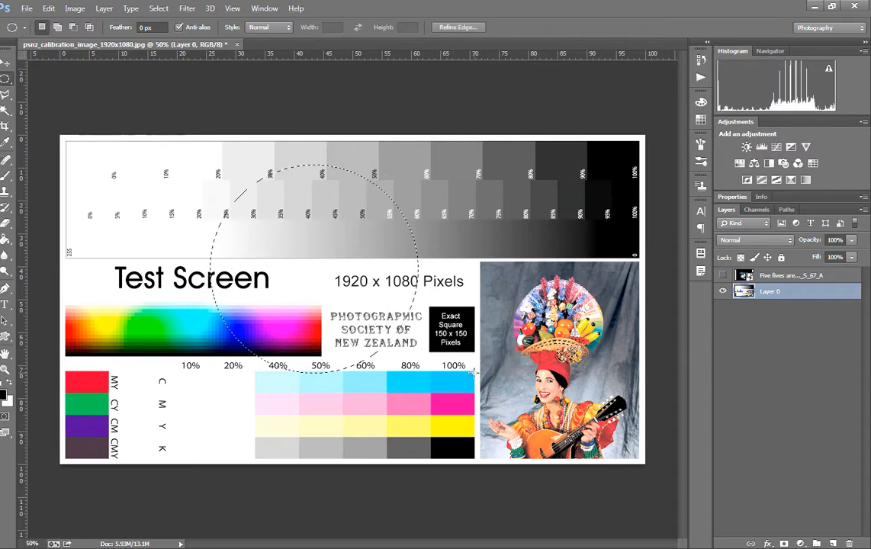
{"action": "left_click", "coordinate": [366, 333]}
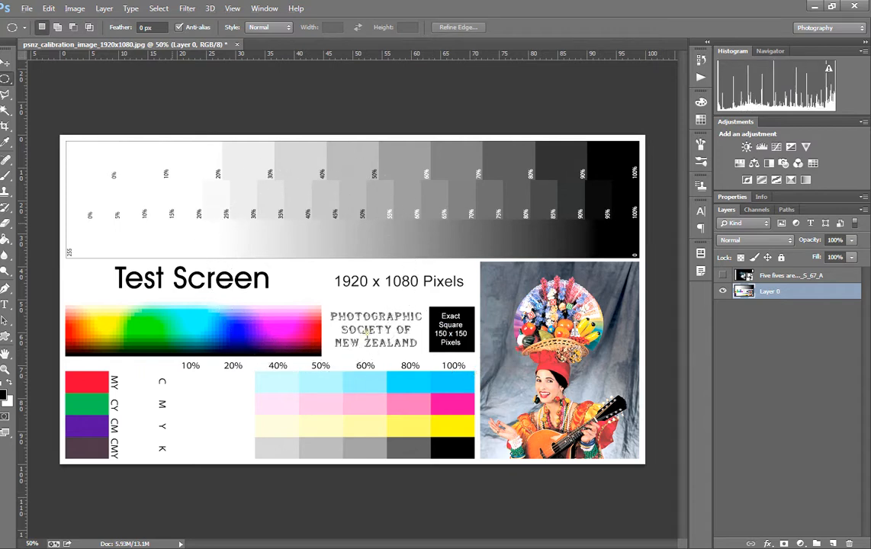
Step: Draw a square selection with the Rectangular Marquee Tool over the end of the Test Screen text and the colour spectrum
{"action": "right_click", "coordinate": [6, 77]}
{"action": "left_click", "coordinate": [51, 88]}
{"action": "right_click", "coordinate": [6, 77]}
{"action": "left_click", "coordinate": [60, 79]}
{"action": "left_click_drag", "start_coordinate": [125, 135], "coordinate": [282, 301]}
{"action": "left_click_drag", "start_coordinate": [200, 212], "coordinate": [331, 341]}
{"action": "mouse_move", "coordinate": [358, 369]}
{"action": "left_mouse_down"}
{"action": "mouse_move", "coordinate": [389, 399]}
{"action": "mouse_move", "coordinate": [370, 372]}
{"action": "left_mouse_up"}
{"action": "left_click_drag", "start_coordinate": [331, 341], "coordinate": [330, 341]}
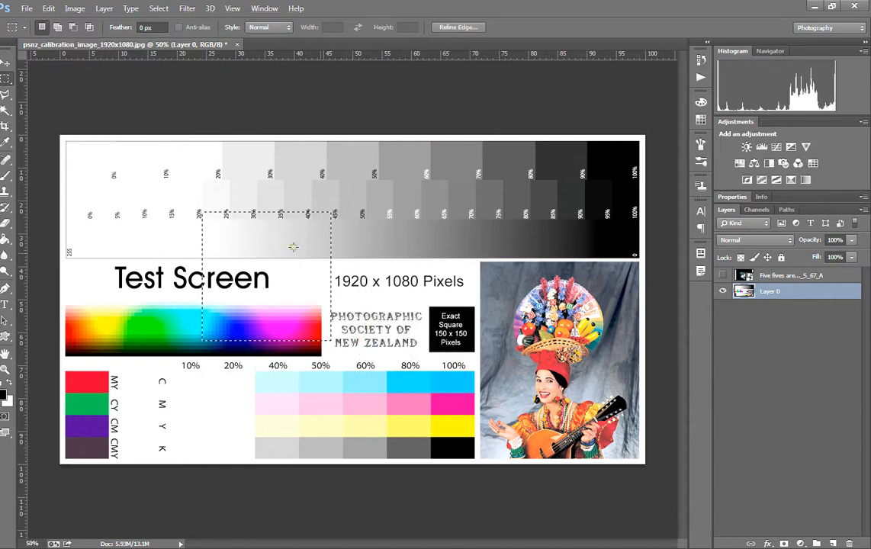
Step: Try intersecting the square with a separate rectangle over the photo's edge, and replace it with a temporary square on the grayscale chart
{"action": "left_click_drag", "start_coordinate": [384, 264], "coordinate": [530, 384]}
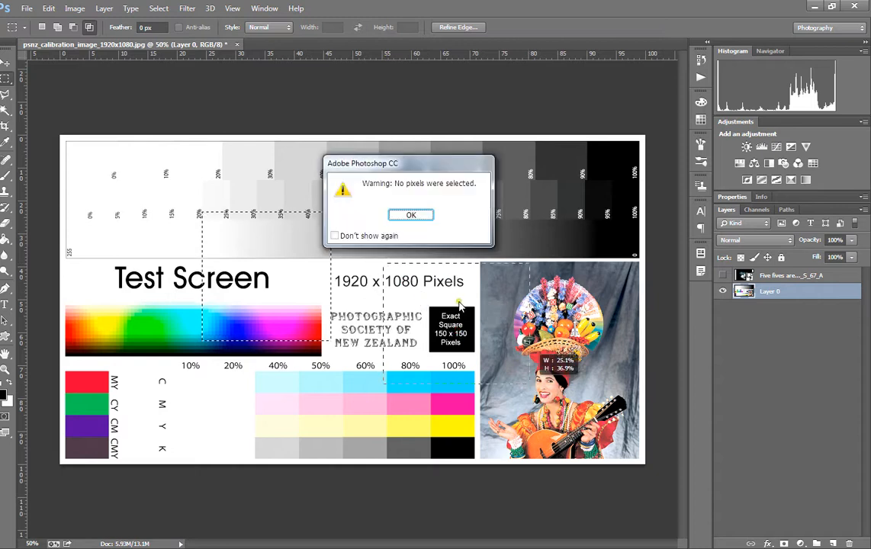
{"action": "left_click", "coordinate": [412, 214]}
{"action": "left_click_drag", "start_coordinate": [381, 217], "coordinate": [464, 269]}
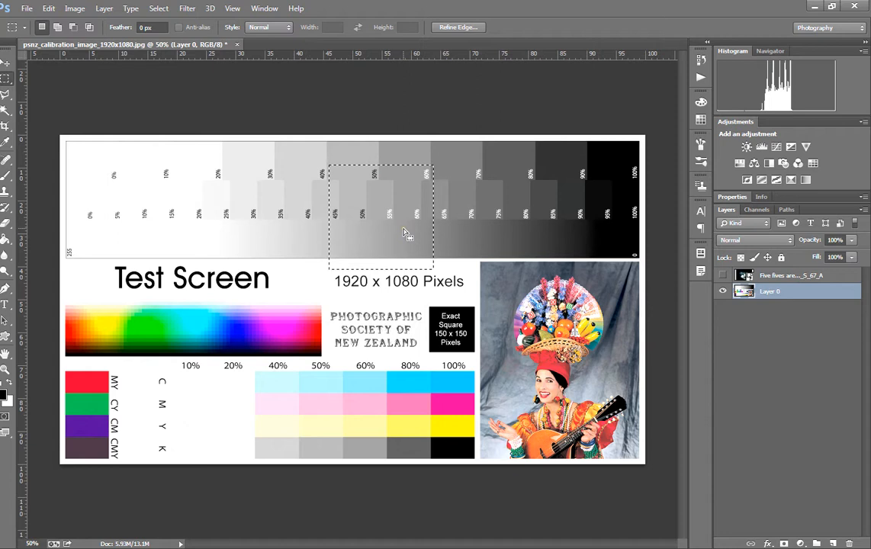
{"action": "left_click", "coordinate": [345, 240]}
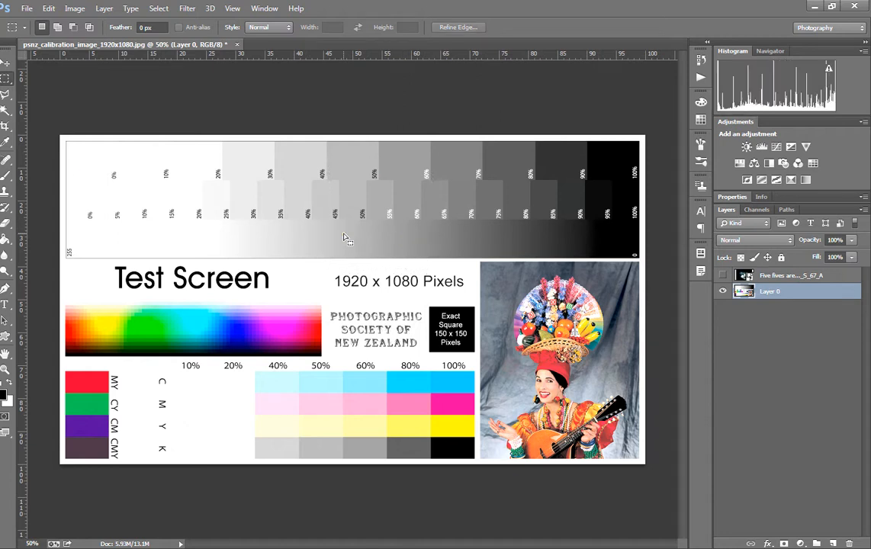
Step: Draw a freehand selection along the gradient strip of the grayscale chart with the Lasso Tool
{"action": "left_click", "coordinate": [5, 93]}
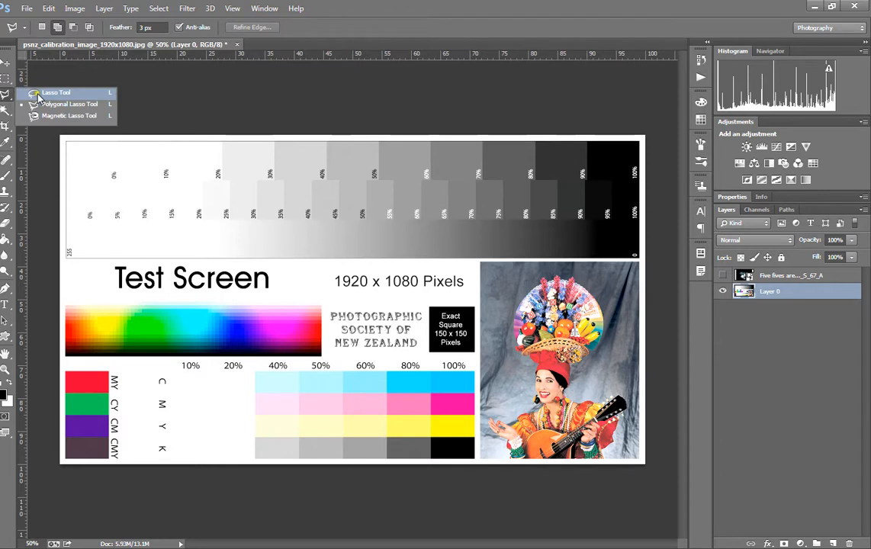
{"action": "left_click", "coordinate": [37, 93]}
{"action": "mouse_move", "coordinate": [122, 245]}
{"action": "left_mouse_down"}
{"action": "mouse_move", "coordinate": [214, 232]}
{"action": "mouse_move", "coordinate": [281, 250]}
{"action": "mouse_move", "coordinate": [412, 233]}
{"action": "left_mouse_up"}
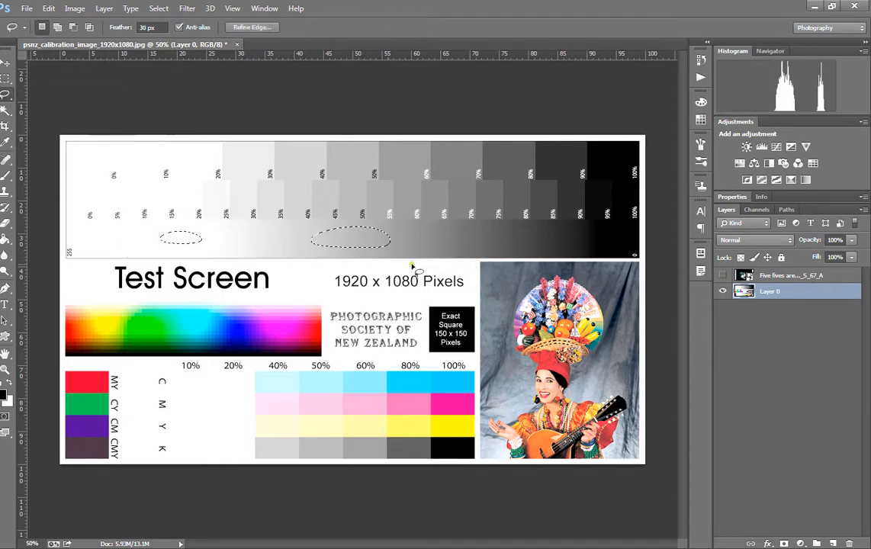
Step: Replace the freehand selection with a Polygonal Lasso outline spanning the grayscale chart, the fruit headdress and the colour spectrum
{"action": "left_click", "coordinate": [5, 94]}
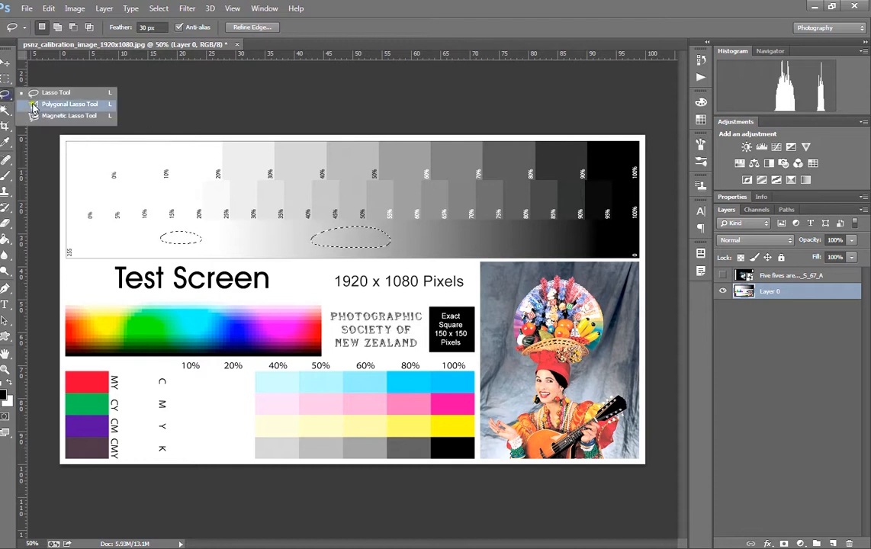
{"action": "left_click", "coordinate": [32, 105]}
{"action": "key", "text": "ctrl+d"}
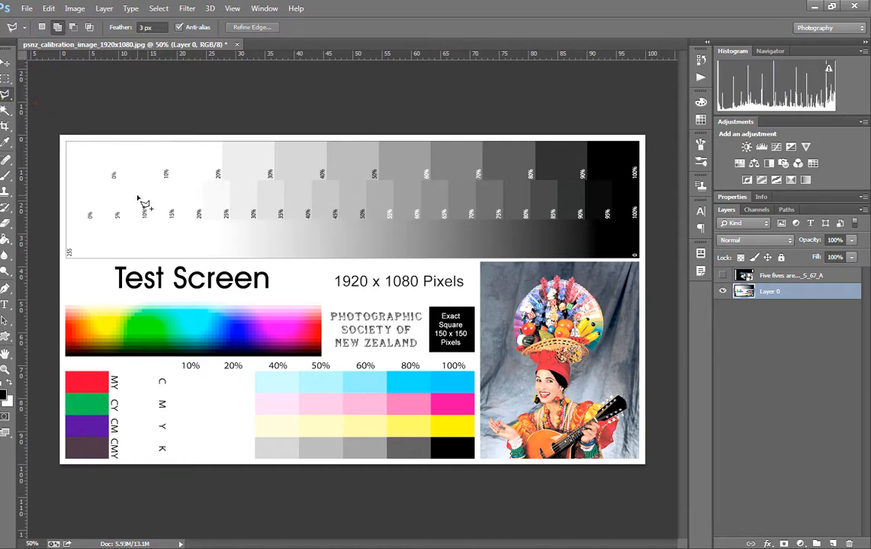
{"action": "left_click", "coordinate": [144, 207]}
{"action": "left_click", "coordinate": [271, 168]}
{"action": "left_click", "coordinate": [506, 161]}
{"action": "left_click", "coordinate": [541, 198]}
{"action": "left_click", "coordinate": [556, 260]}
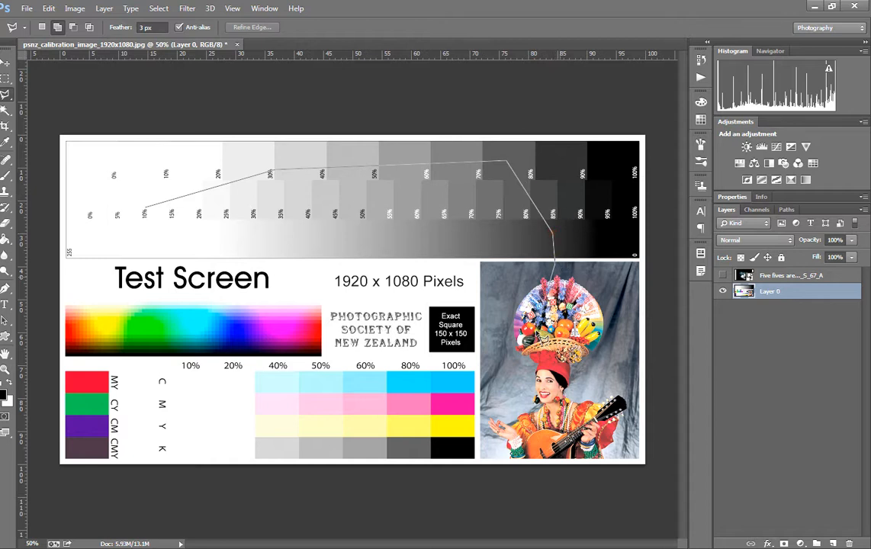
{"action": "left_click", "coordinate": [414, 373]}
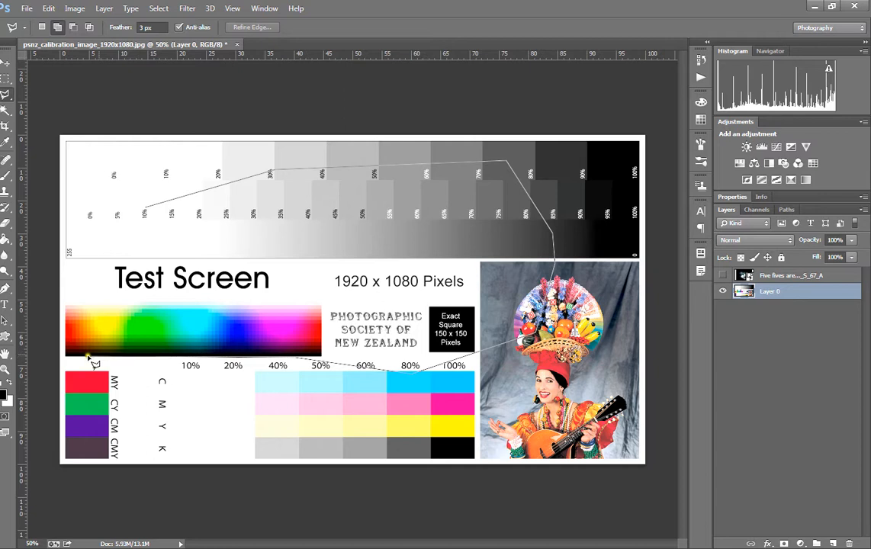
{"action": "mouse_move", "coordinate": [69, 348]}
{"action": "left_mouse_down"}
{"action": "mouse_move", "coordinate": [67, 309]}
{"action": "mouse_move", "coordinate": [135, 296]}
{"action": "mouse_move", "coordinate": [138, 209]}
{"action": "mouse_move", "coordinate": [150, 217]}
{"action": "left_mouse_up"}
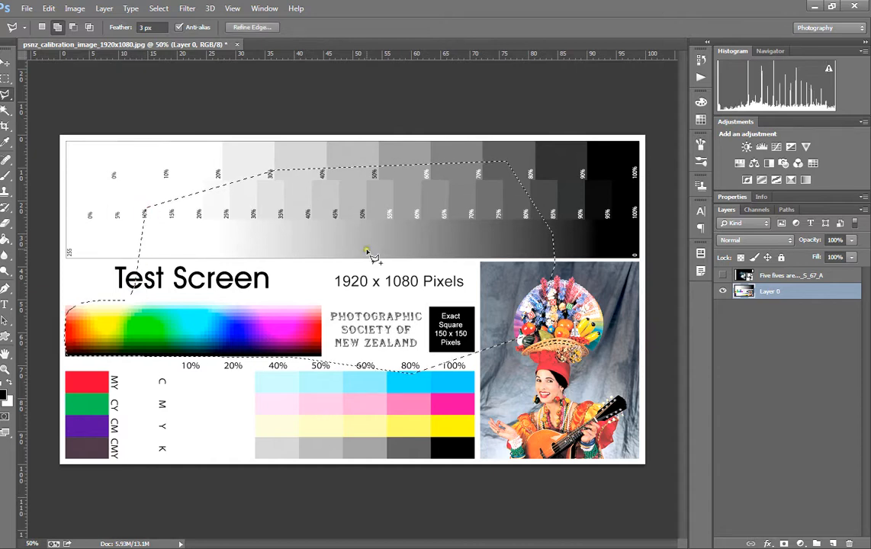
Step: Set the Polygonal Lasso feather to 0 px and clear the polygonal selection
{"action": "double_click", "coordinate": [156, 27]}
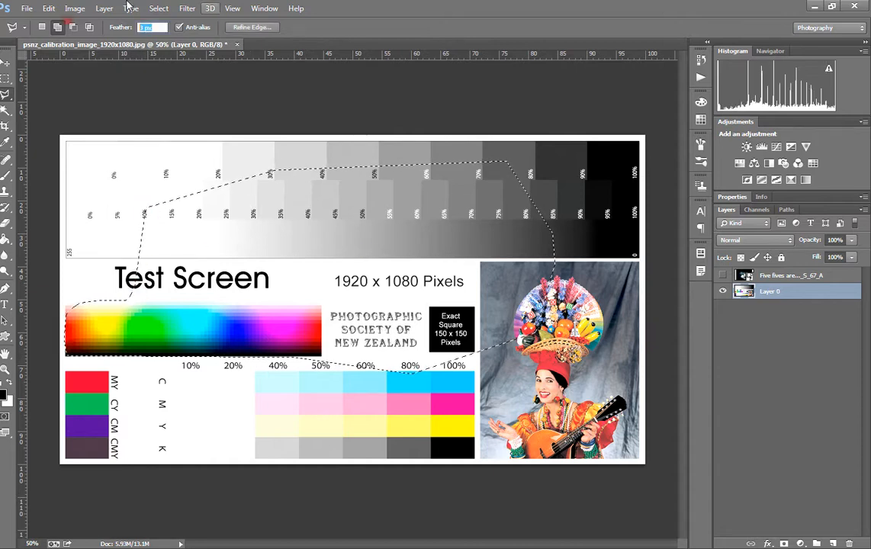
{"action": "type", "text": "0"}
{"action": "left_click", "coordinate": [313, 71]}
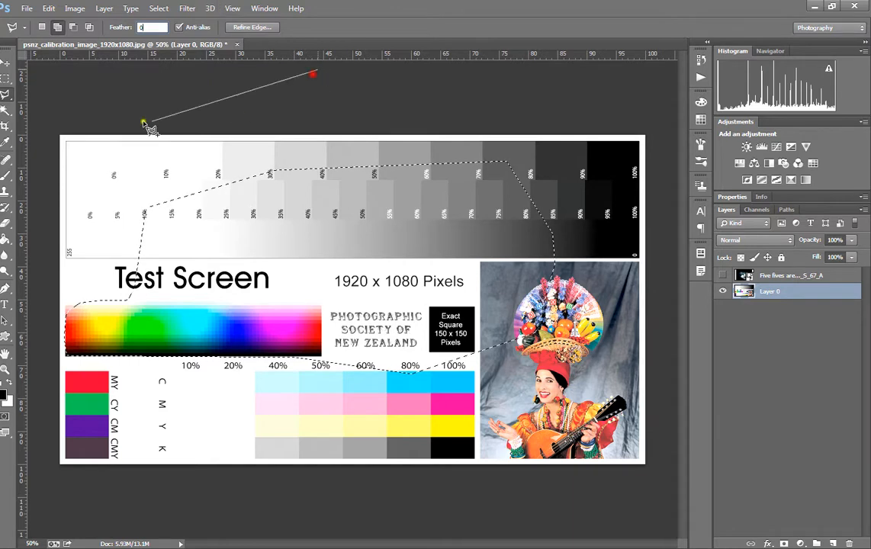
{"action": "left_click", "coordinate": [183, 102]}
Step: Trace with the Magnetic Lasso Tool along the grayscale chart's lower edge and down the side of the woman's photo
{"action": "right_click", "coordinate": [10, 94]}
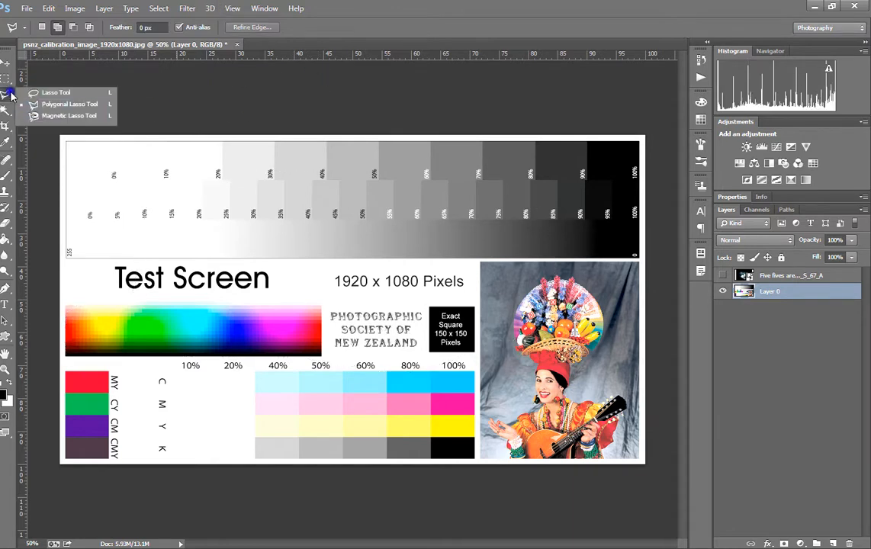
{"action": "left_click", "coordinate": [58, 115]}
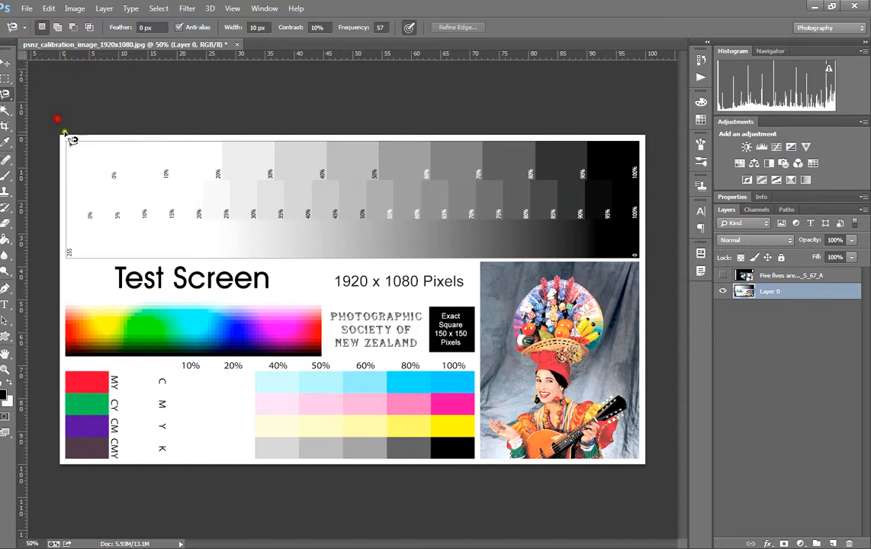
{"action": "left_click", "coordinate": [73, 261]}
{"action": "left_click", "coordinate": [113, 260]}
{"action": "mouse_move", "coordinate": [114, 261]}
{"action": "left_mouse_down"}
{"action": "mouse_move", "coordinate": [430, 267]}
{"action": "mouse_move", "coordinate": [478, 259]}
{"action": "mouse_move", "coordinate": [475, 459]}
{"action": "mouse_move", "coordinate": [483, 462]}
{"action": "mouse_move", "coordinate": [493, 442]}
{"action": "mouse_move", "coordinate": [467, 462]}
{"action": "mouse_move", "coordinate": [410, 463]}
{"action": "left_mouse_up"}
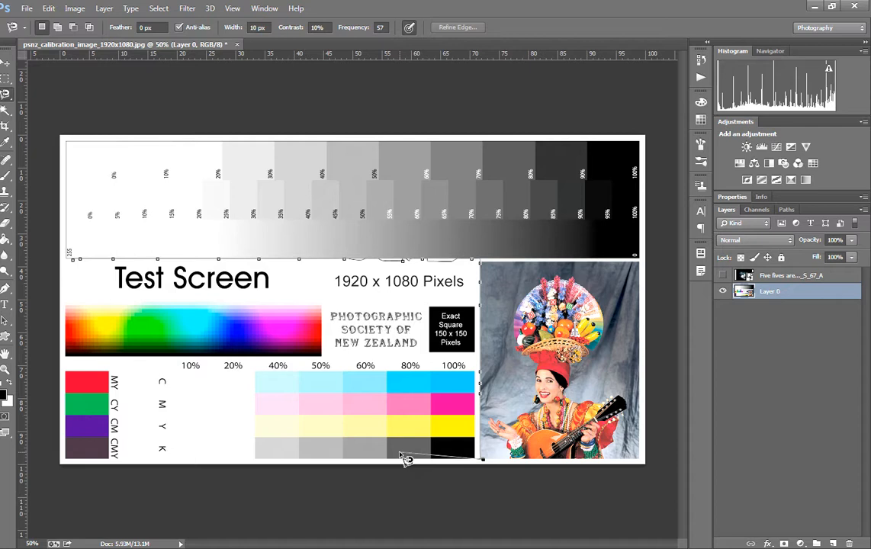
Step: Remove the latest Magnetic Lasso anchor points along the photo's side, back to the grayscale chart's lower edge
{"action": "key", "text": "BackSpace"}
{"action": "key", "text": "BackSpace"}
{"action": "key", "text": "BackSpace"}
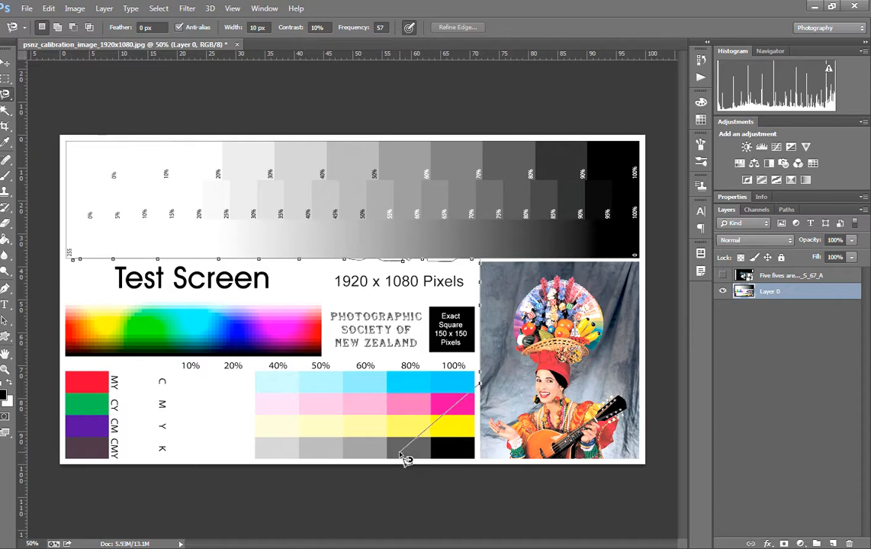
{"action": "key", "text": "BackSpace"}
{"action": "key", "text": "BackSpace"}
{"action": "key", "text": "BackSpace"}
{"action": "key", "text": "BackSpace"}
{"action": "key", "text": "BackSpace"}
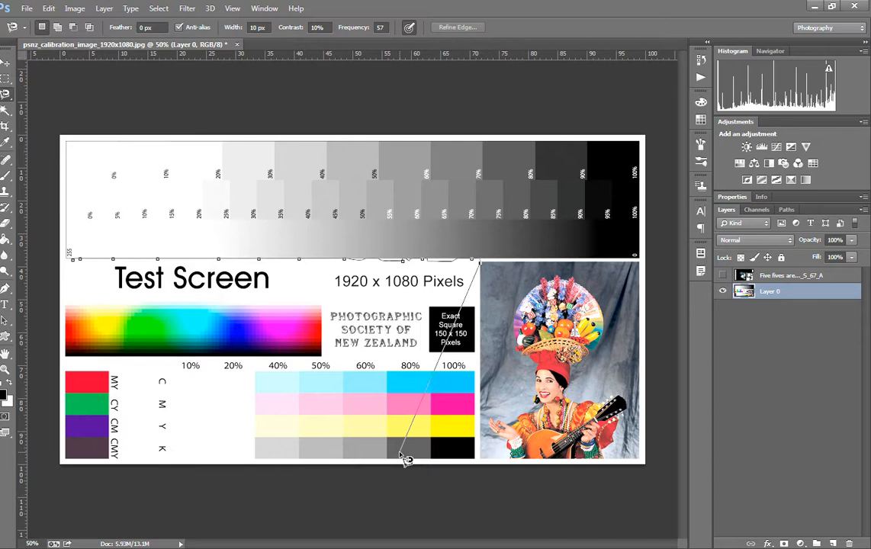
{"action": "key", "text": "BackSpace"}
{"action": "key", "text": "BackSpace"}
{"action": "key", "text": "BackSpace"}
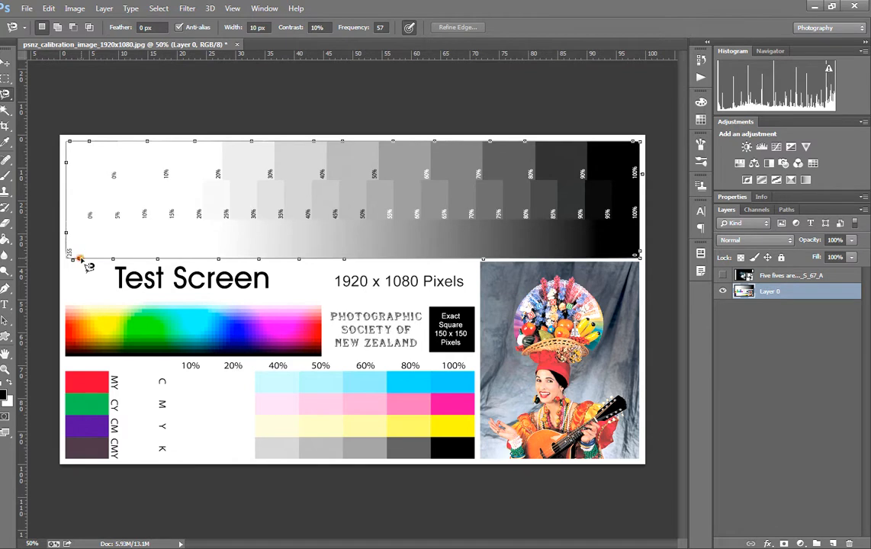
Step: Close the Magnetic Lasso outline around the whole grayscale chart and clear the resulting selection
{"action": "left_click", "coordinate": [70, 250]}
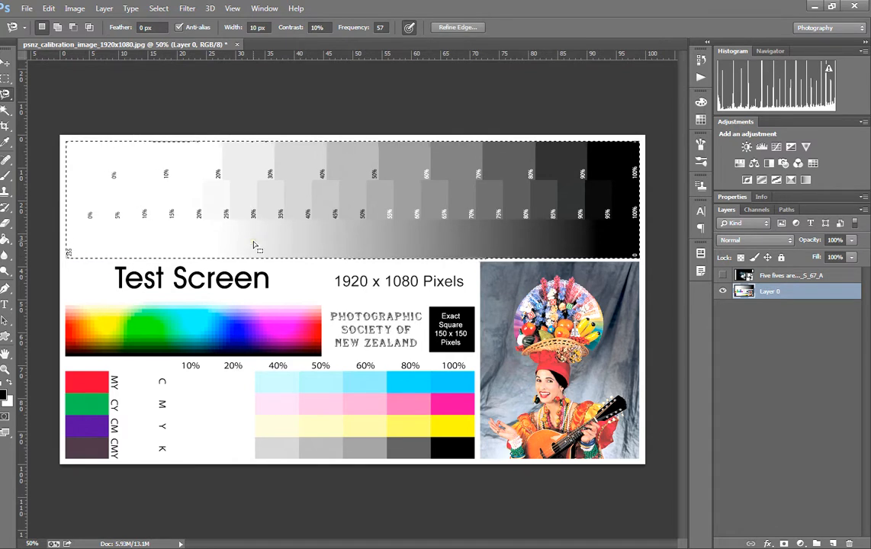
{"action": "left_click", "coordinate": [42, 140]}
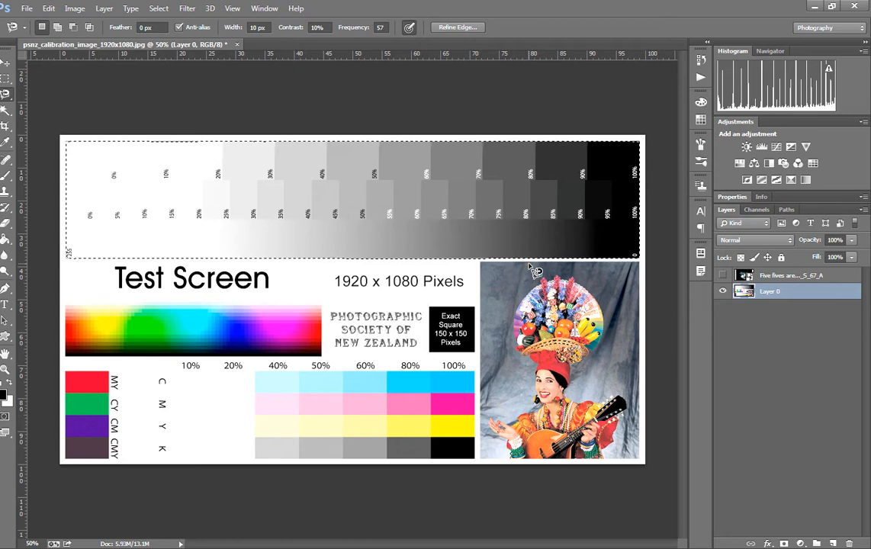
{"action": "key", "text": "ctrl+d"}
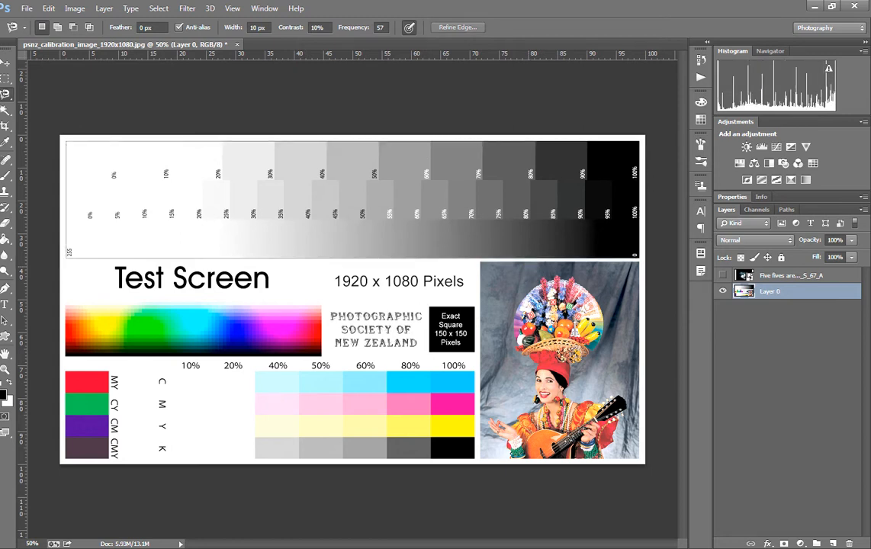
Step: Select the white area of the grayscale chart with the Magic Wand Tool
{"action": "left_click", "coordinate": [8, 111]}
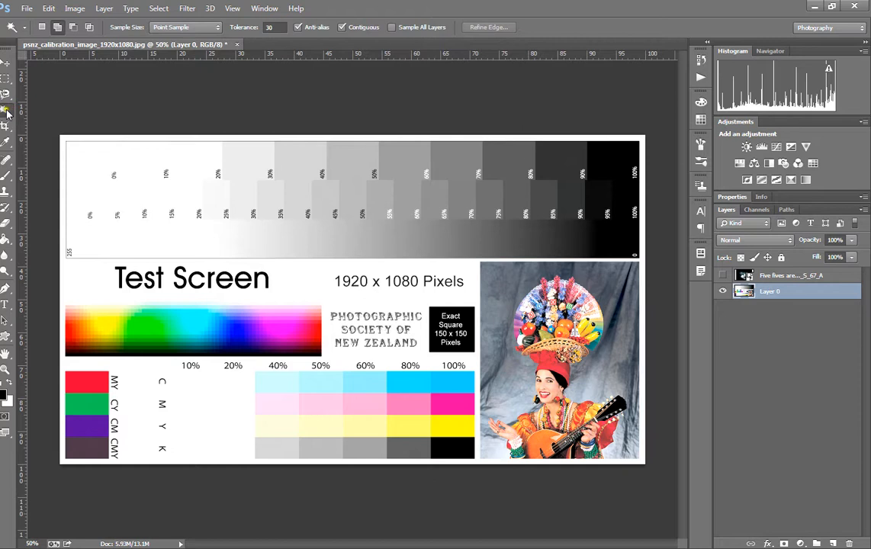
{"action": "right_click", "coordinate": [7, 113]}
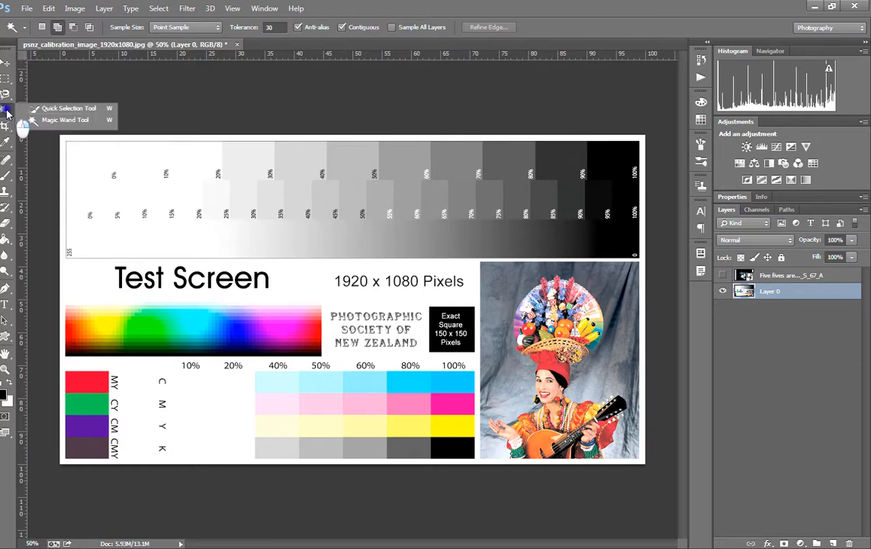
{"action": "left_click", "coordinate": [31, 120]}
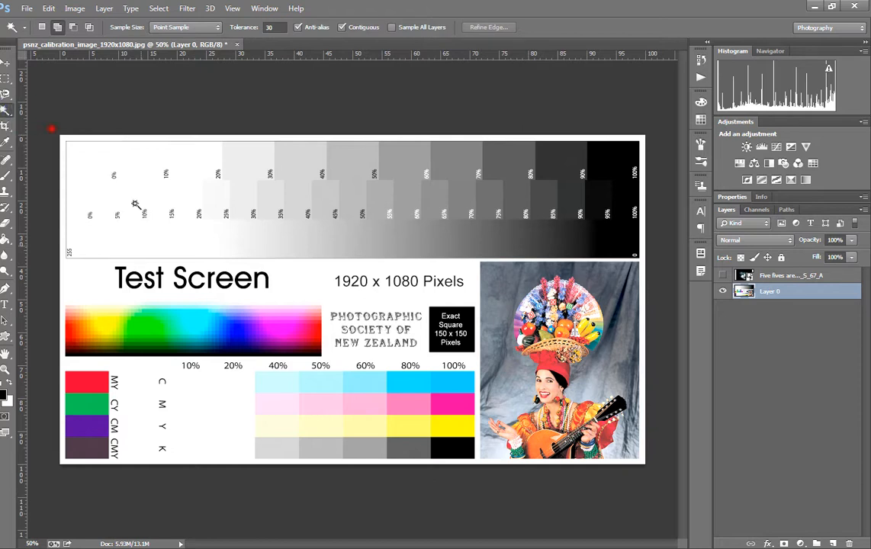
{"action": "left_click", "coordinate": [126, 245]}
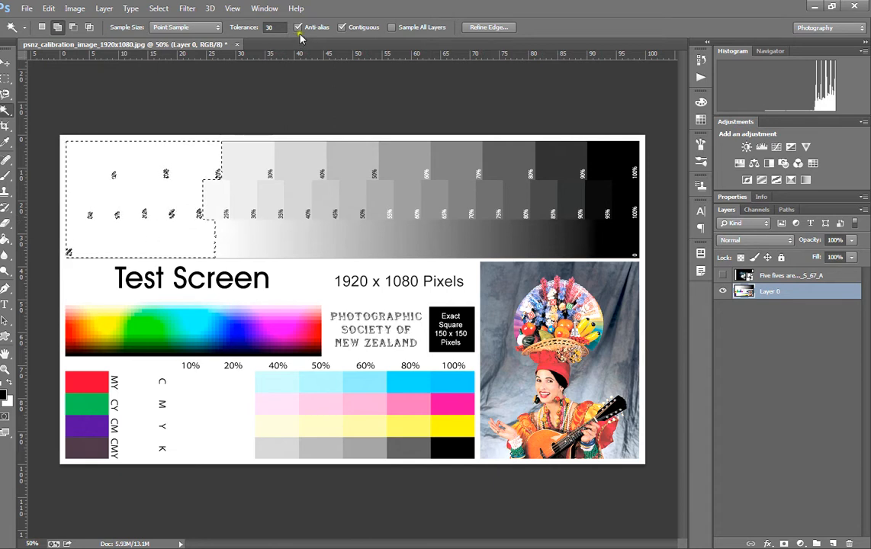
Step: Set the Magic Wand tolerance to 5 and make a new selection of the white patch at the grayscale chart's 0% end
{"action": "left_click", "coordinate": [262, 27]}
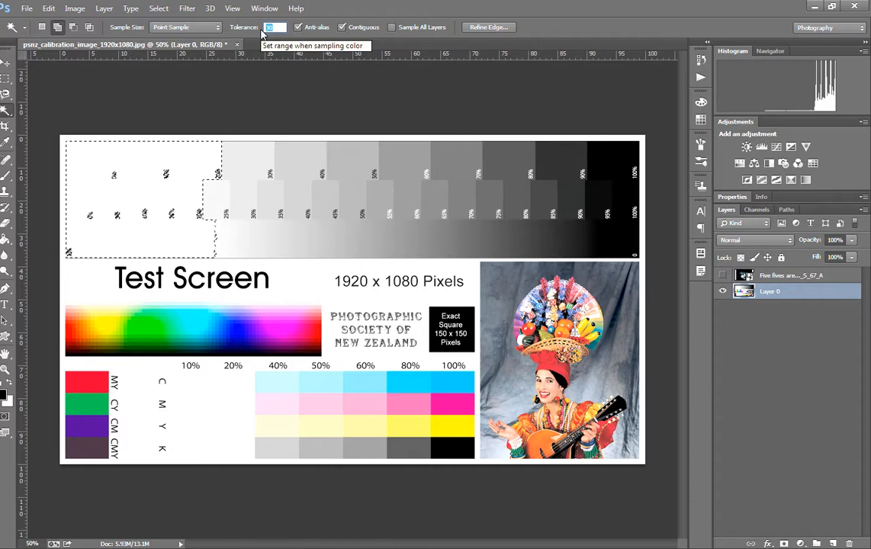
{"action": "type", "text": "5"}
{"action": "left_click", "coordinate": [260, 162]}
{"action": "left_click", "coordinate": [41, 27]}
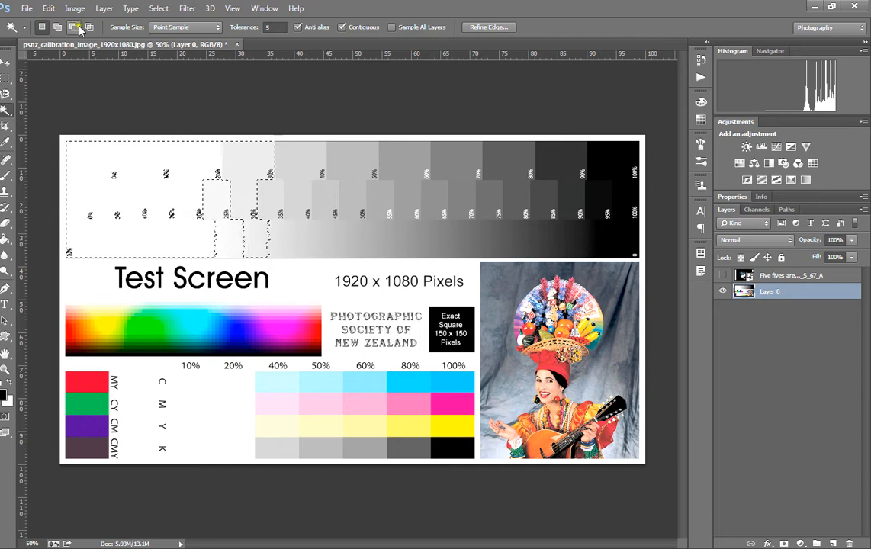
{"action": "left_click", "coordinate": [105, 165]}
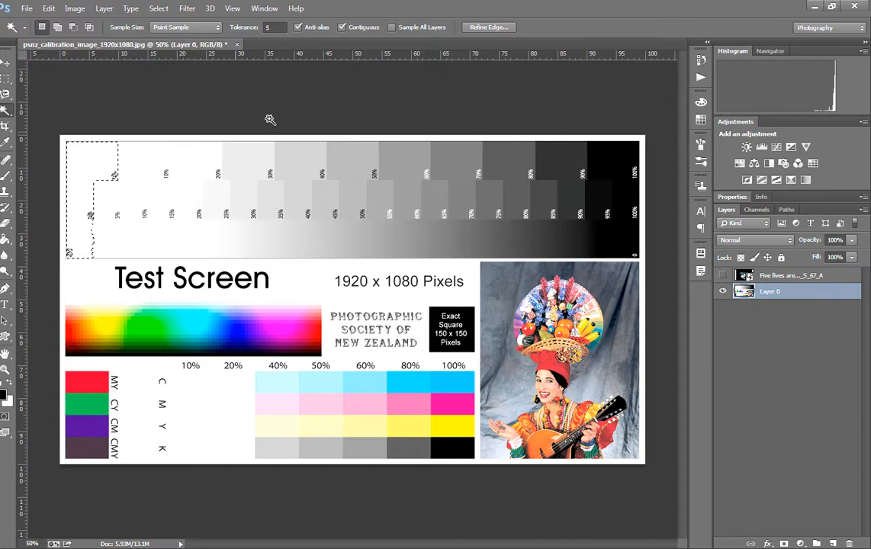
Step: Try to set the Magic Wand tolerance to 500
{"action": "left_click", "coordinate": [271, 28]}
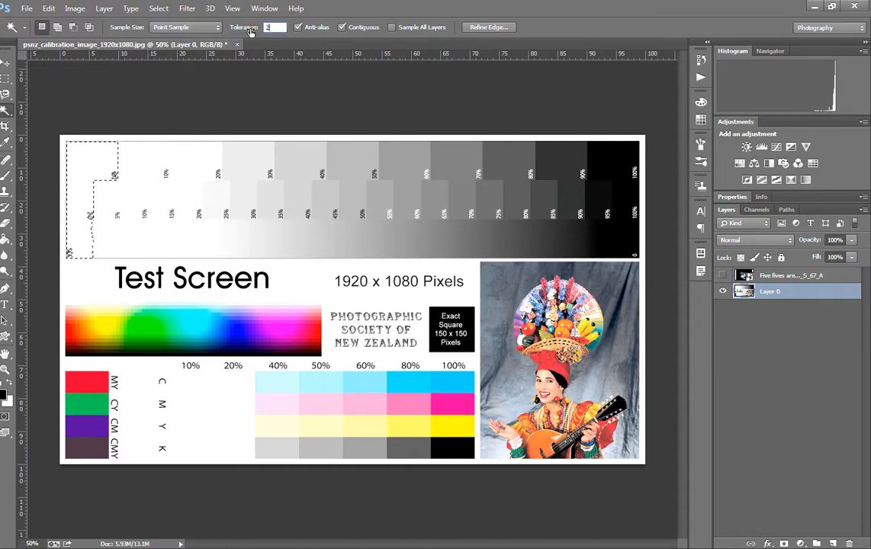
{"action": "type", "text": "500"}
{"action": "key", "text": "Return"}
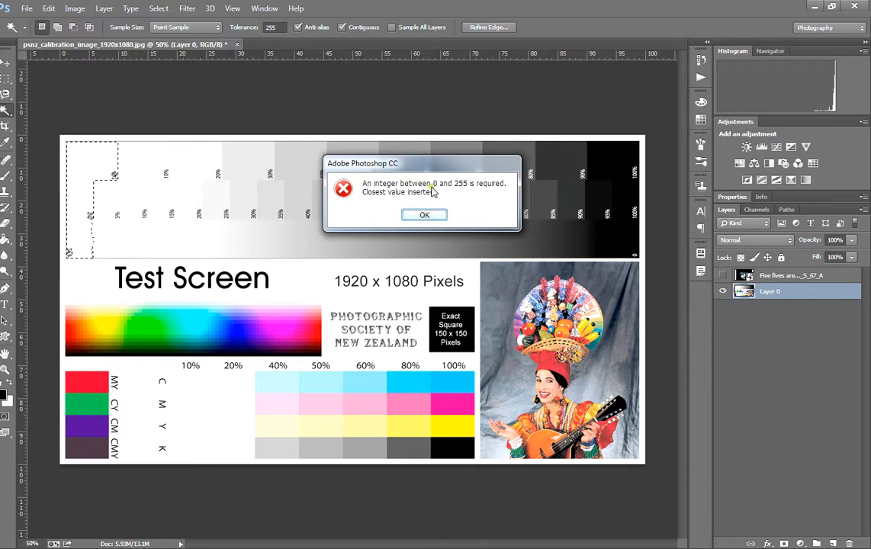
{"action": "left_click", "coordinate": [424, 215]}
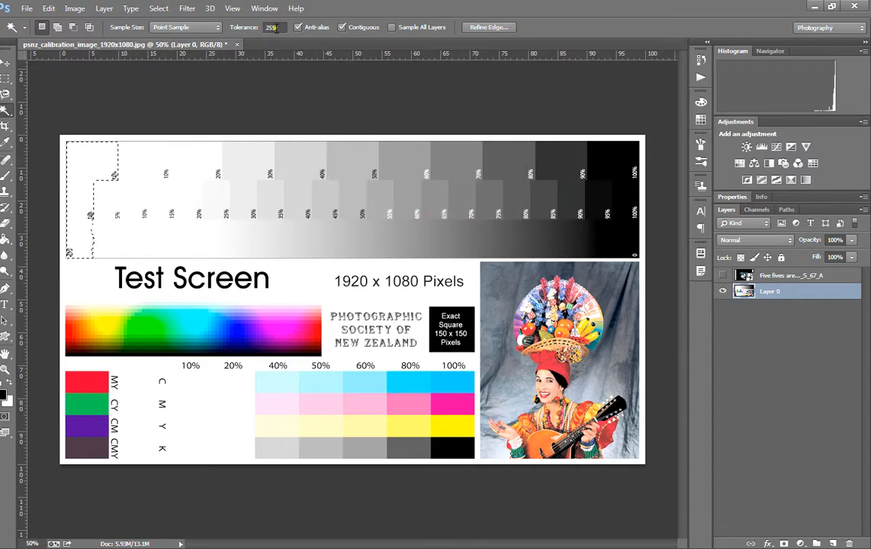
Step: Set the tolerance to 30, sample the pale area between the grayscale chart's 10% and 20% labels, and clear the selection
{"action": "type", "text": "30"}
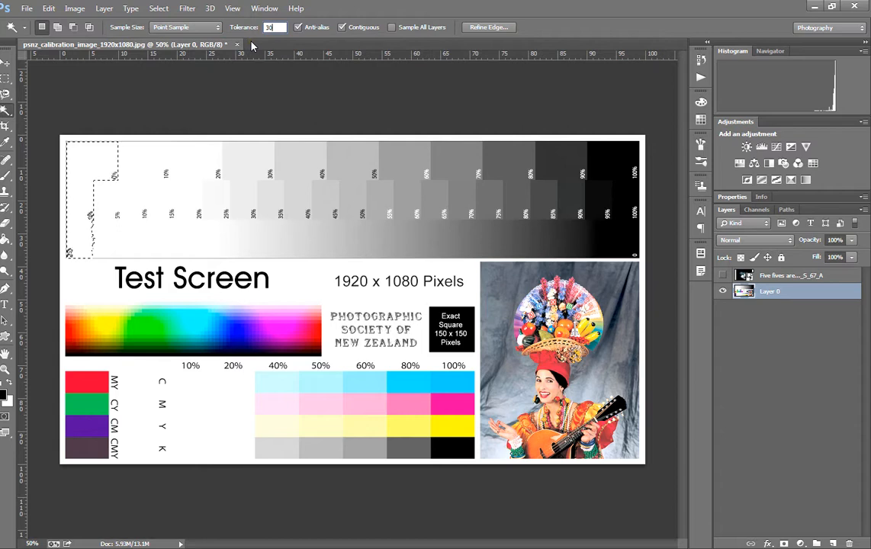
{"action": "left_click", "coordinate": [177, 177]}
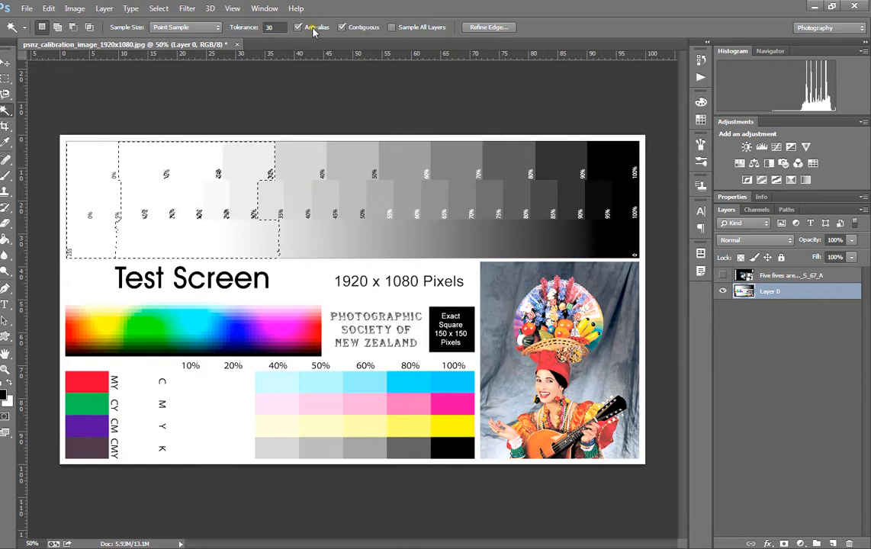
{"action": "key", "text": "ctrl+d"}
Step: Turn off Contiguous and select matching light gray tones across the whole image from the K row's 40% swatch
{"action": "left_click", "coordinate": [342, 27]}
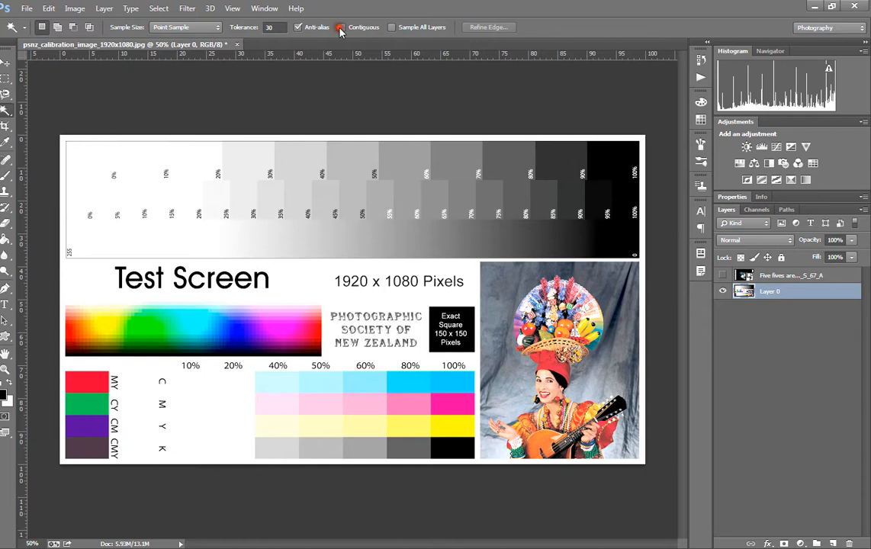
{"action": "left_click", "coordinate": [287, 452]}
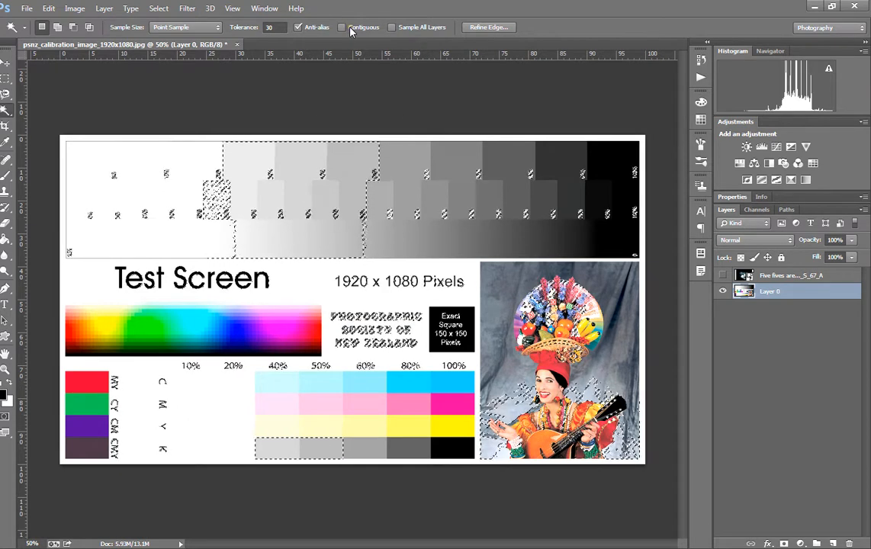
{"action": "left_click", "coordinate": [252, 209]}
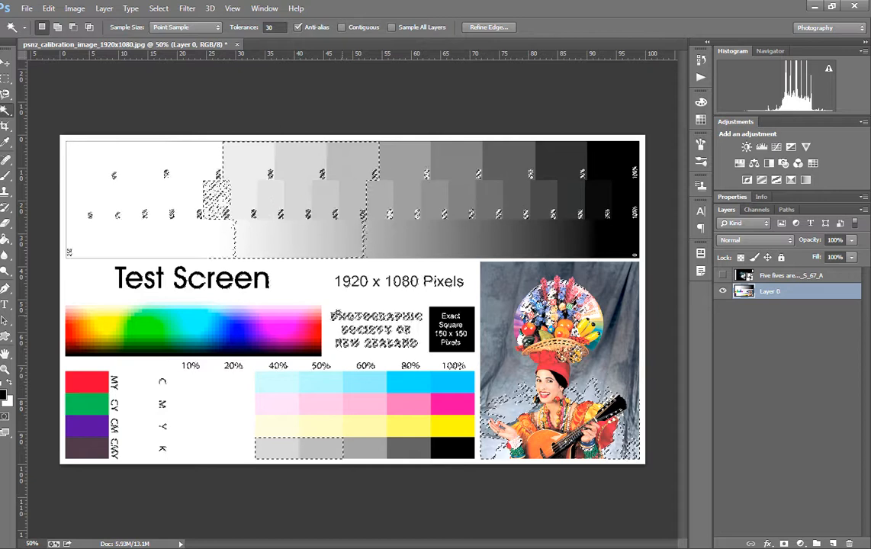
Step: Turn Contiguous back on, clear the selection, and sample the K row's gray swatches, replacing them with the grayscale chart's light gray area
{"action": "left_click", "coordinate": [343, 28]}
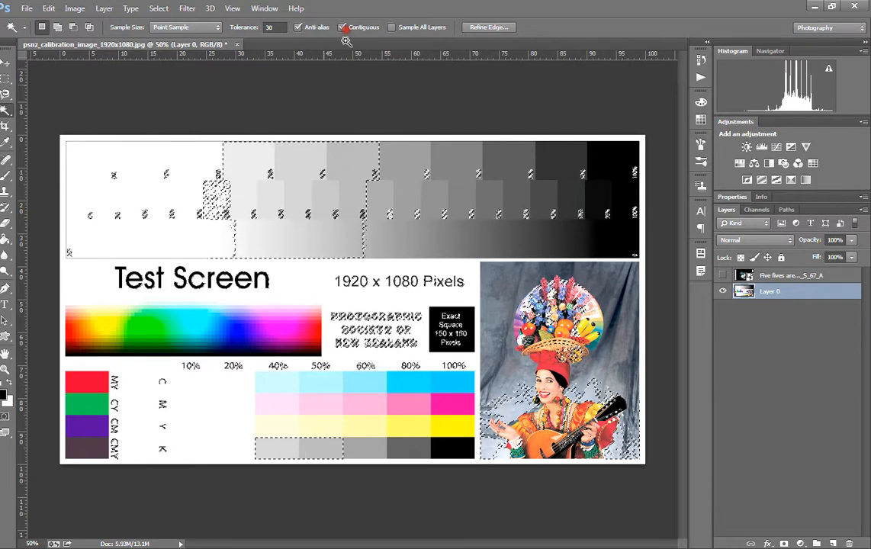
{"action": "key", "text": "ctrl+d"}
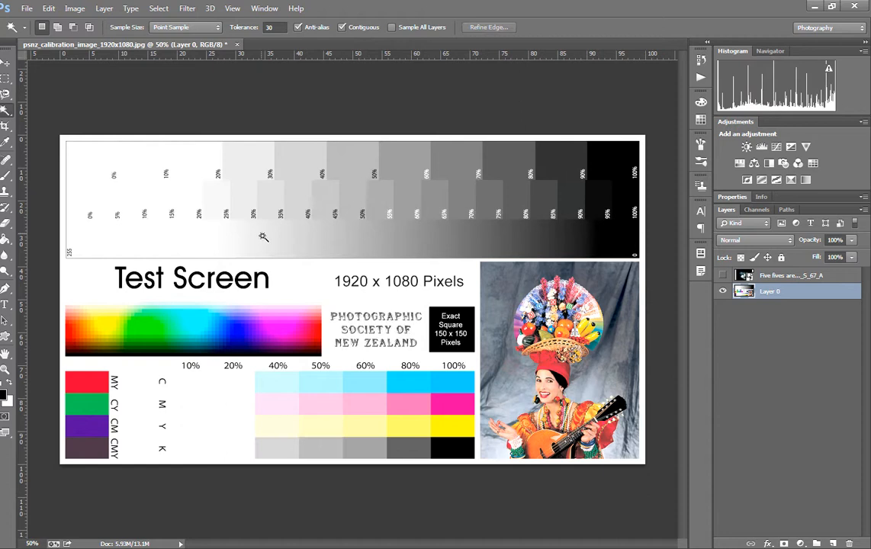
{"action": "left_click", "coordinate": [312, 450]}
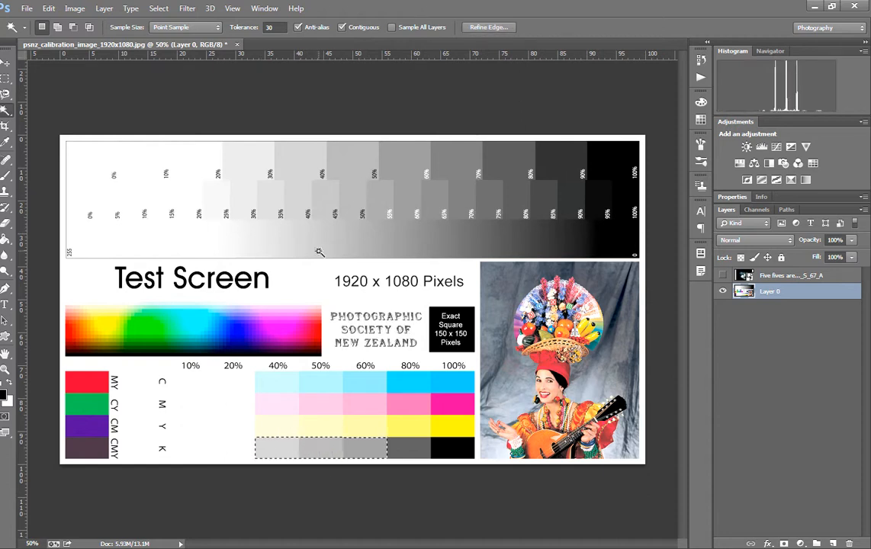
{"action": "left_click", "coordinate": [302, 202]}
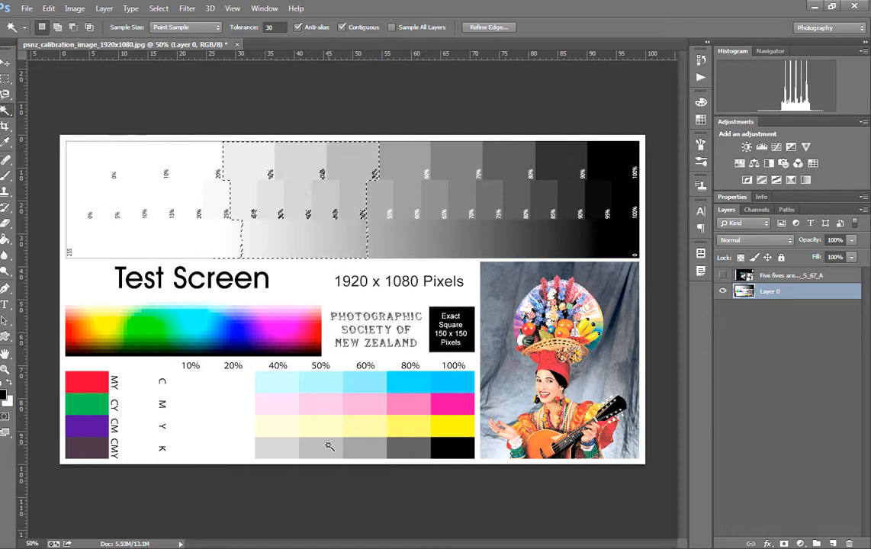
Step: Switch the Magic Wand to Add to Selection and add the K row's 40% to 60% gray swatches
{"action": "left_click", "coordinate": [58, 28]}
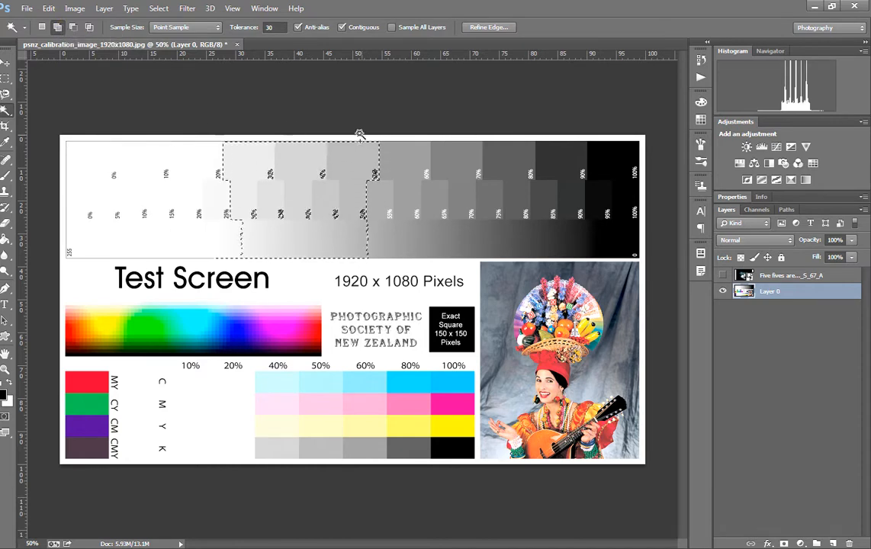
{"action": "left_click", "coordinate": [43, 27]}
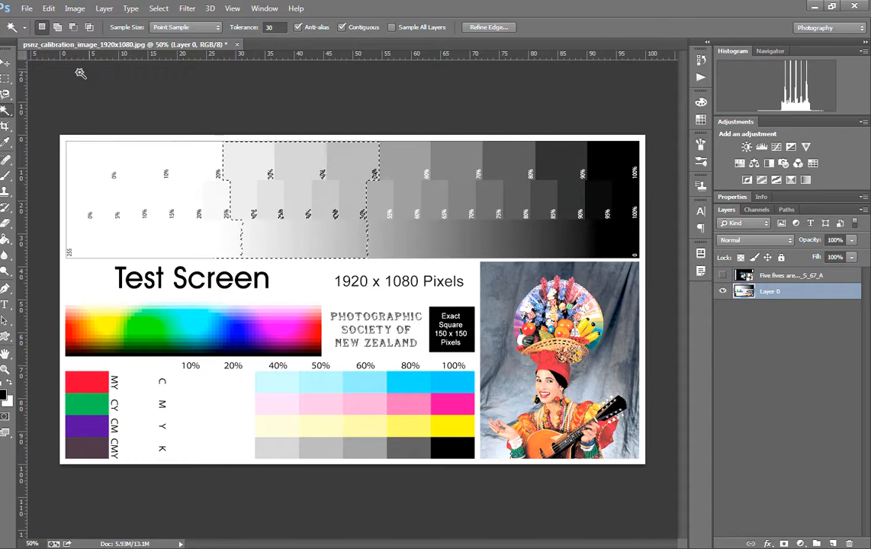
{"action": "left_click", "coordinate": [57, 27]}
{"action": "left_click", "coordinate": [309, 447]}
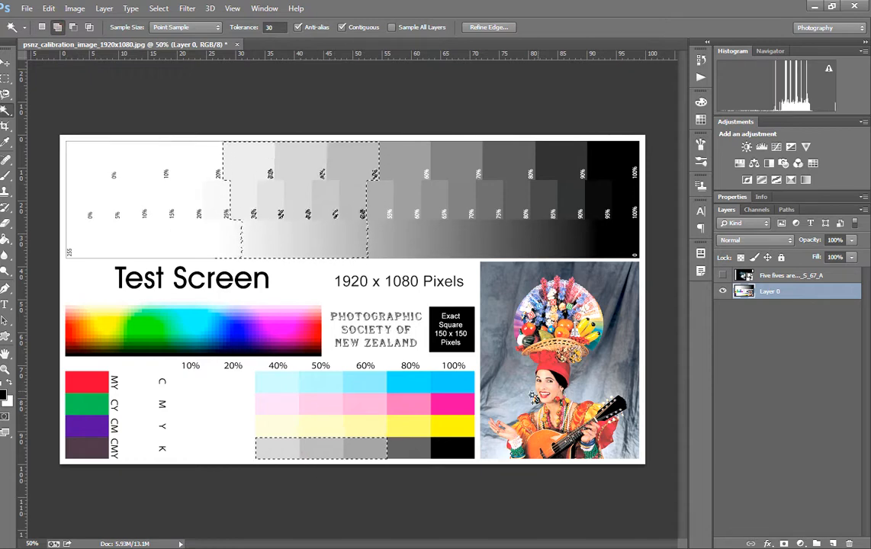
Step: Add the gray backdrop around the woman in the photo to the selection
{"action": "left_click", "coordinate": [602, 290]}
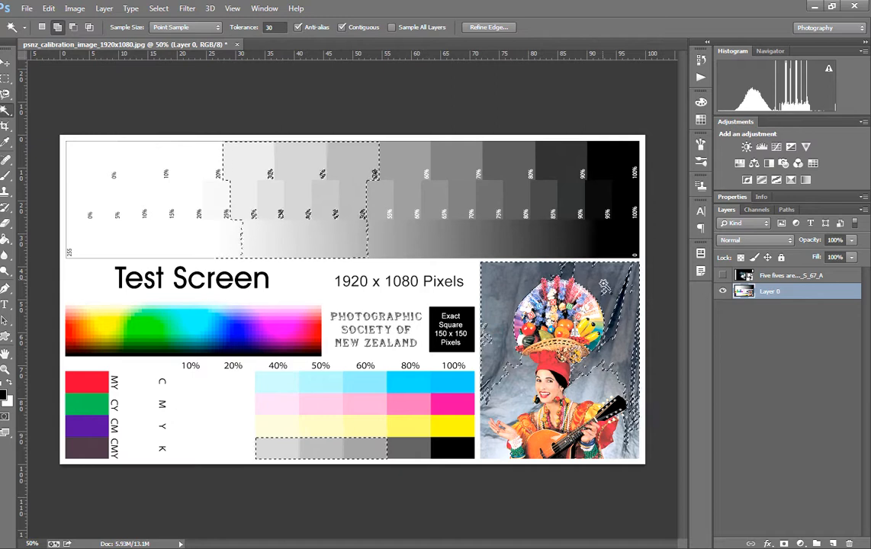
{"action": "left_click", "coordinate": [607, 388]}
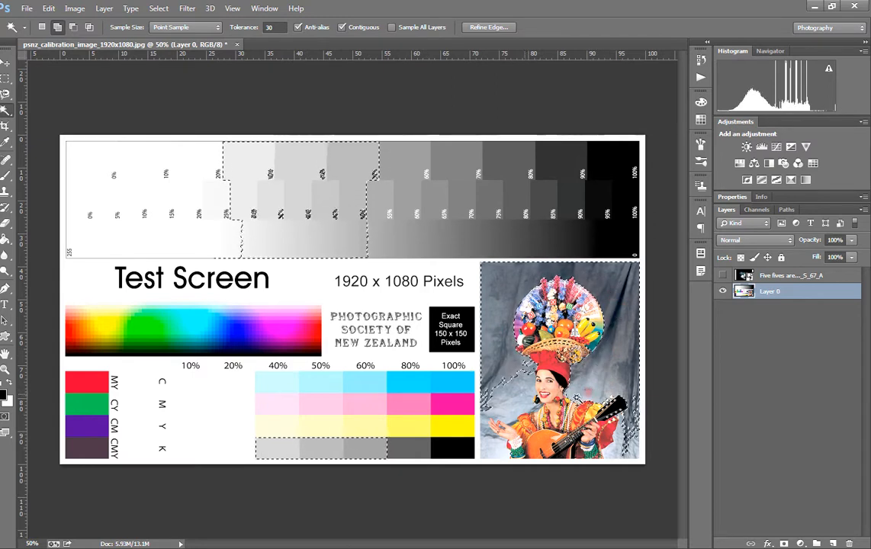
{"action": "left_click", "coordinate": [506, 412]}
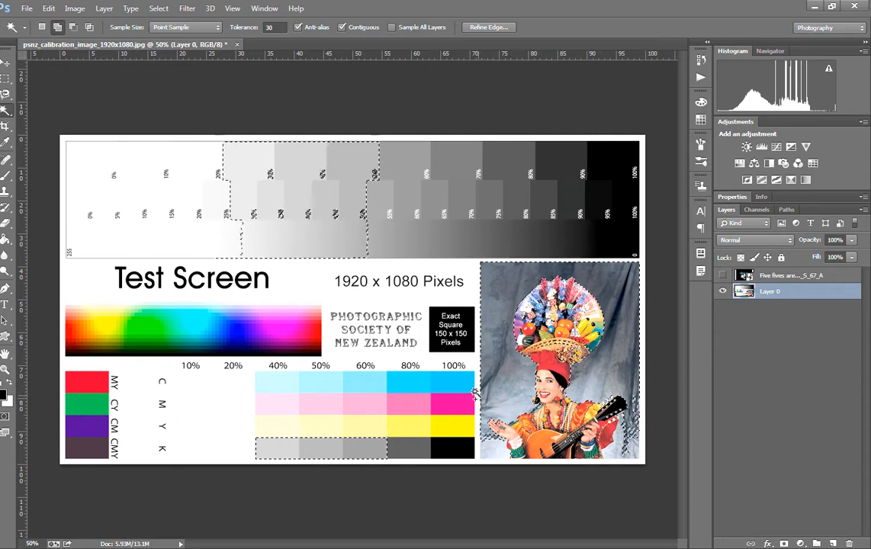
Step: Subtract the grayscale chart area and the K row's gray swatches from the selection
{"action": "left_click", "coordinate": [74, 28]}
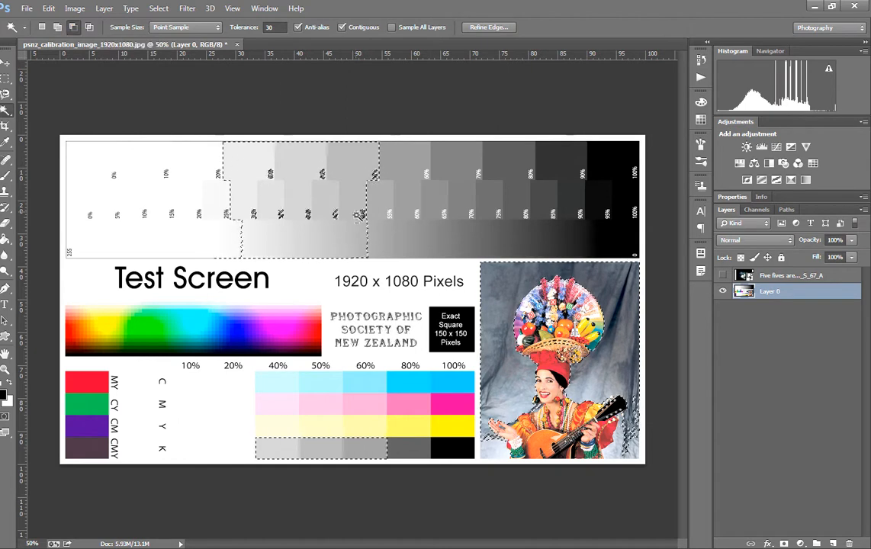
{"action": "left_click", "coordinate": [308, 201]}
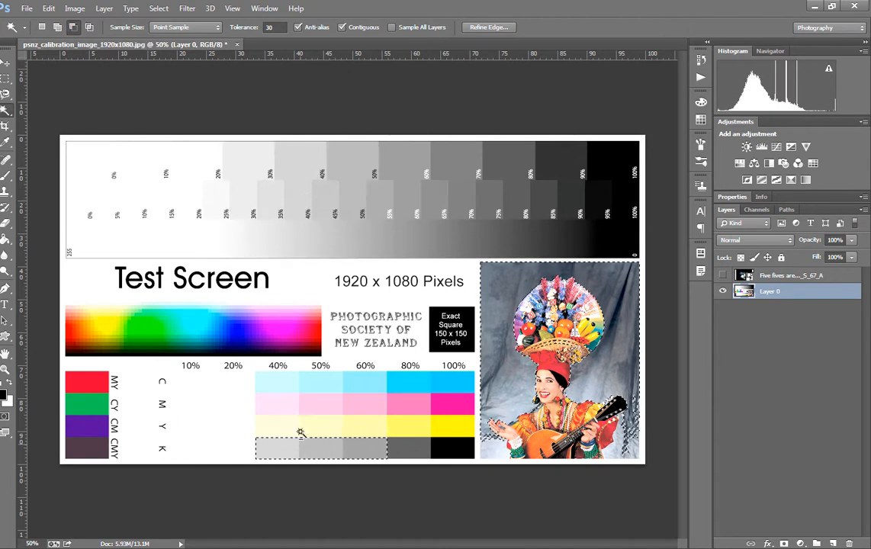
{"action": "left_click", "coordinate": [325, 458]}
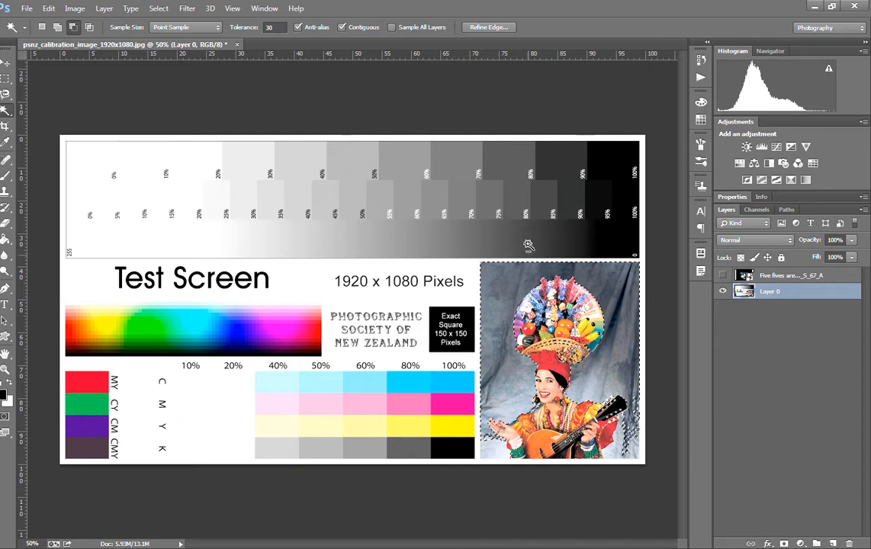
Step: Intersect the current selection with the Magic Wand area sampled from the photo's upper backdrop
{"action": "left_click", "coordinate": [89, 29]}
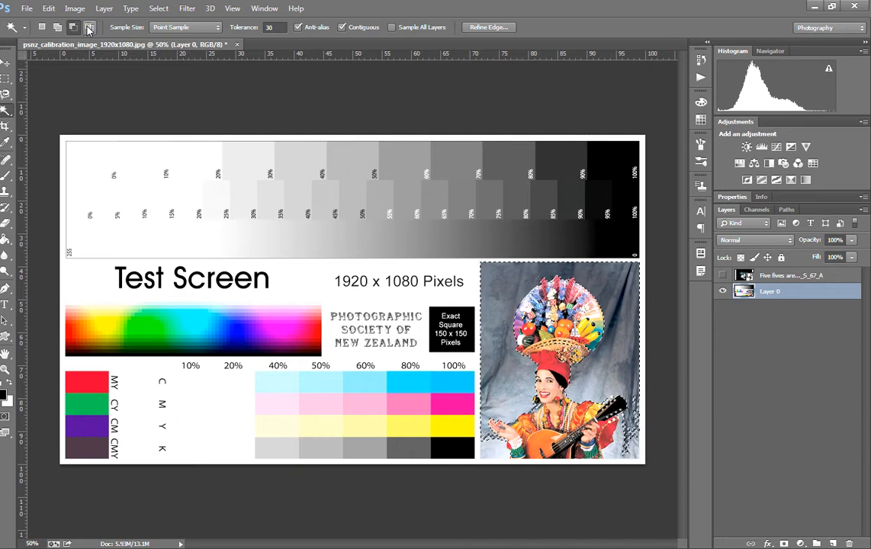
{"action": "left_click", "coordinate": [88, 29]}
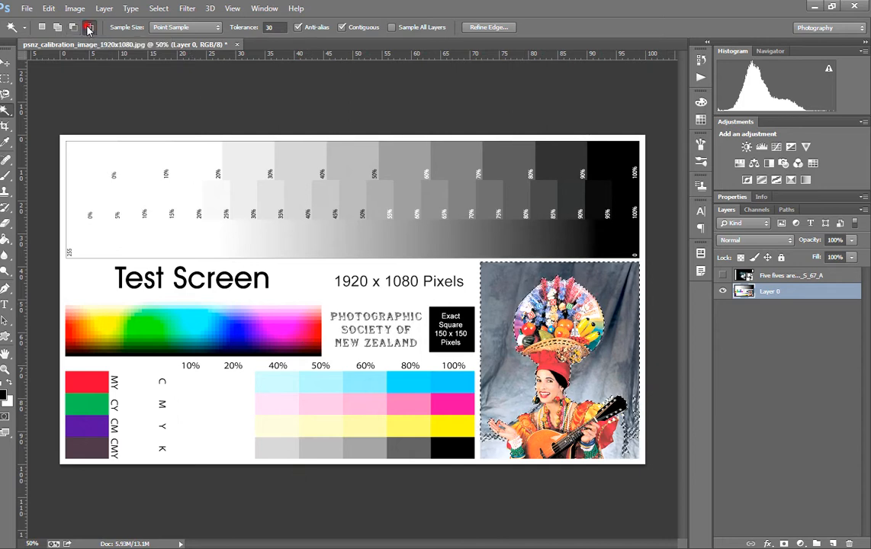
{"action": "left_click", "coordinate": [510, 282]}
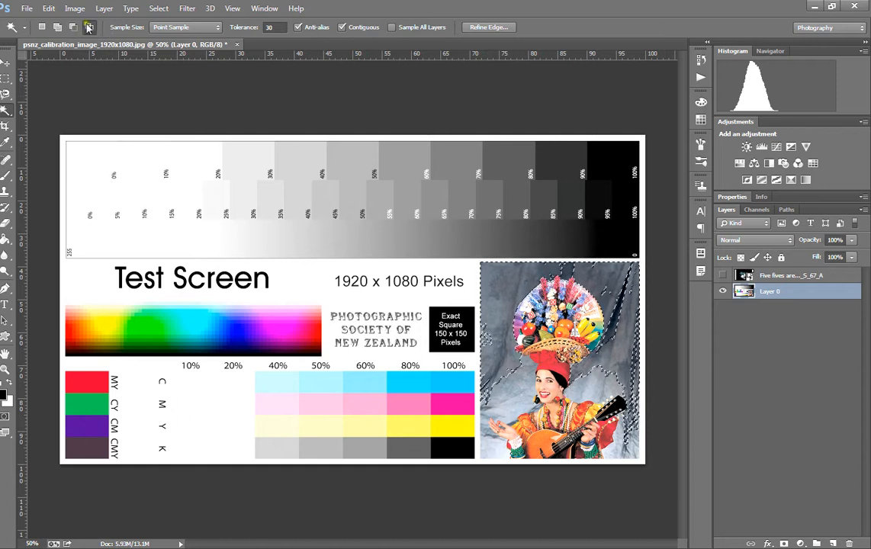
Step: Add the whole grayscale chart to the selection with the Quick Selection Tool
{"action": "right_click", "coordinate": [6, 111]}
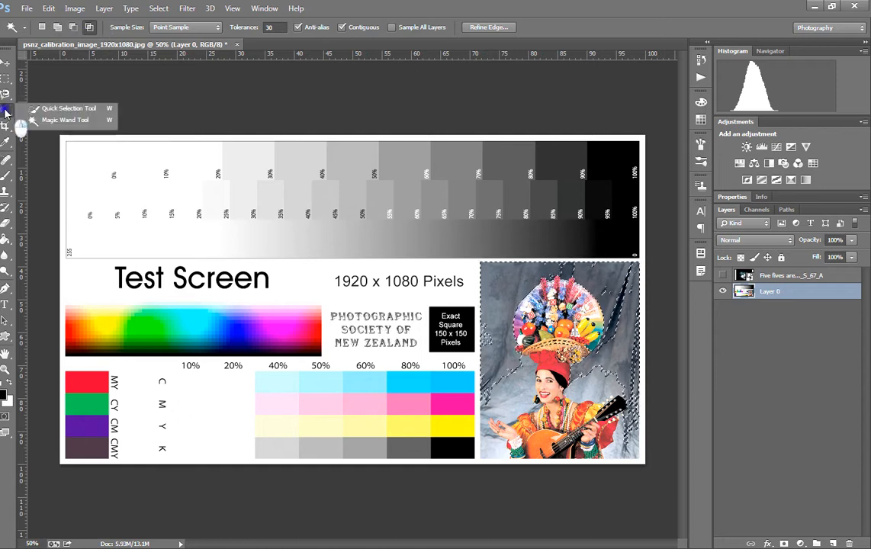
{"action": "left_click", "coordinate": [47, 111]}
{"action": "left_click", "coordinate": [111, 240]}
{"action": "mouse_move", "coordinate": [111, 241]}
{"action": "left_mouse_down"}
{"action": "mouse_move", "coordinate": [210, 232]}
{"action": "mouse_move", "coordinate": [361, 230]}
{"action": "left_mouse_up"}
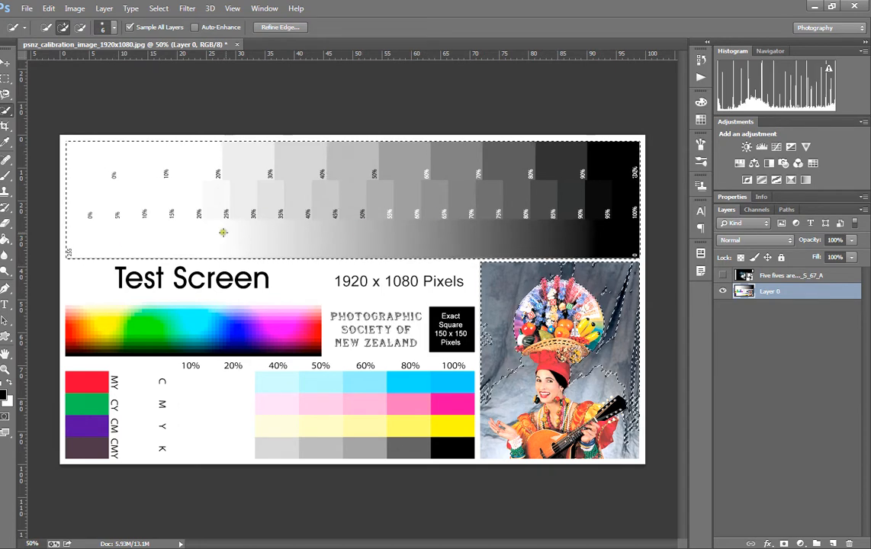
Step: Subtract the grayscale chart's dark half and the photo's gray backdrop from the selection with the Quick Selection Tool
{"action": "left_click", "coordinate": [80, 29]}
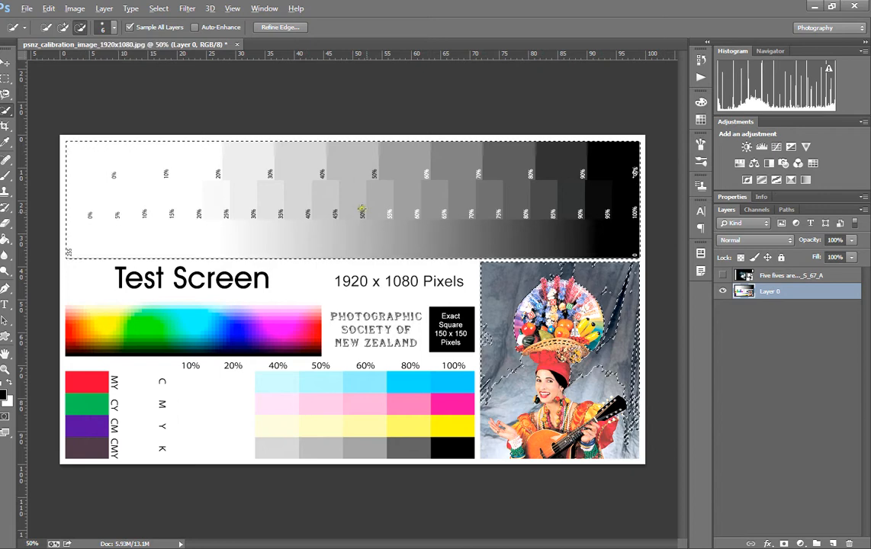
{"action": "left_click", "coordinate": [485, 234]}
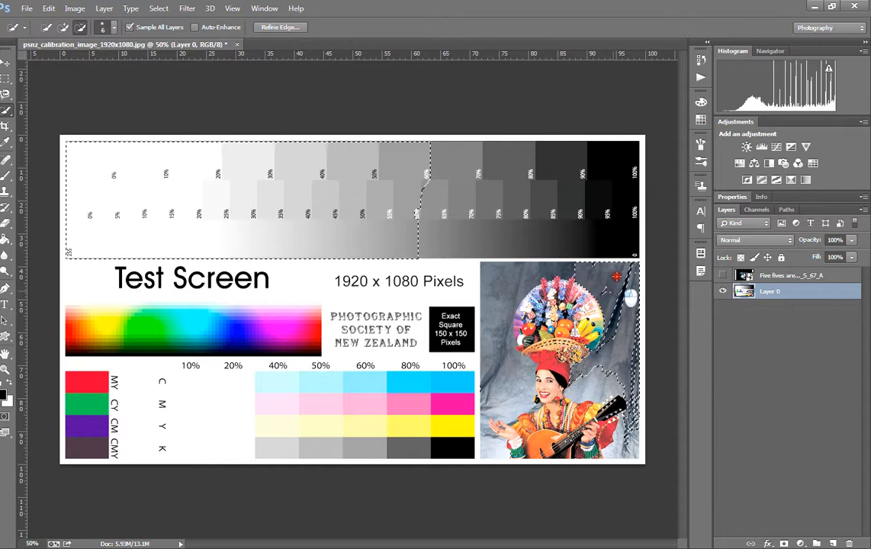
{"action": "left_click", "coordinate": [634, 419]}
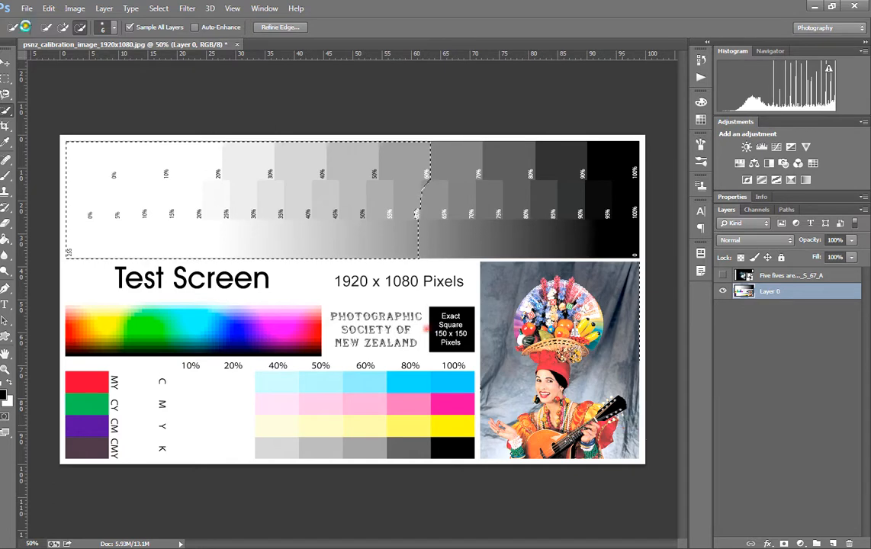
Step: Subtract more of the grayscale chart's mid-gray area, back to about the 40% label, keeping the Quick Selection Tool in subtract mode
{"action": "left_click", "coordinate": [62, 26]}
{"action": "left_click", "coordinate": [79, 28]}
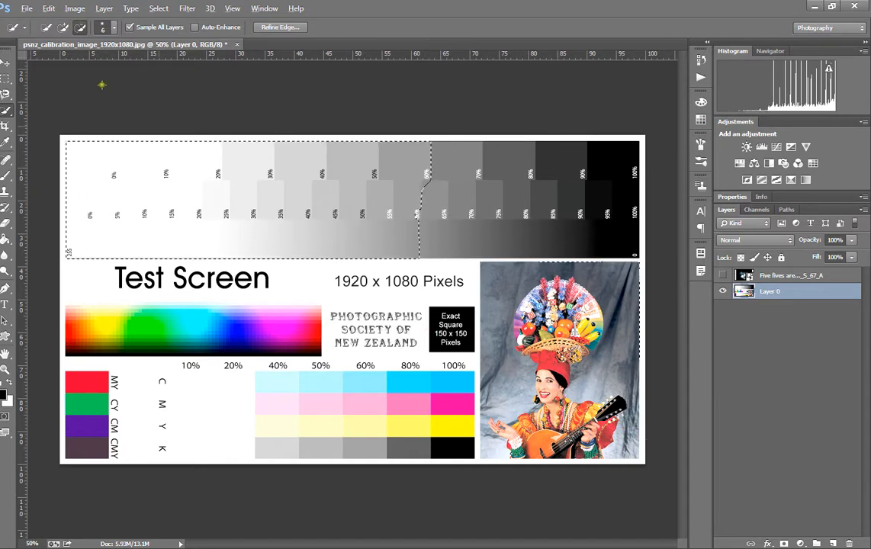
{"action": "mouse_move", "coordinate": [515, 195]}
{"action": "left_mouse_down"}
{"action": "mouse_move", "coordinate": [429, 166]}
{"action": "mouse_move", "coordinate": [308, 163]}
{"action": "left_mouse_up"}
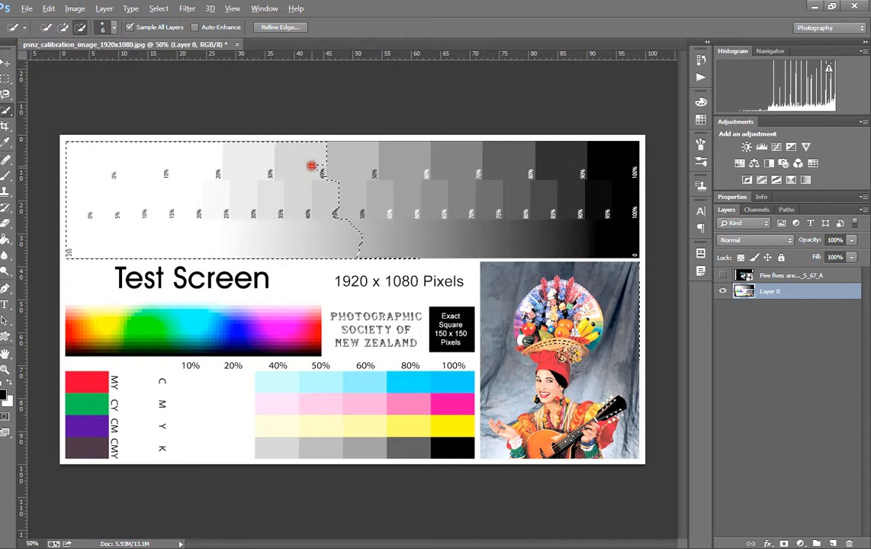
{"action": "left_click", "coordinate": [62, 27]}
{"action": "left_click", "coordinate": [80, 27]}
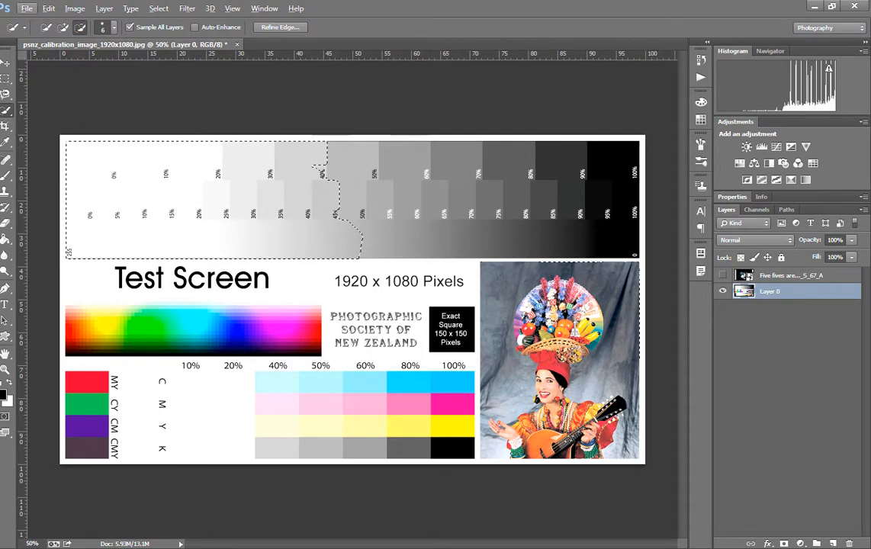
Step: Crop the image to the current selection's bounds, leaving Delete Cropped Pixels turned off
{"action": "left_click", "coordinate": [62, 27]}
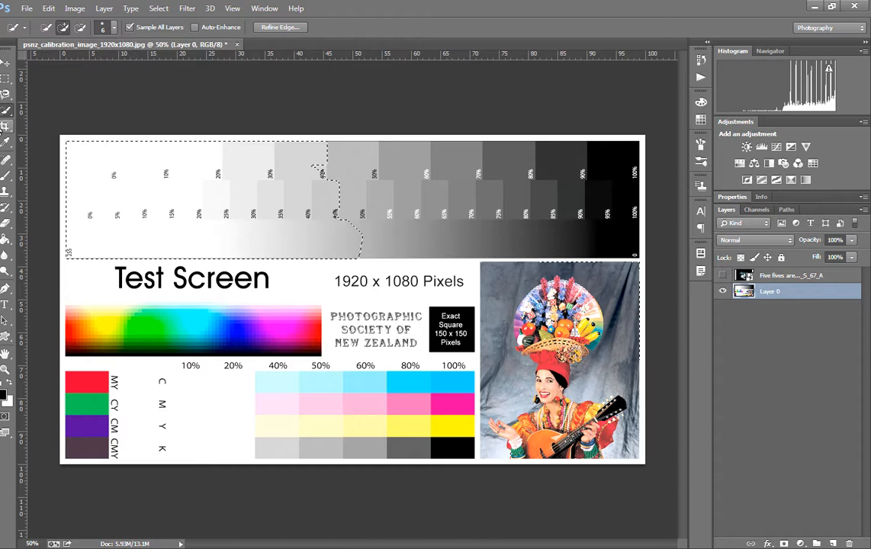
{"action": "left_click", "coordinate": [4, 126]}
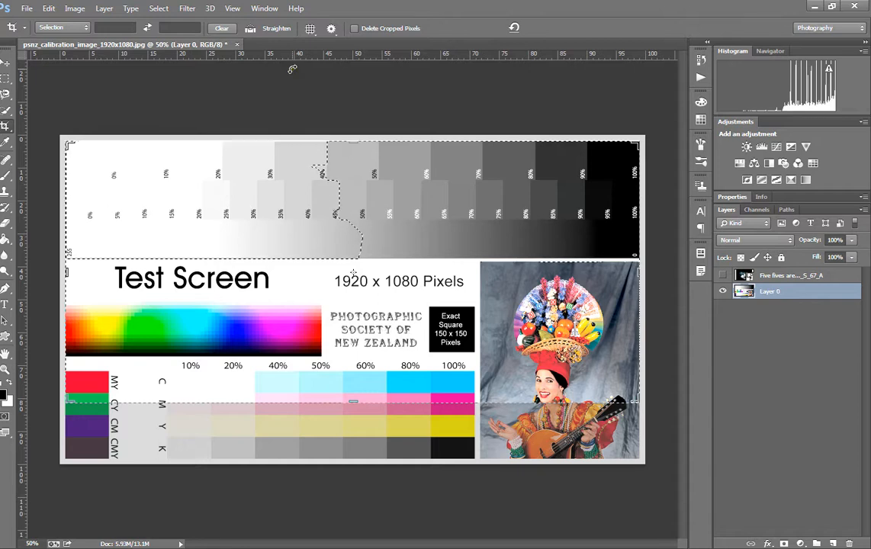
{"action": "left_click", "coordinate": [354, 31]}
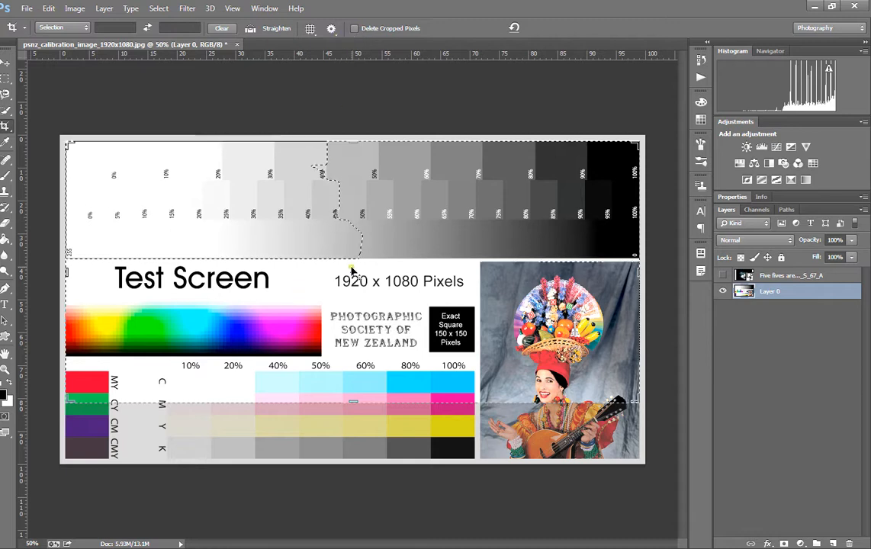
{"action": "left_click", "coordinate": [353, 271]}
{"action": "key", "text": "Return"}
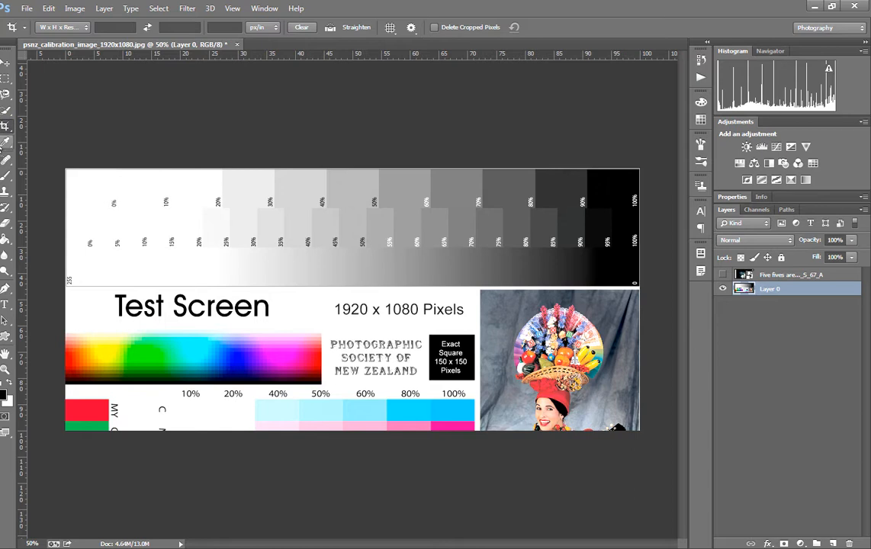
Step: Extend the crop boundary back out on all four sides to the full original canvas and apply the crop
{"action": "left_click", "coordinate": [6, 125]}
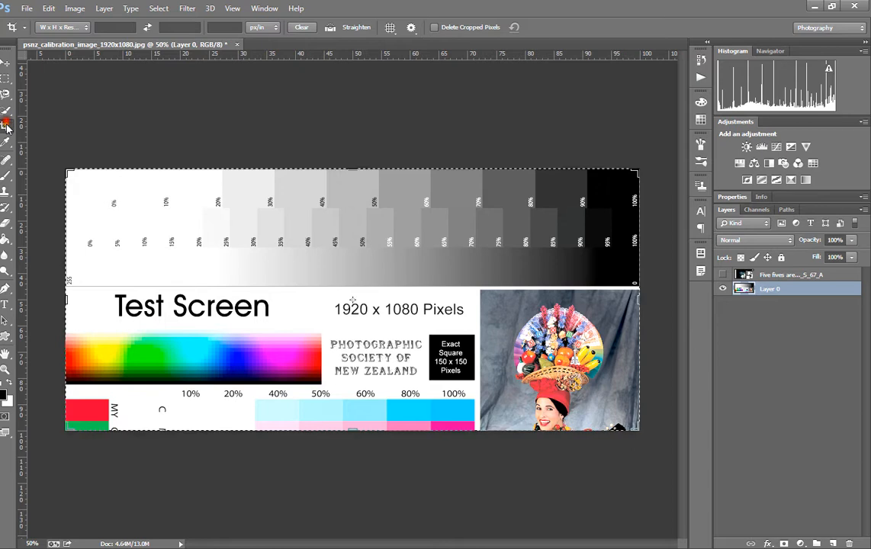
{"action": "left_click", "coordinate": [319, 274]}
{"action": "left_click_drag", "start_coordinate": [354, 487], "coordinate": [369, 467]}
{"action": "left_click_drag", "start_coordinate": [368, 137], "coordinate": [364, 136]}
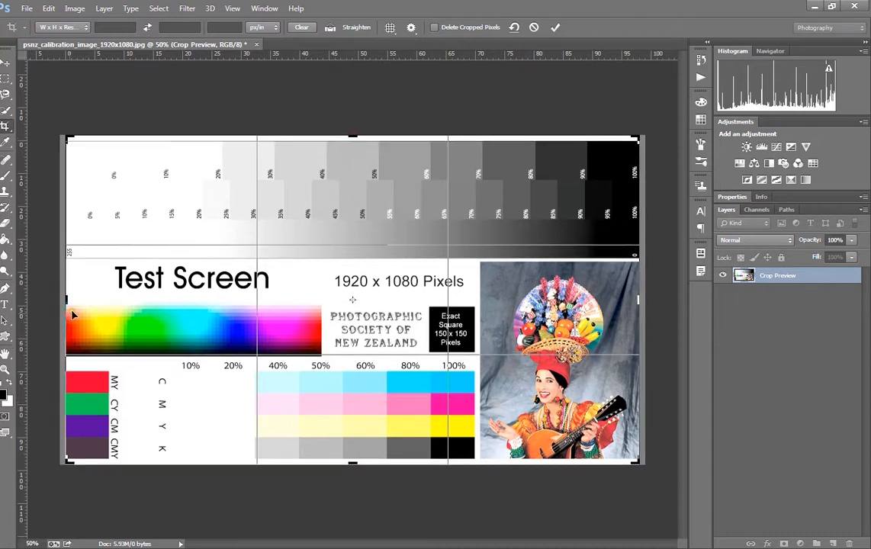
{"action": "left_click_drag", "start_coordinate": [66, 301], "coordinate": [68, 272]}
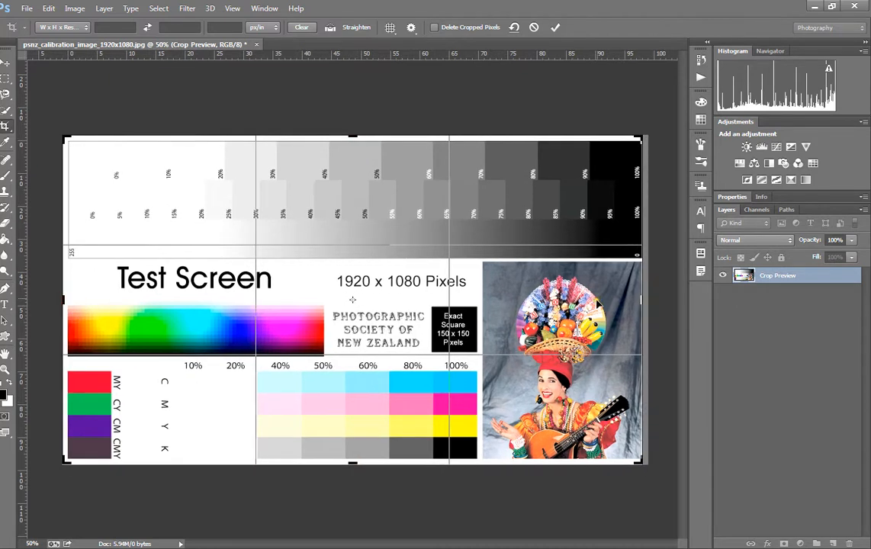
{"action": "mouse_move", "coordinate": [644, 300]}
{"action": "left_mouse_down"}
{"action": "mouse_move", "coordinate": [662, 305]}
{"action": "mouse_move", "coordinate": [646, 300]}
{"action": "left_mouse_up"}
{"action": "left_click", "coordinate": [557, 27]}
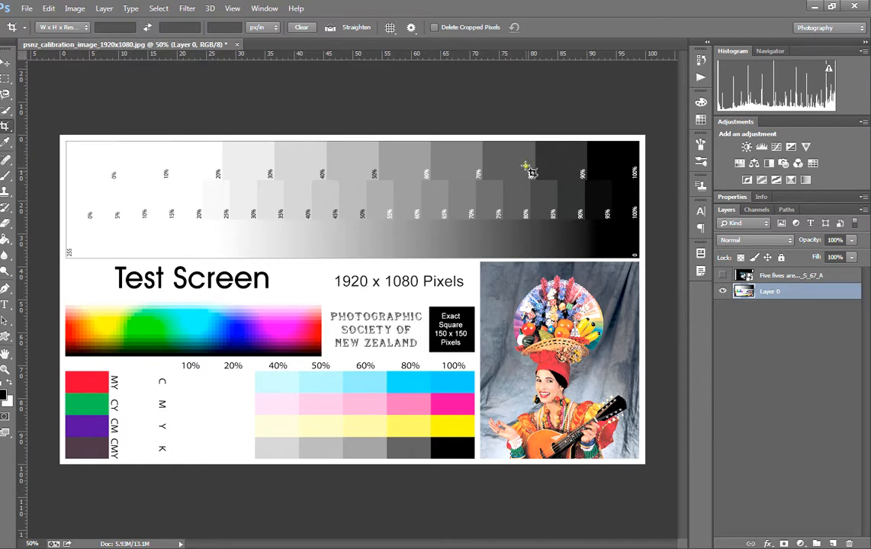
Step: Save the document as a layered Photoshop file named "psnz_calibration_image_1920x1080 edd SIT" in the PSNZ folder
{"action": "left_click", "coordinate": [24, 10]}
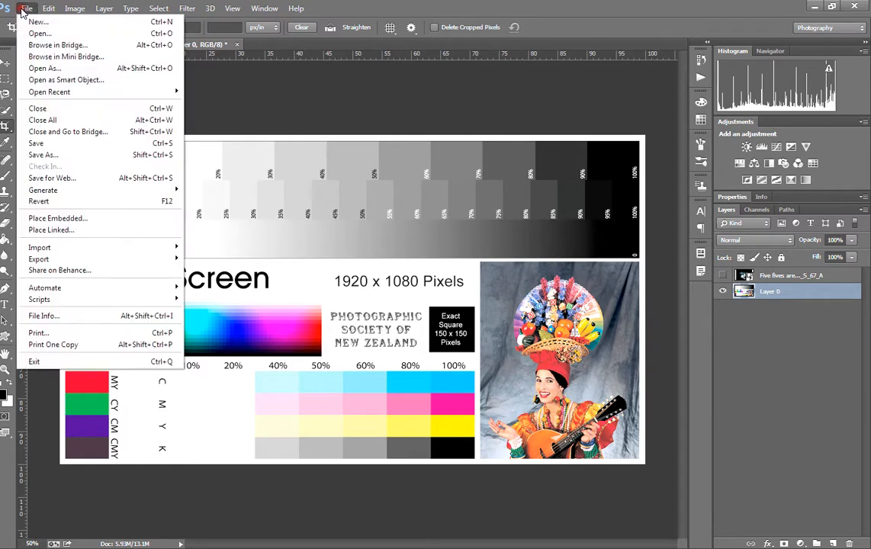
{"action": "left_click", "coordinate": [97, 151]}
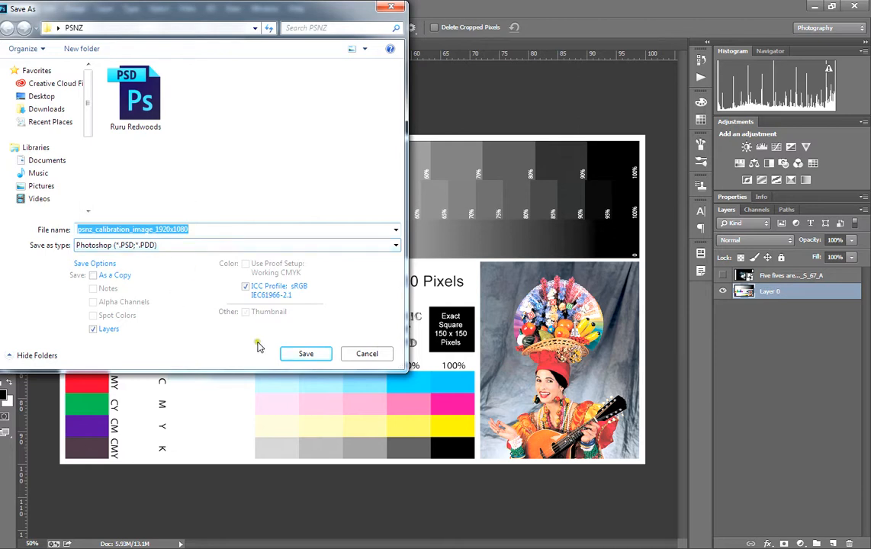
{"action": "left_click", "coordinate": [199, 229]}
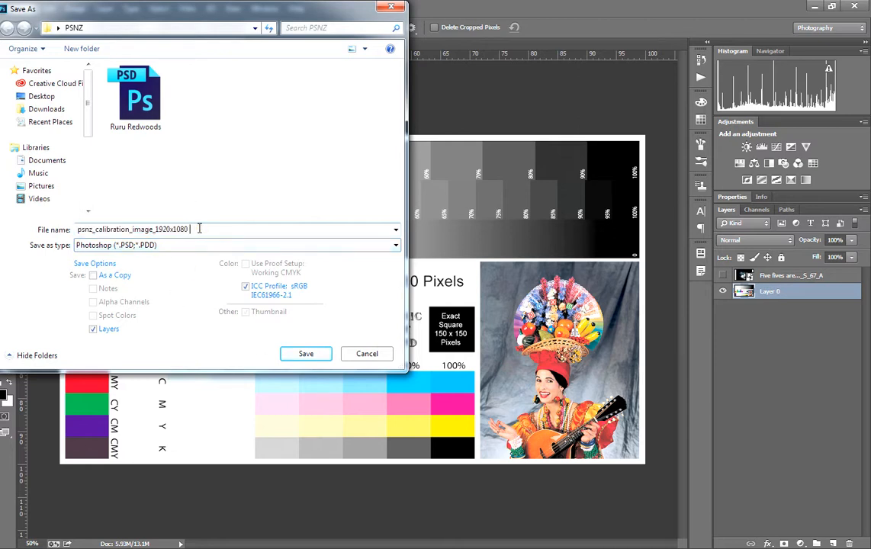
{"action": "type", "text": "edit S"}
{"action": "type", "text": "IT"}
{"action": "left_click", "coordinate": [306, 354]}
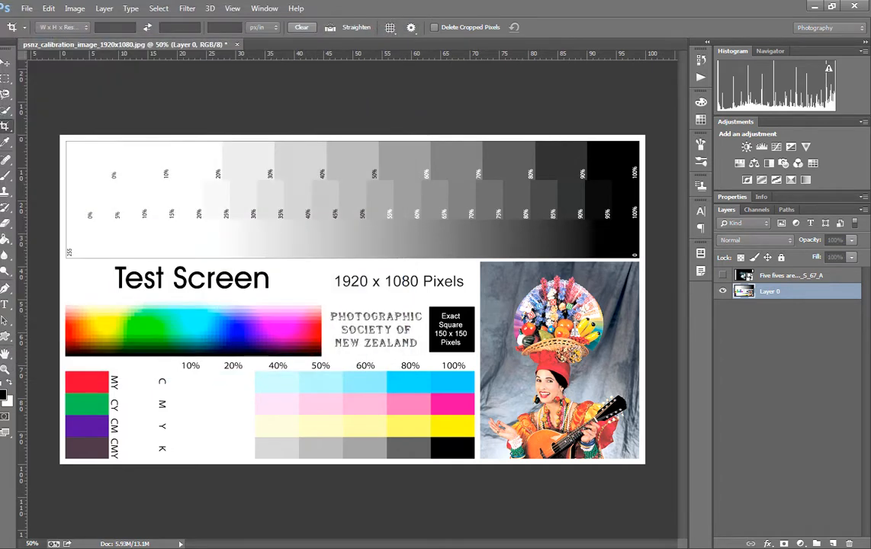
Step: Save another Photoshop version of the document as "psnz_calibration_image_1920x1080 edd SIT low res"
{"action": "left_click", "coordinate": [24, 10]}
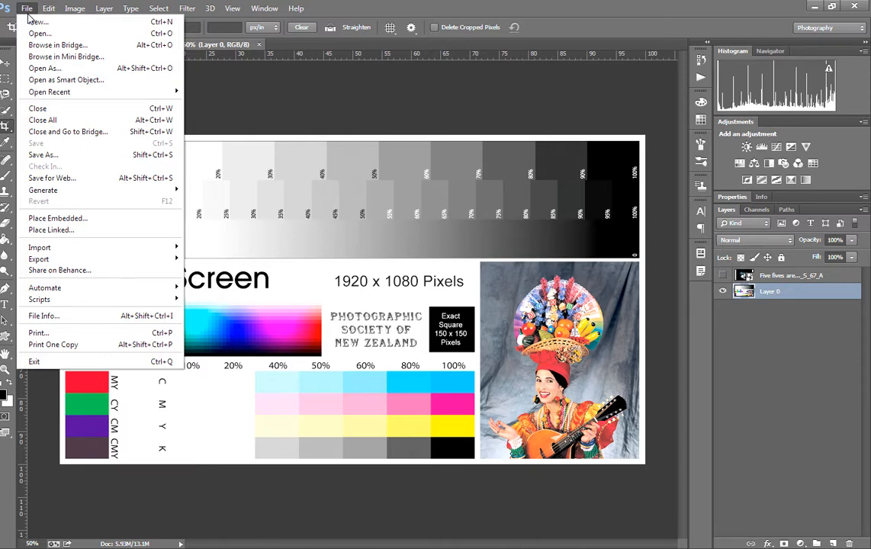
{"action": "left_click", "coordinate": [84, 155]}
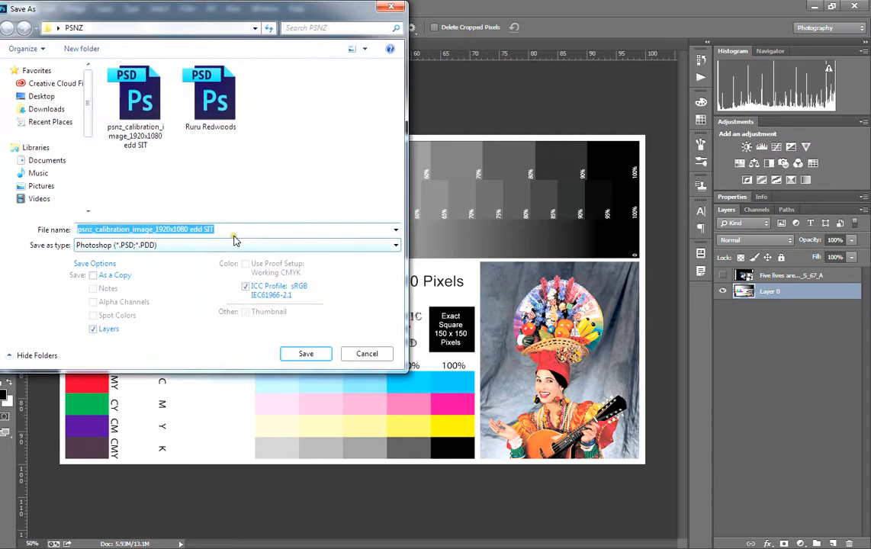
{"action": "left_click", "coordinate": [233, 229]}
{"action": "type", "text": "low res"}
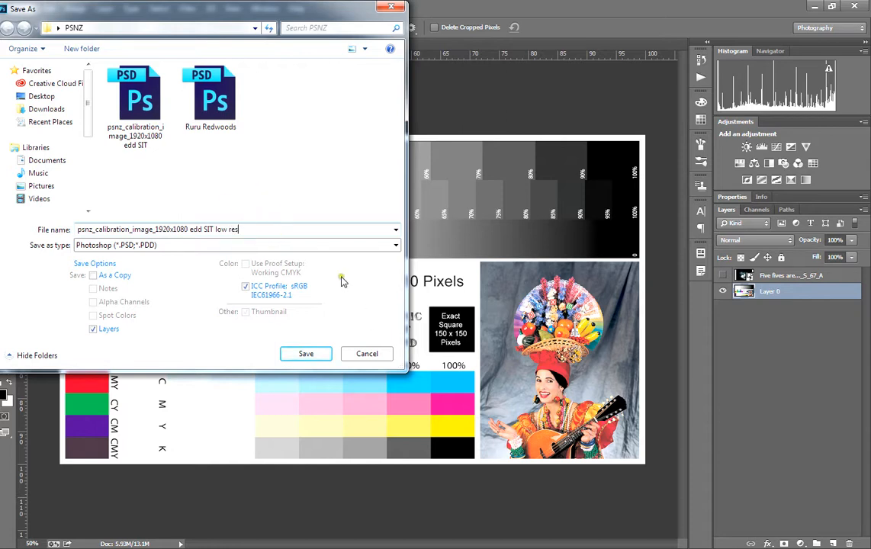
{"action": "left_click", "coordinate": [306, 355]}
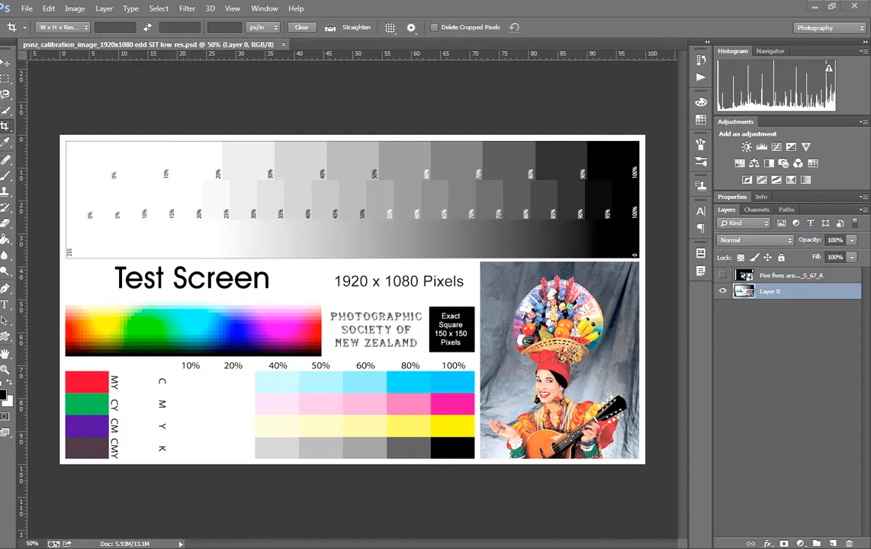
Step: Resize the image to a width of 1500 pixels with proportions linked and Bicubic Sharper (reduction) resampling
{"action": "left_click", "coordinate": [74, 10]}
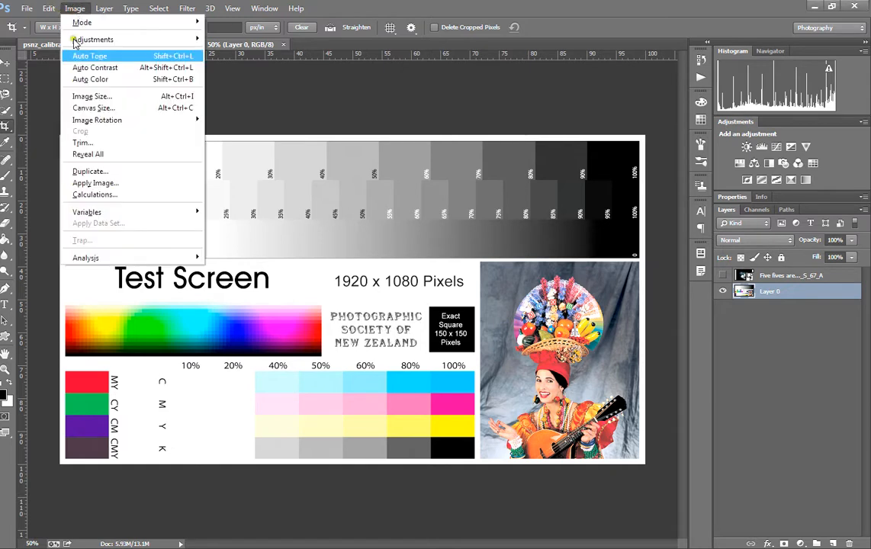
{"action": "left_click", "coordinate": [108, 98]}
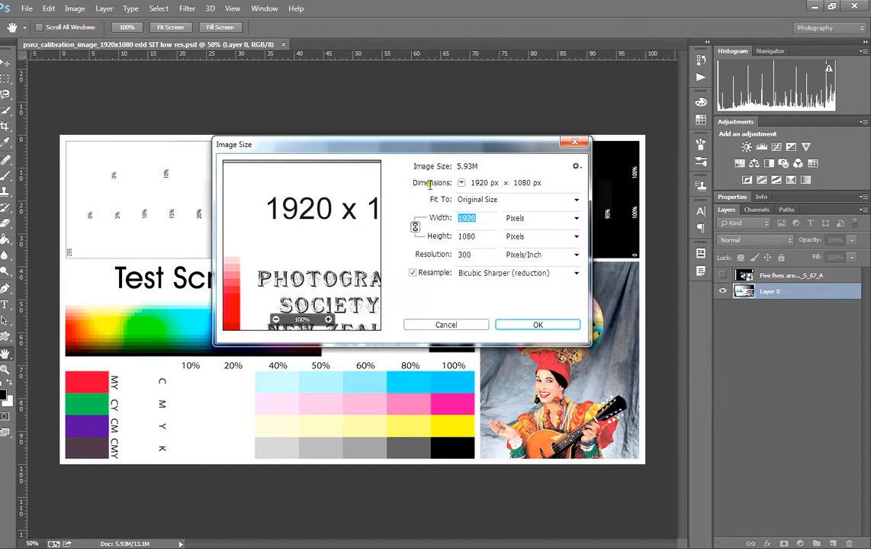
{"action": "left_click", "coordinate": [483, 219]}
{"action": "left_click_drag", "start_coordinate": [484, 219], "coordinate": [415, 220]}
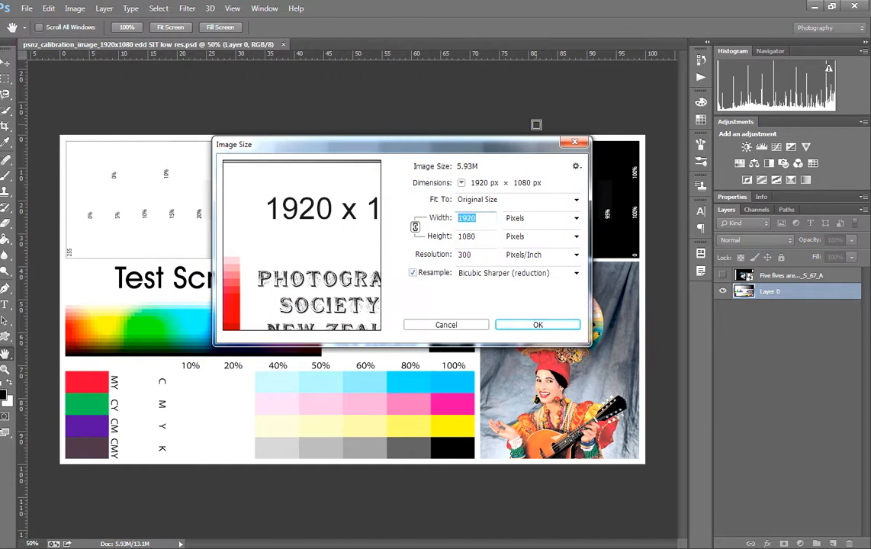
{"action": "type", "text": "1500"}
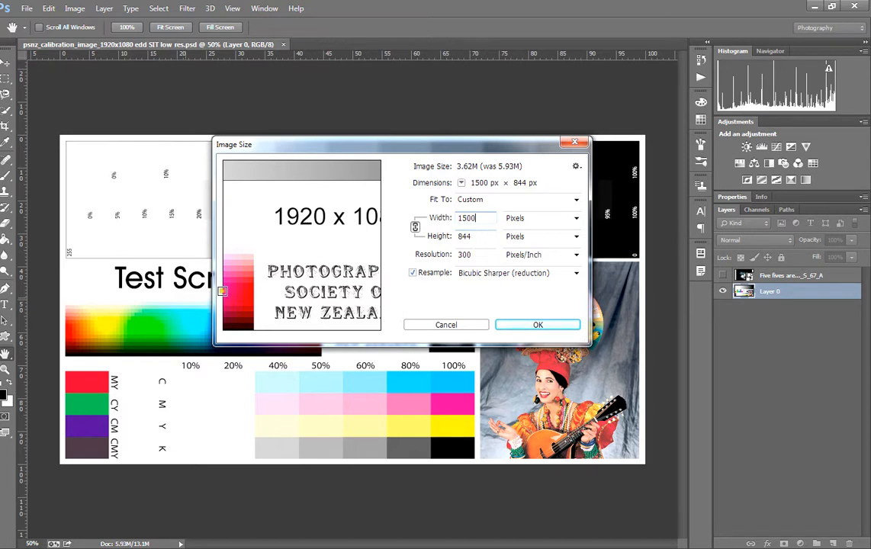
{"action": "left_click", "coordinate": [532, 327]}
{"action": "key", "text": "c"}
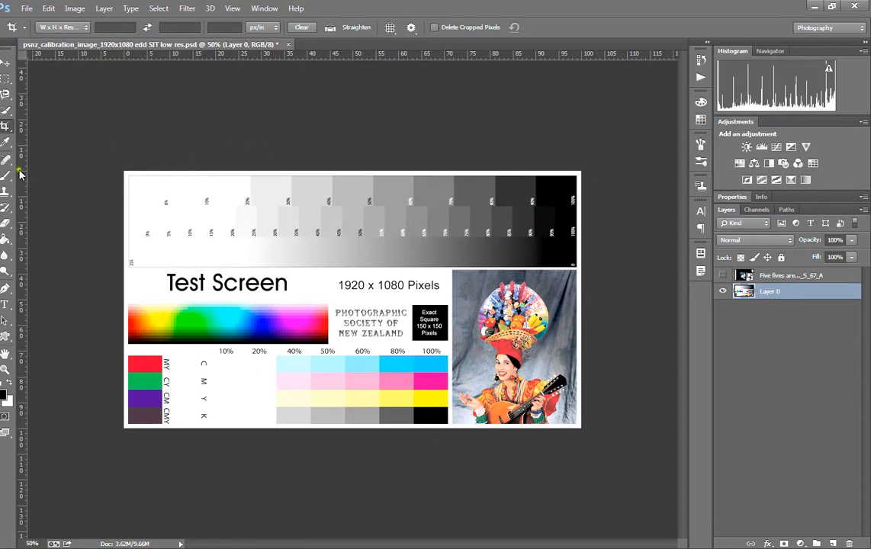
Step: Sample an orange foreground color from the woman's fruit headdress in the photo with the Eyedropper Tool
{"action": "left_click", "coordinate": [5, 144]}
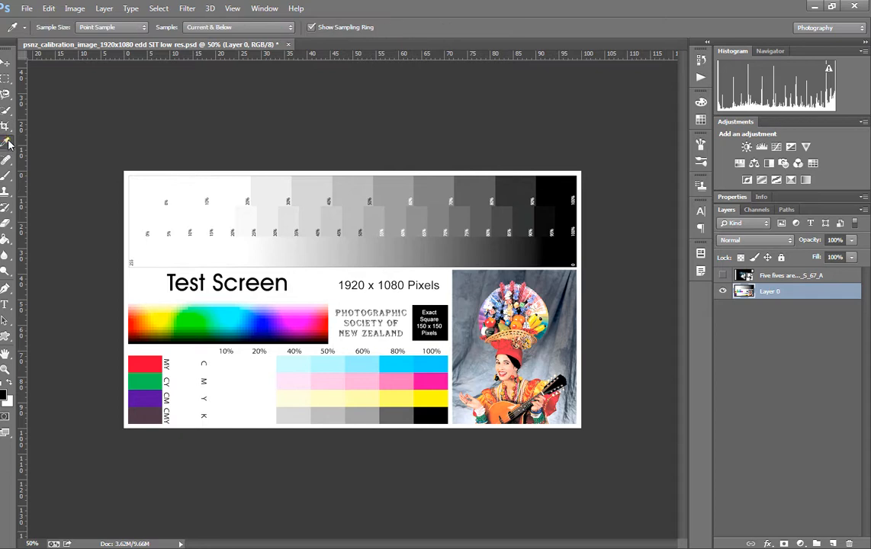
{"action": "left_click", "coordinate": [148, 187]}
{"action": "left_click_drag", "start_coordinate": [150, 186], "coordinate": [522, 319]}
Step: Set the Eyedropper sample size to 31 by 31 Average and sample the lower edge of the grayscale gradient
{"action": "left_click", "coordinate": [140, 30]}
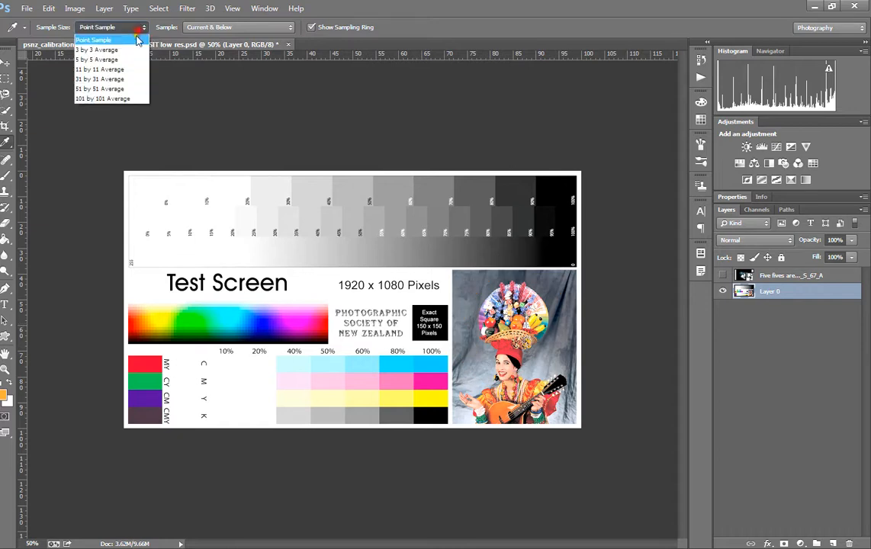
{"action": "left_click", "coordinate": [135, 79]}
{"action": "mouse_move", "coordinate": [389, 258]}
{"action": "left_mouse_down"}
{"action": "mouse_move", "coordinate": [384, 267]}
{"action": "mouse_move", "coordinate": [391, 264]}
{"action": "left_mouse_up"}
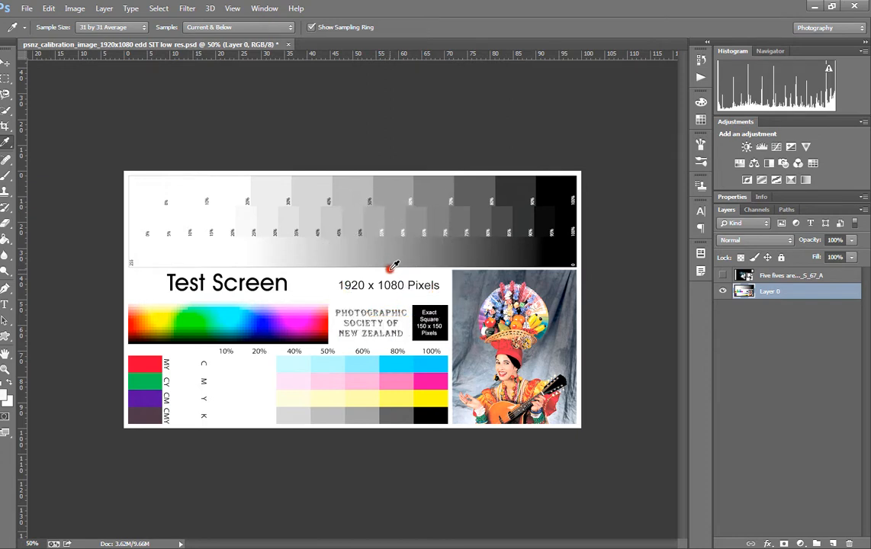
Step: Set the Eyedropper sample size to Point Sample and pick a mid-gray foreground color from the grayscale gradient
{"action": "left_click", "coordinate": [128, 28]}
{"action": "left_click", "coordinate": [93, 40]}
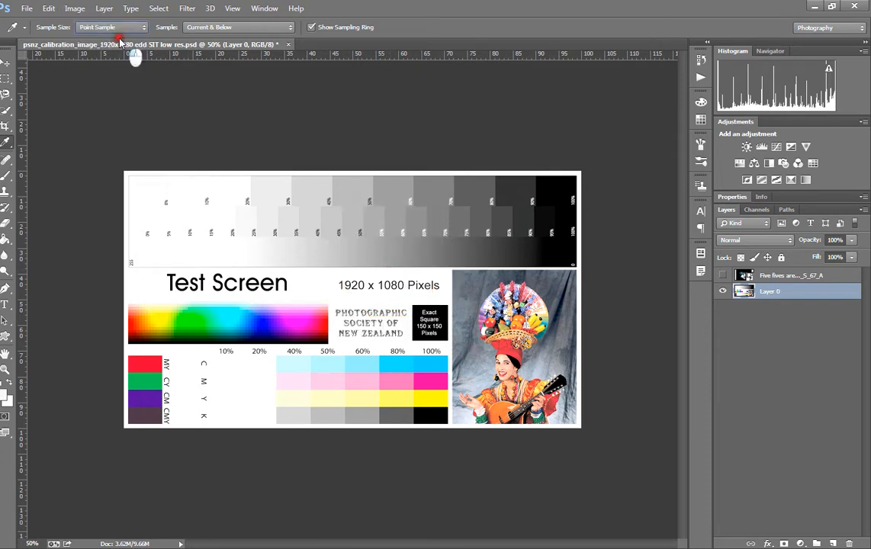
{"action": "left_click_drag", "start_coordinate": [394, 263], "coordinate": [397, 261]}
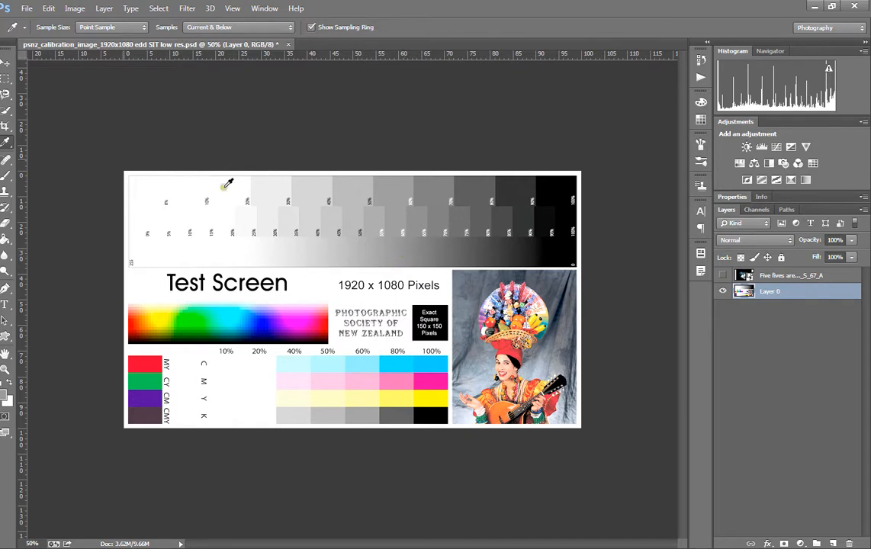
Step: Activate the Spot Healing Brush Tool and display the other healing tools grouped with it
{"action": "left_click", "coordinate": [7, 160]}
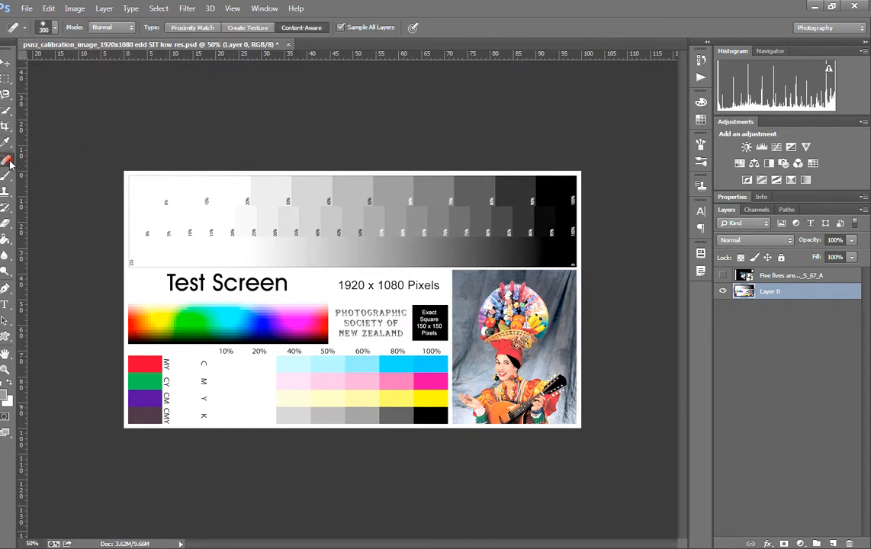
{"action": "right_click", "coordinate": [6, 161]}
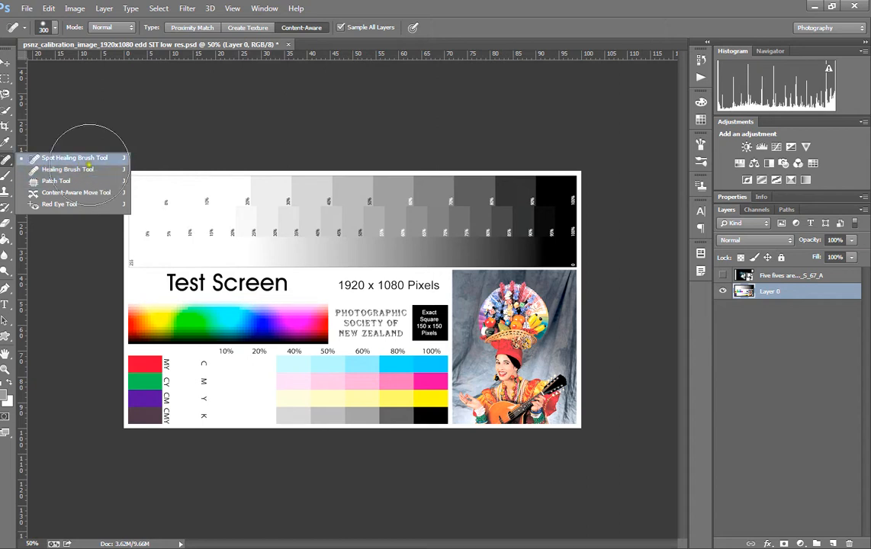
Step: Activate the Brush Tool and add a new blank layer directly above Layer 0
{"action": "left_click", "coordinate": [9, 175]}
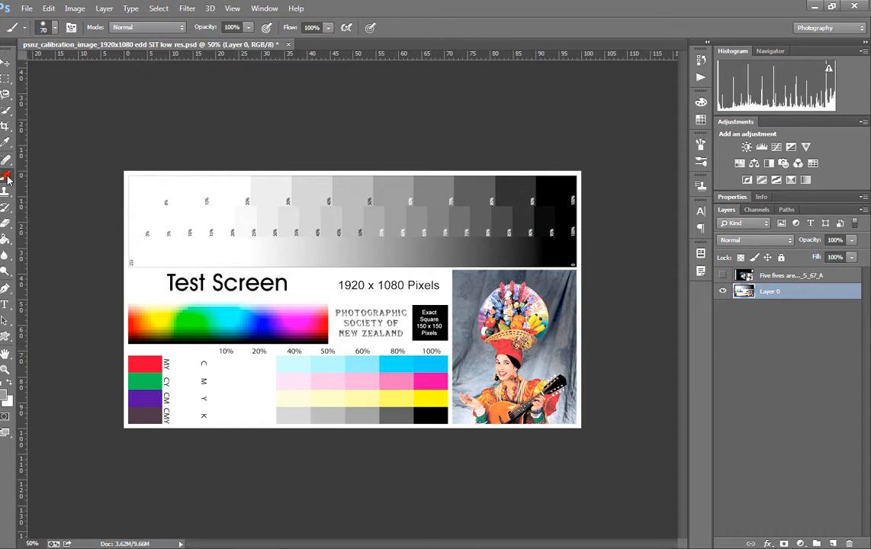
{"action": "left_click", "coordinate": [832, 544]}
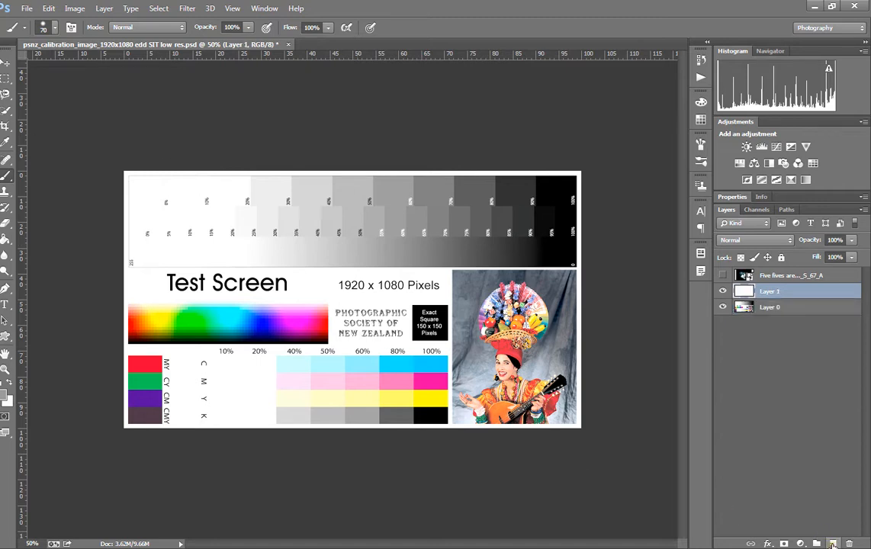
{"action": "left_click", "coordinate": [104, 9]}
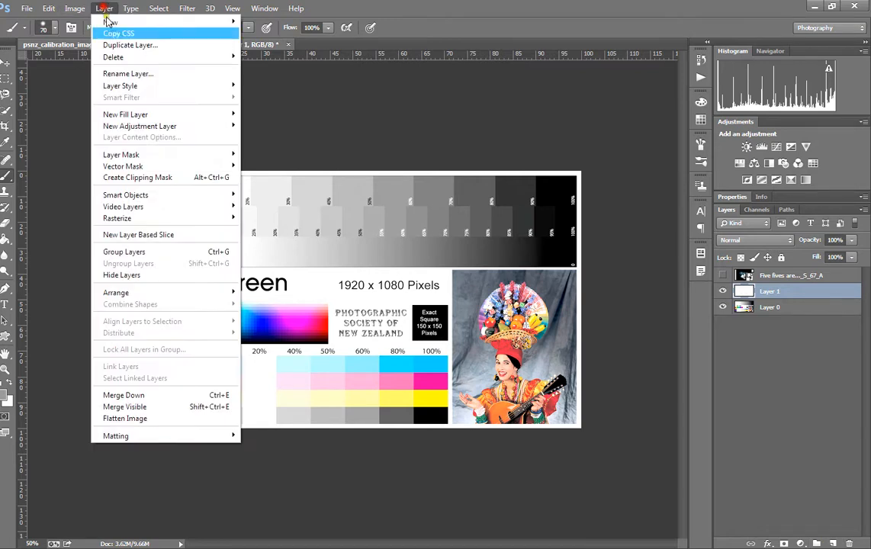
{"action": "mouse_move", "coordinate": [174, 23]}
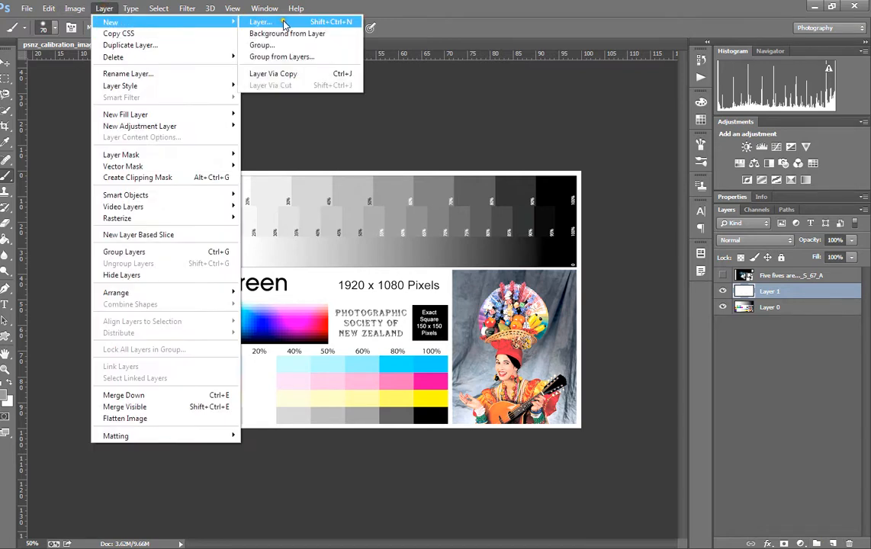
{"action": "left_click", "coordinate": [558, 114]}
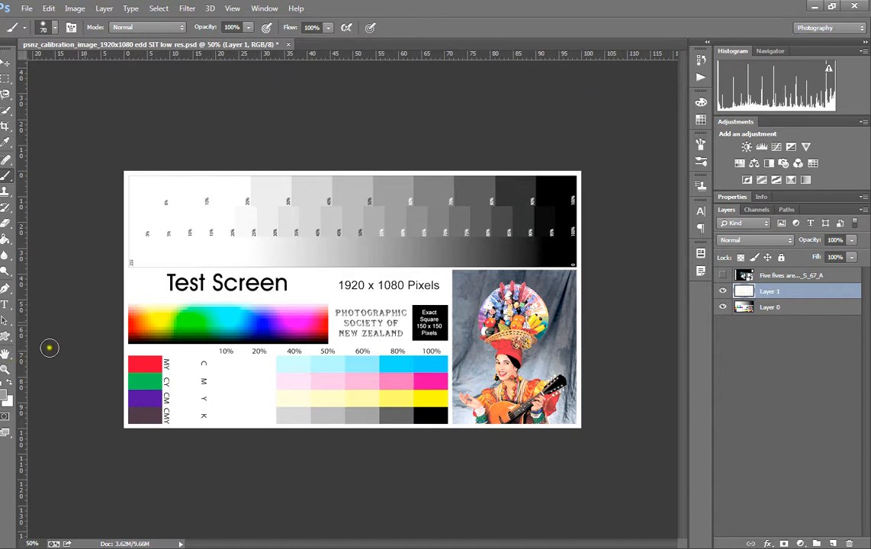
Step: Paint gray freehand zigzag strokes across the whole image on the new layer with the 70 px brush
{"action": "left_click_drag", "start_coordinate": [125, 292], "coordinate": [294, 221]}
{"action": "left_click_drag", "start_coordinate": [341, 202], "coordinate": [472, 167]}
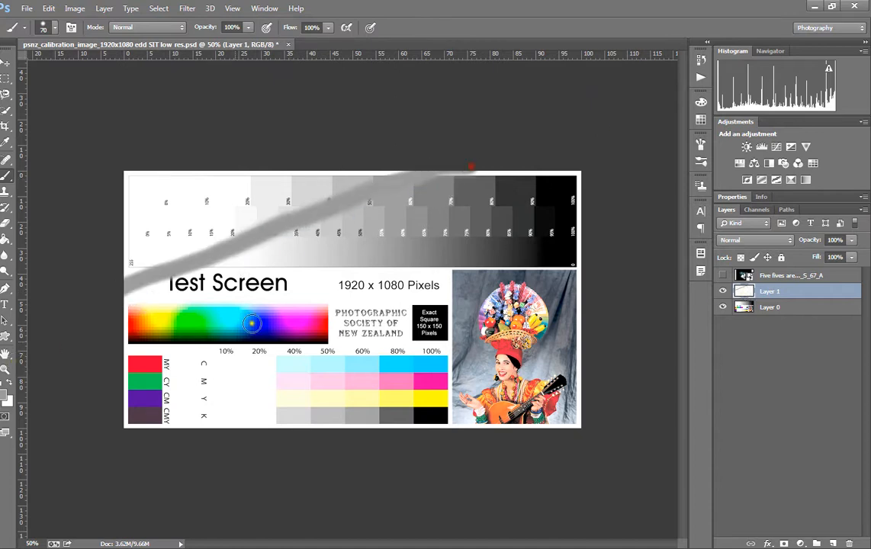
{"action": "mouse_move", "coordinate": [135, 395]}
{"action": "left_mouse_down"}
{"action": "mouse_move", "coordinate": [487, 185]}
{"action": "mouse_move", "coordinate": [287, 399]}
{"action": "mouse_move", "coordinate": [324, 381]}
{"action": "mouse_move", "coordinate": [450, 378]}
{"action": "left_mouse_up"}
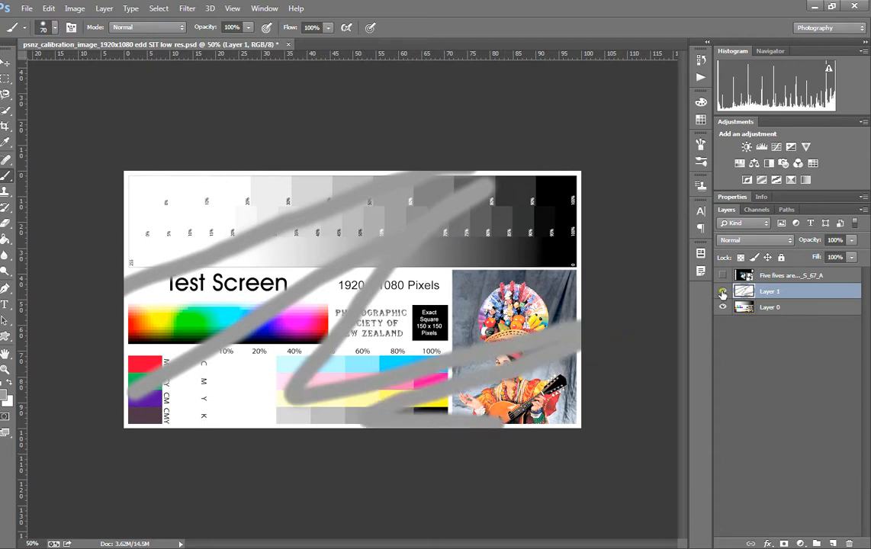
Step: Toggle the visibility of Layer 1 off and on to compare the image with and without the gray strokes
{"action": "left_click", "coordinate": [723, 292]}
{"action": "left_click", "coordinate": [723, 292]}
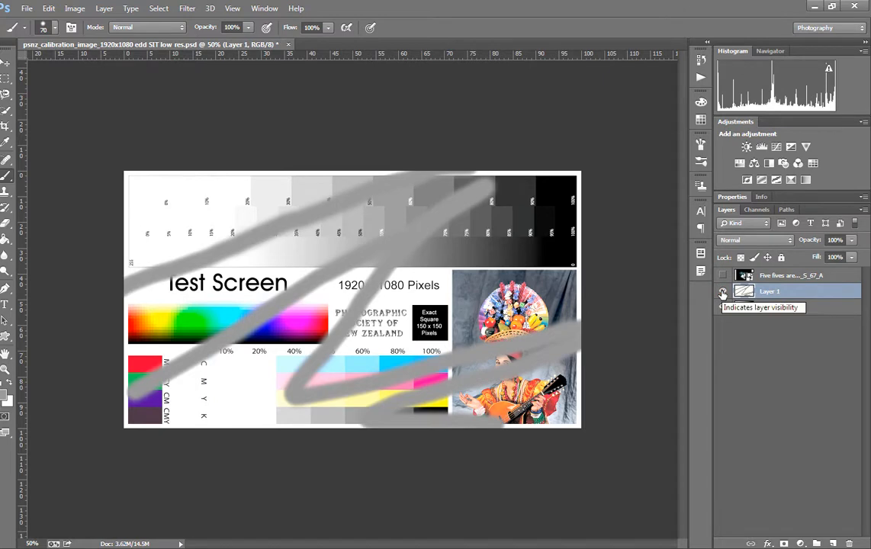
{"action": "left_click", "coordinate": [722, 293]}
{"action": "left_click", "coordinate": [723, 293]}
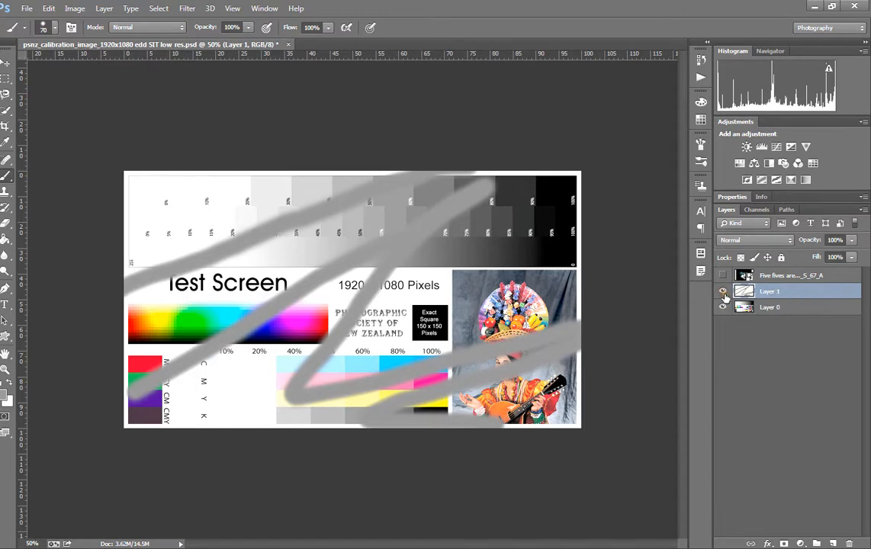
Step: Add a new blank layer and place it between Layer 1 and Layer 0
{"action": "key", "text": "ctrl+shift+alt+n"}
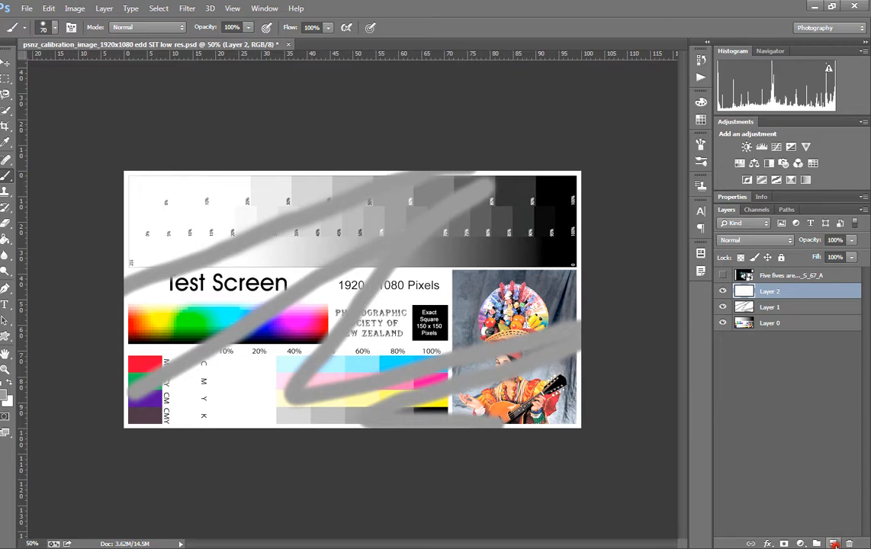
{"action": "mouse_move", "coordinate": [745, 304]}
{"action": "left_mouse_down"}
{"action": "mouse_move", "coordinate": [773, 286]}
{"action": "mouse_move", "coordinate": [743, 288]}
{"action": "left_mouse_up"}
{"action": "left_click", "coordinate": [737, 306]}
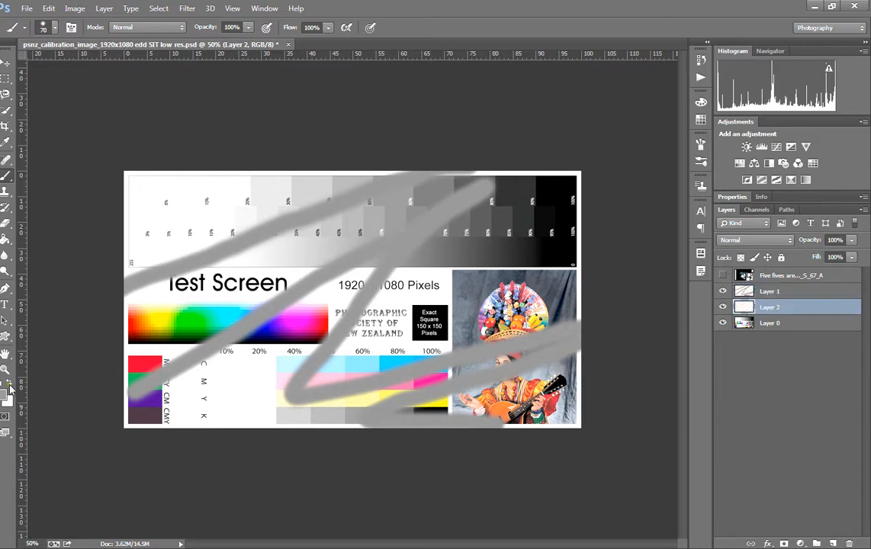
Step: Sample yellow from the image's color spectrum and paint freehand looping strokes across Layer 2 with the 70 px brush
{"action": "left_click", "coordinate": [6, 139]}
{"action": "left_click", "coordinate": [162, 321]}
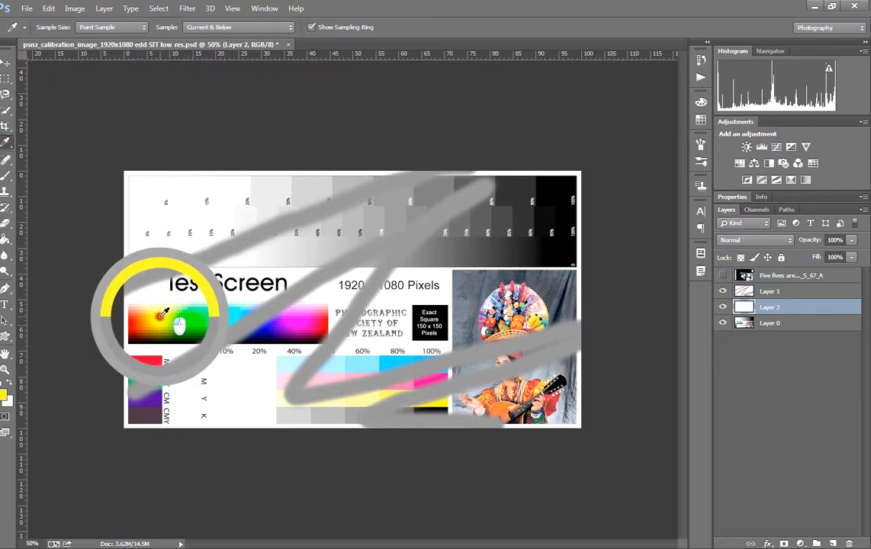
{"action": "left_click", "coordinate": [6, 159]}
{"action": "mouse_move", "coordinate": [125, 213]}
{"action": "left_mouse_down"}
{"action": "mouse_move", "coordinate": [611, 308]}
{"action": "mouse_move", "coordinate": [459, 282]}
{"action": "mouse_move", "coordinate": [323, 303]}
{"action": "mouse_move", "coordinate": [316, 218]}
{"action": "mouse_move", "coordinate": [230, 357]}
{"action": "mouse_move", "coordinate": [424, 243]}
{"action": "mouse_move", "coordinate": [495, 304]}
{"action": "left_mouse_up"}
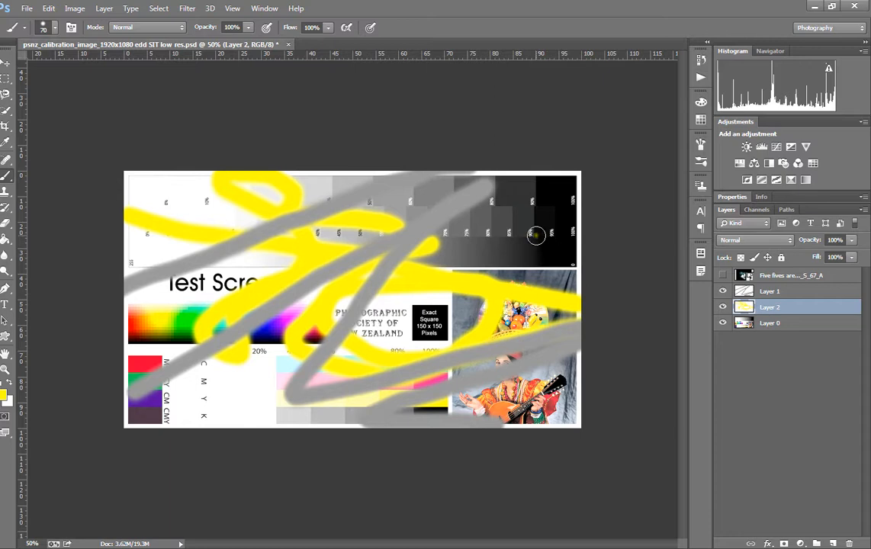
Step: Hide both painted layers, Layer 1 and Layer 2
{"action": "left_click", "coordinate": [723, 291]}
{"action": "left_click", "coordinate": [723, 307]}
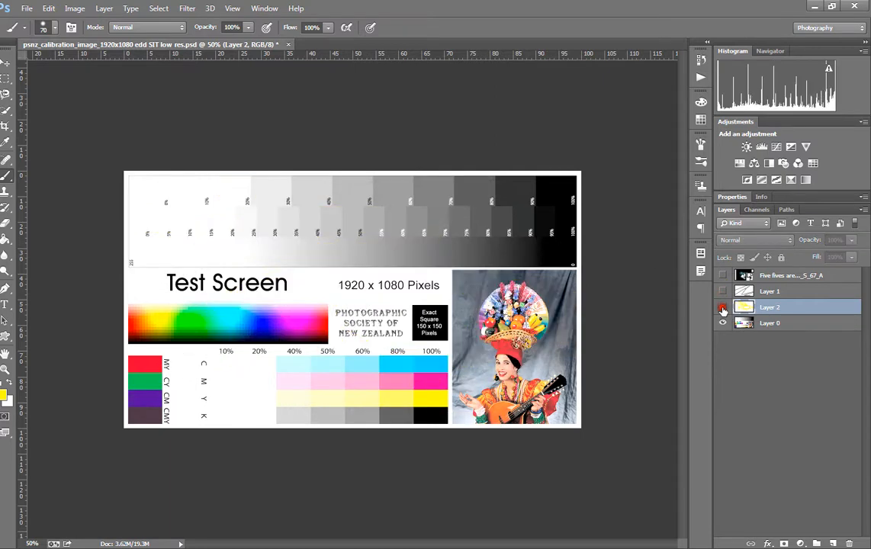
Step: Activate the Clone Stamp and History Brush tools in turn, displaying the tools grouped with each
{"action": "left_click", "coordinate": [6, 193]}
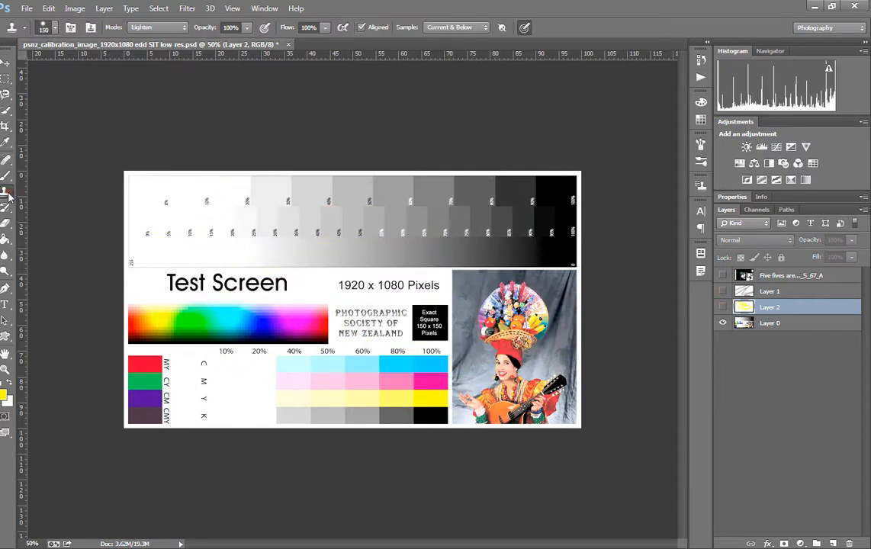
{"action": "right_click", "coordinate": [8, 196]}
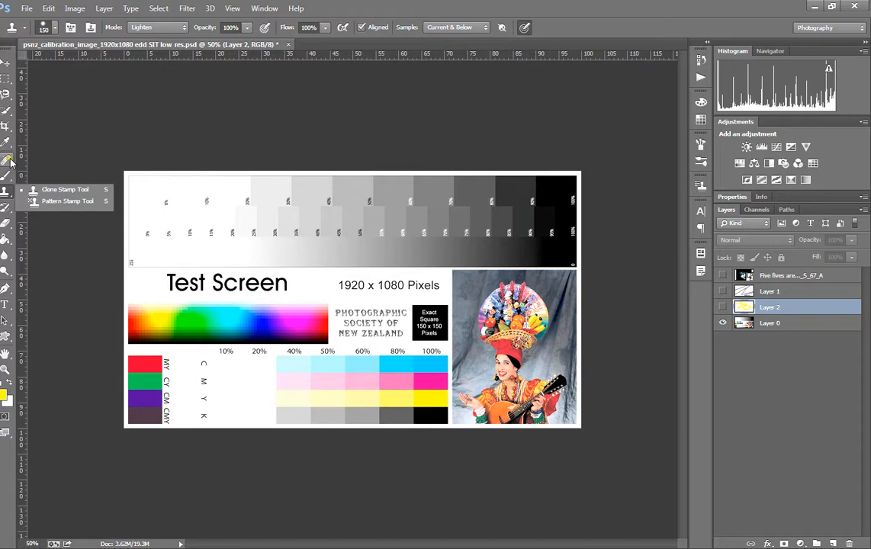
{"action": "left_click", "coordinate": [7, 207]}
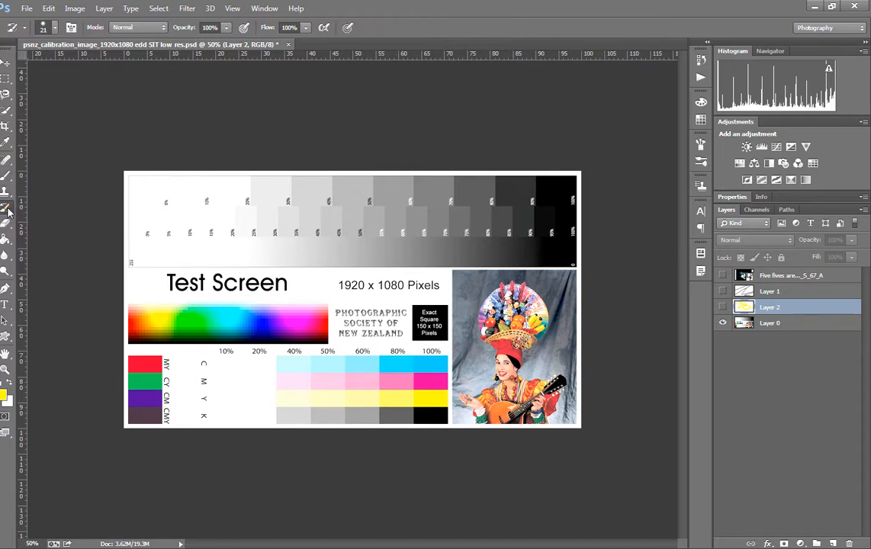
{"action": "left_click", "coordinate": [8, 210]}
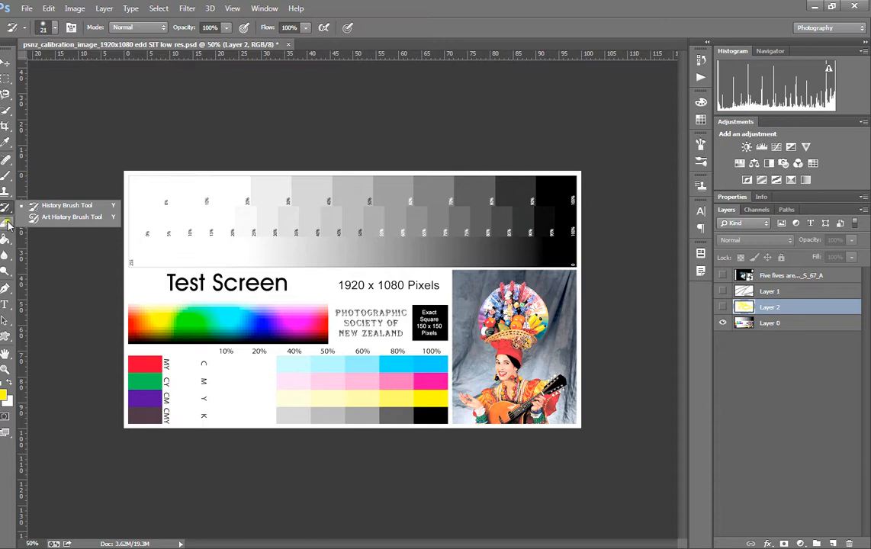
Step: Activate the Eraser Tool, and make Layer 1 visible and selected while Layer 2 stays hidden
{"action": "left_click", "coordinate": [8, 226]}
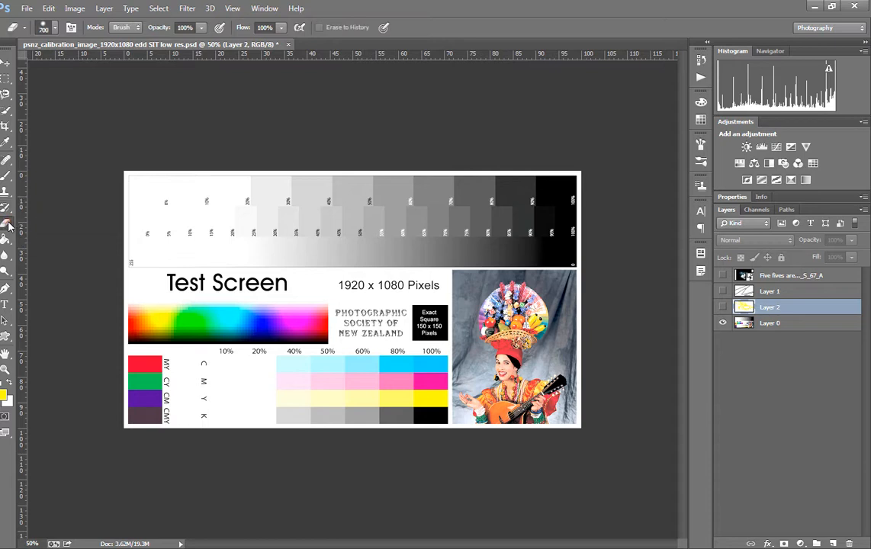
{"action": "left_click", "coordinate": [5, 210]}
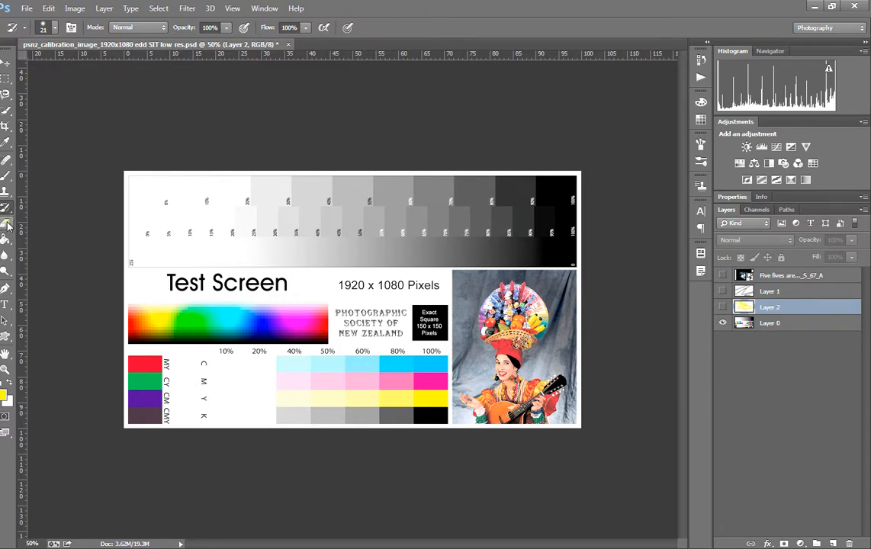
{"action": "left_click", "coordinate": [7, 224]}
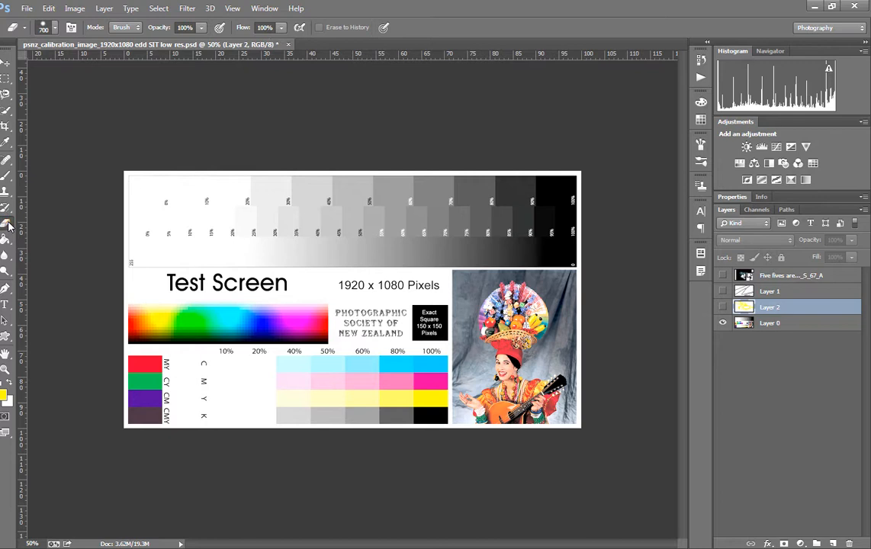
{"action": "left_click", "coordinate": [723, 307]}
{"action": "left_click", "coordinate": [722, 291]}
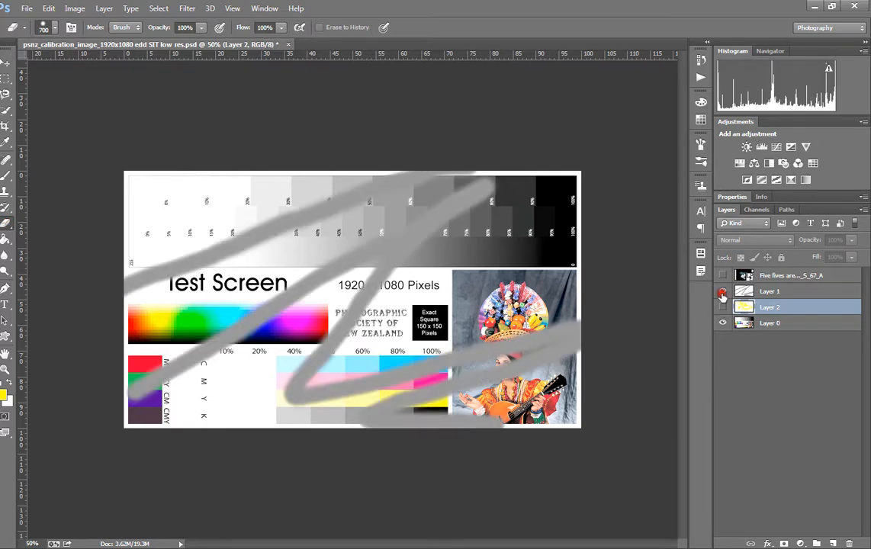
{"action": "left_click", "coordinate": [789, 295]}
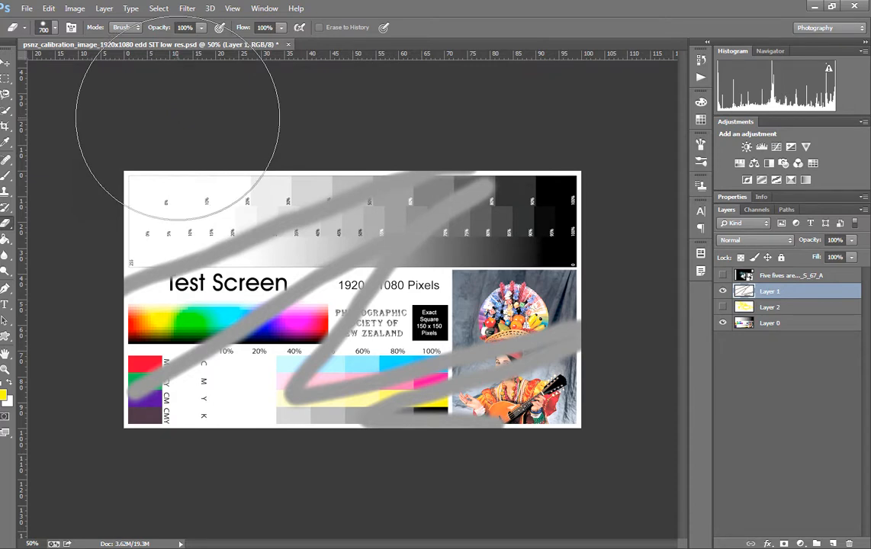
Step: Resize the eraser to 125 px and erase the upper parts of the gray zigzag over the grayscale chart on Layer 1
{"action": "key", "text": "bracketleft"}
{"action": "key", "text": "bracketleft"}
{"action": "key", "text": "bracketleft"}
{"action": "key", "text": "bracketleft"}
{"action": "key", "text": "bracketleft"}
{"action": "key", "text": "bracketleft"}
{"action": "key", "text": "bracketleft"}
{"action": "key", "text": "bracketleft"}
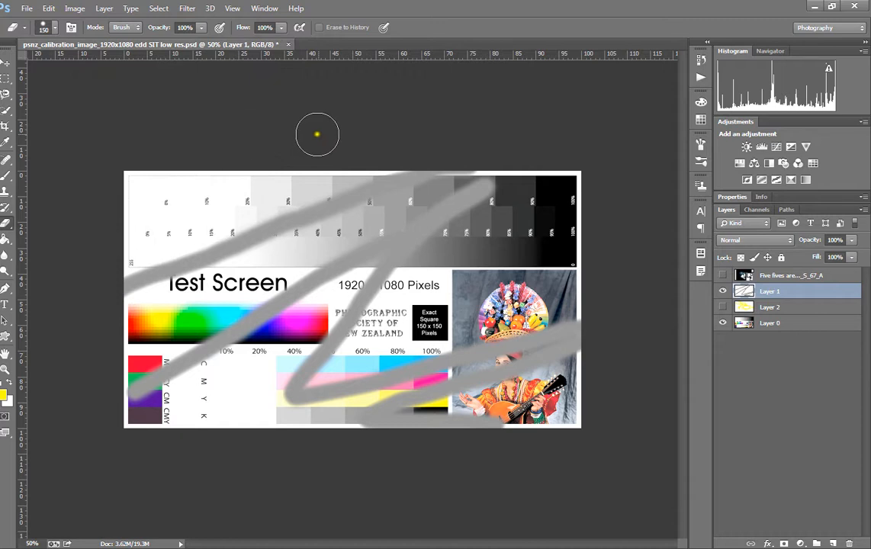
{"action": "key", "text": "bracketleft"}
{"action": "key", "text": "bracketleft"}
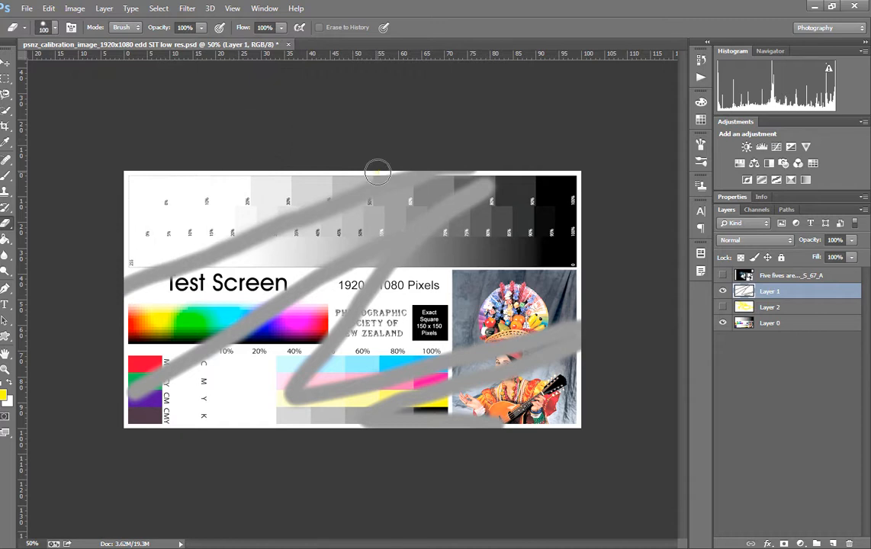
{"action": "key", "text": "bracketright"}
{"action": "key", "text": "bracketright"}
{"action": "mouse_move", "coordinate": [461, 162]}
{"action": "left_mouse_down"}
{"action": "mouse_move", "coordinate": [306, 168]}
{"action": "mouse_move", "coordinate": [564, 161]}
{"action": "mouse_move", "coordinate": [471, 171]}
{"action": "mouse_move", "coordinate": [459, 190]}
{"action": "mouse_move", "coordinate": [489, 189]}
{"action": "mouse_move", "coordinate": [442, 205]}
{"action": "mouse_move", "coordinate": [443, 237]}
{"action": "mouse_move", "coordinate": [472, 204]}
{"action": "mouse_move", "coordinate": [443, 257]}
{"action": "mouse_move", "coordinate": [453, 201]}
{"action": "mouse_move", "coordinate": [427, 226]}
{"action": "mouse_move", "coordinate": [432, 254]}
{"action": "mouse_move", "coordinate": [417, 219]}
{"action": "mouse_move", "coordinate": [433, 265]}
{"action": "mouse_move", "coordinate": [405, 242]}
{"action": "mouse_move", "coordinate": [417, 264]}
{"action": "mouse_move", "coordinate": [394, 246]}
{"action": "mouse_move", "coordinate": [418, 261]}
{"action": "mouse_move", "coordinate": [355, 239]}
{"action": "mouse_move", "coordinate": [409, 286]}
{"action": "mouse_move", "coordinate": [361, 255]}
{"action": "mouse_move", "coordinate": [377, 250]}
{"action": "mouse_move", "coordinate": [359, 257]}
{"action": "mouse_move", "coordinate": [302, 247]}
{"action": "left_mouse_up"}
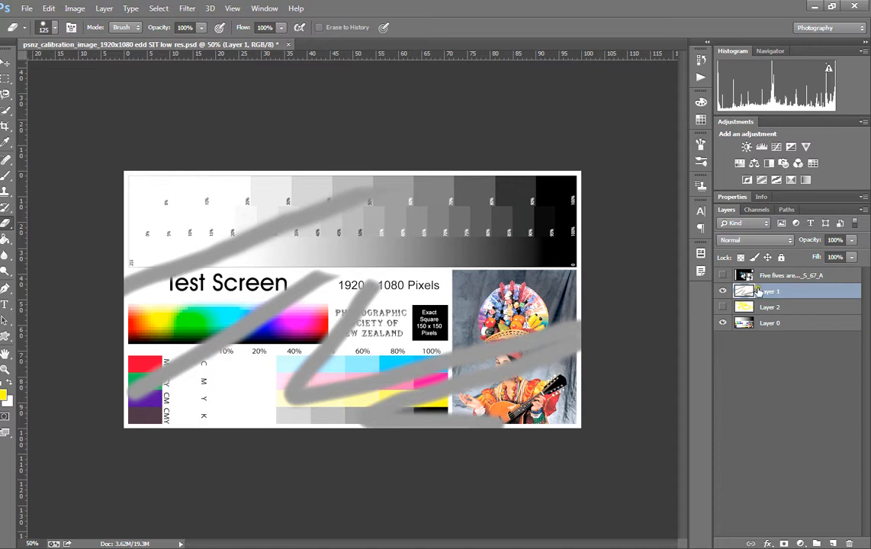
Step: Set the eraser to 114 px with 0% hardness and erase a soft-edged gap in the upper gray stroke
{"action": "left_click", "coordinate": [53, 29]}
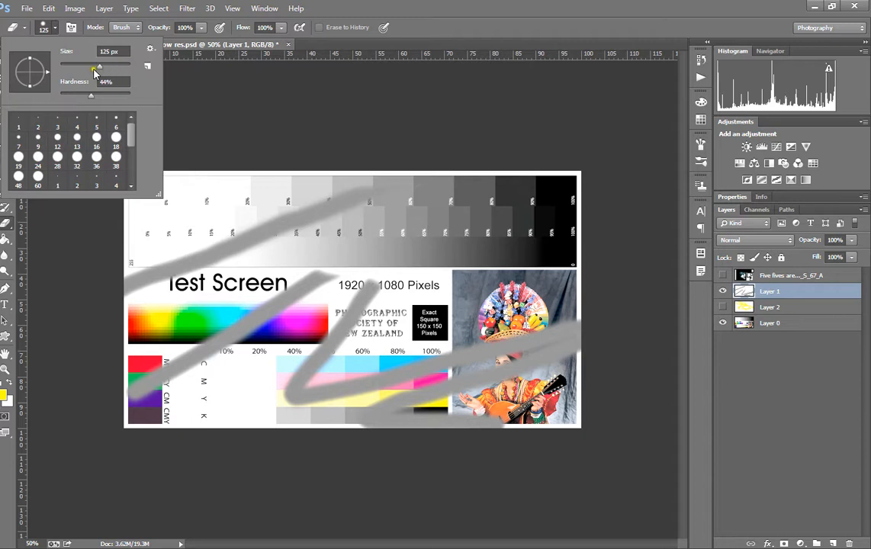
{"action": "mouse_move", "coordinate": [101, 69]}
{"action": "left_mouse_down"}
{"action": "mouse_move", "coordinate": [71, 65]}
{"action": "mouse_move", "coordinate": [103, 69]}
{"action": "mouse_move", "coordinate": [90, 97]}
{"action": "mouse_move", "coordinate": [42, 91]}
{"action": "left_mouse_up"}
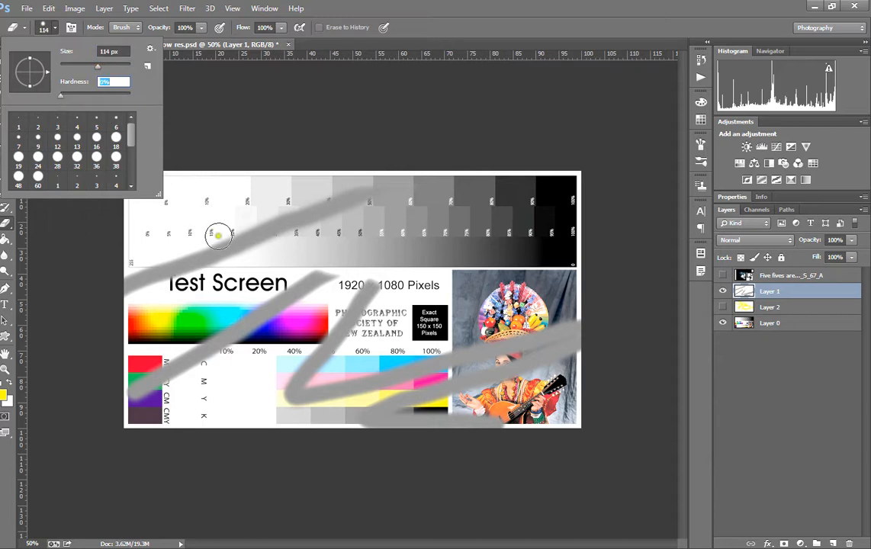
{"action": "left_click", "coordinate": [217, 233]}
{"action": "mouse_move", "coordinate": [287, 251]}
{"action": "left_mouse_down"}
{"action": "mouse_move", "coordinate": [204, 229]}
{"action": "mouse_move", "coordinate": [315, 262]}
{"action": "mouse_move", "coordinate": [214, 242]}
{"action": "left_mouse_up"}
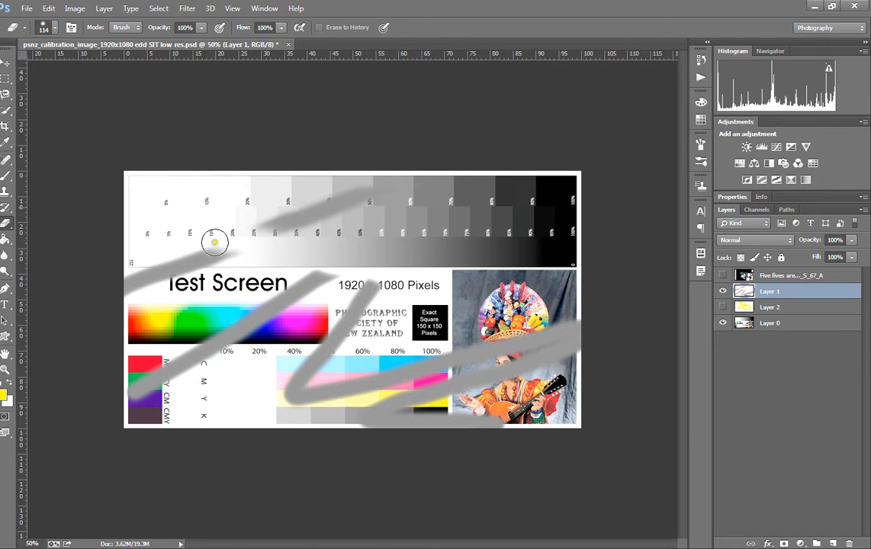
Step: Set the eraser hardness to 100% and erase a hard-edged section of the gray stroke above the Test Screen title
{"action": "left_click", "coordinate": [51, 28]}
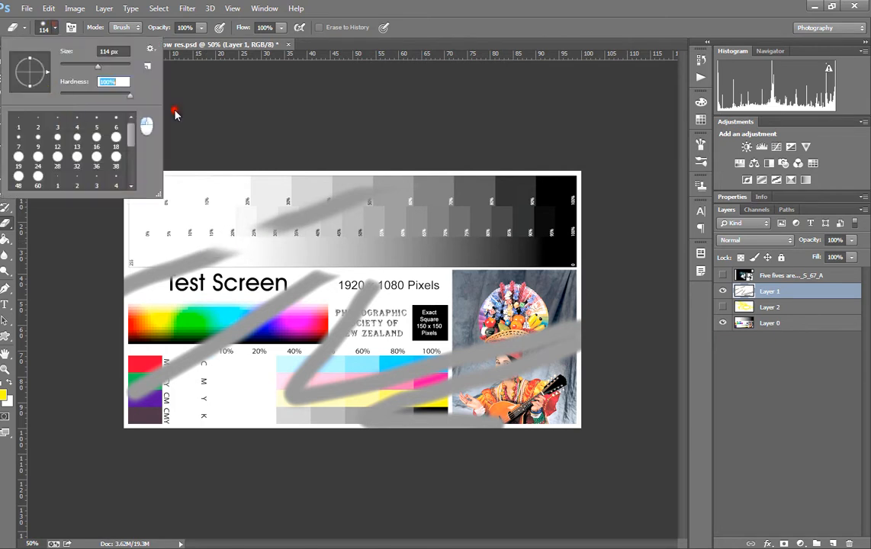
{"action": "left_click", "coordinate": [169, 269]}
{"action": "mouse_move", "coordinate": [170, 269]}
{"action": "left_mouse_down"}
{"action": "mouse_move", "coordinate": [150, 259]}
{"action": "mouse_move", "coordinate": [208, 286]}
{"action": "mouse_move", "coordinate": [149, 259]}
{"action": "mouse_move", "coordinate": [204, 283]}
{"action": "mouse_move", "coordinate": [212, 261]}
{"action": "mouse_move", "coordinate": [162, 258]}
{"action": "mouse_move", "coordinate": [169, 251]}
{"action": "mouse_move", "coordinate": [122, 239]}
{"action": "left_mouse_up"}
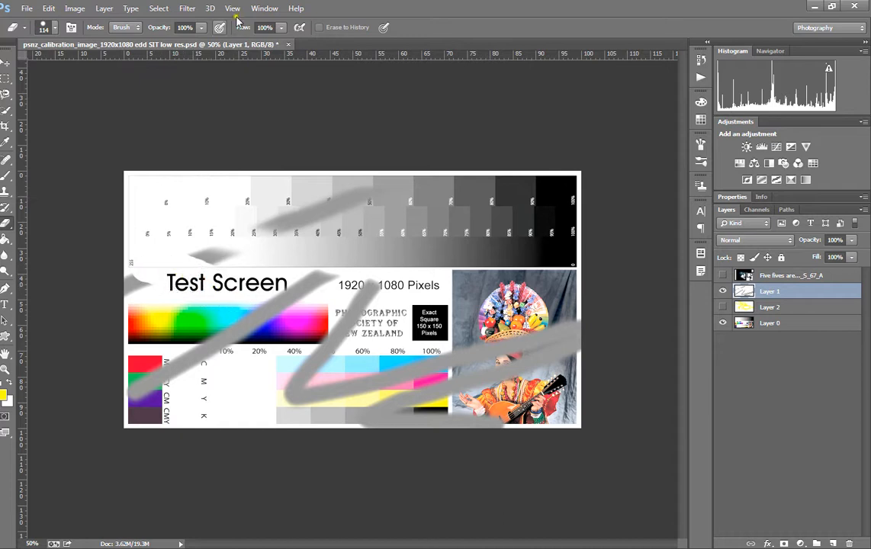
Step: Check the eraser's opacity slider and set its flow to 42%
{"action": "left_click", "coordinate": [200, 28]}
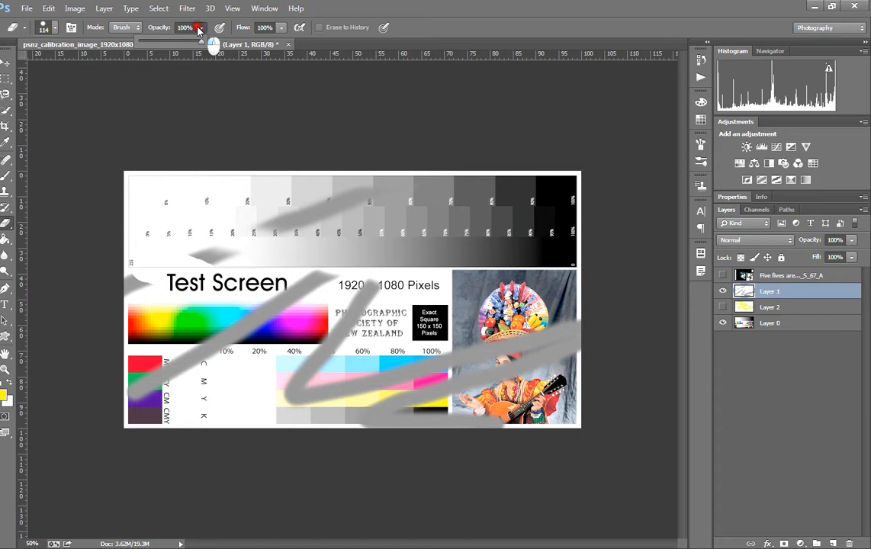
{"action": "left_click", "coordinate": [282, 28]}
{"action": "left_click_drag", "start_coordinate": [254, 42], "coordinate": [246, 44]}
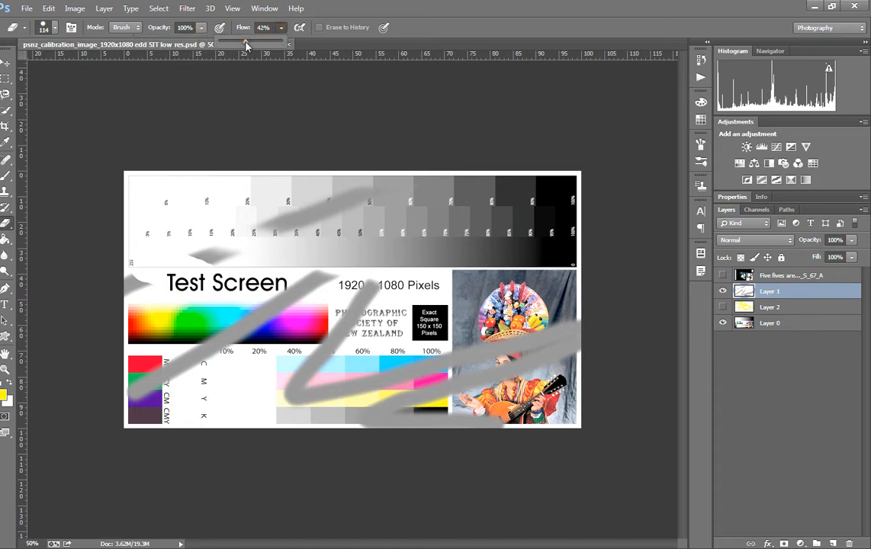
Step: Add a new blank layer at the top of the layer stack and activate the Brush Tool
{"action": "left_click", "coordinate": [794, 279]}
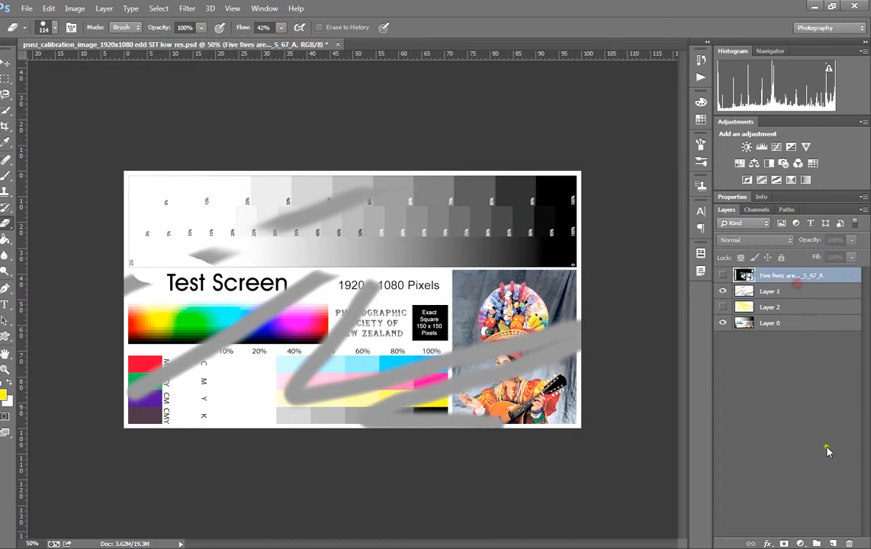
{"action": "left_click", "coordinate": [833, 543]}
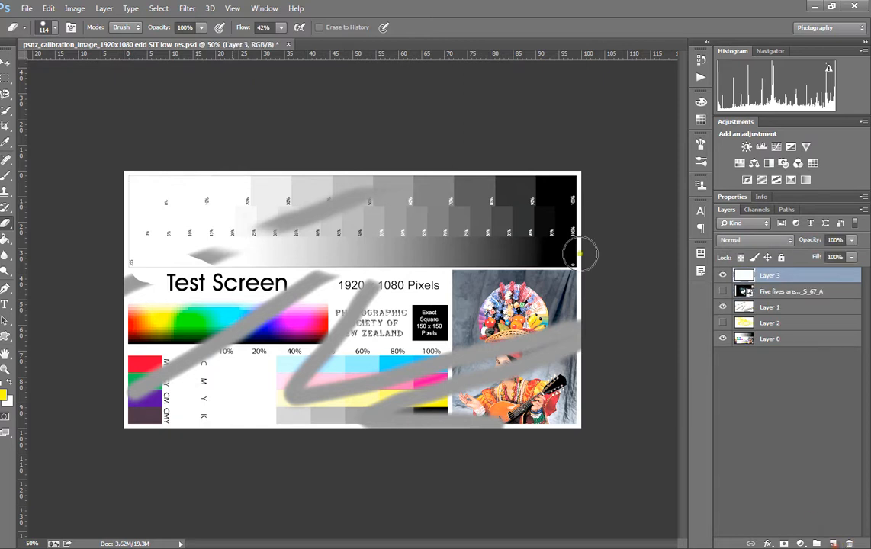
{"action": "left_click", "coordinate": [5, 175]}
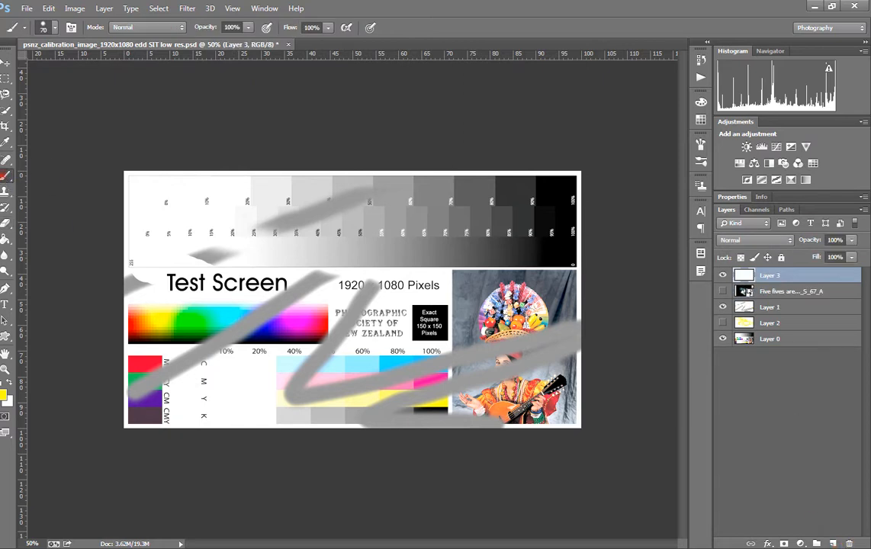
Step: Set the foreground color to bright red and paint a straight horizontal 70 px stroke across the grayscale chart
{"action": "left_click", "coordinate": [3, 395]}
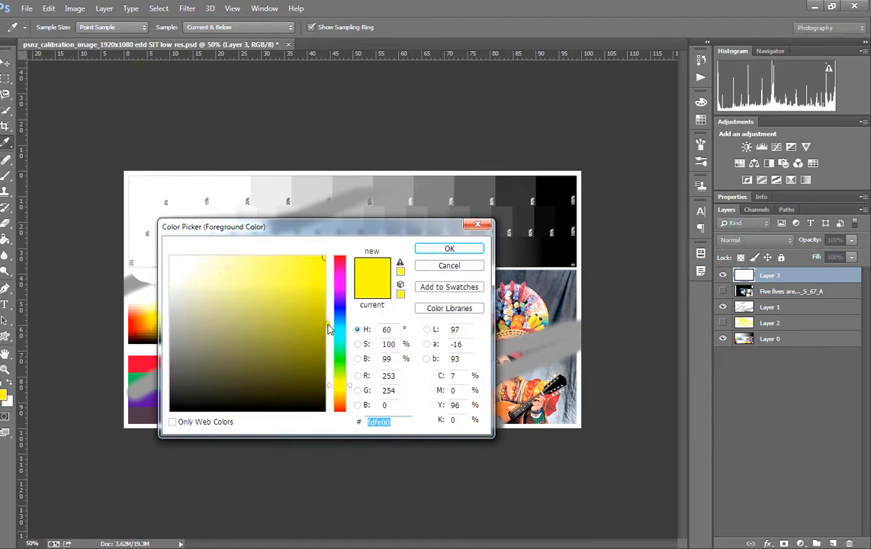
{"action": "left_click_drag", "start_coordinate": [328, 329], "coordinate": [303, 237]}
{"action": "left_click", "coordinate": [449, 249]}
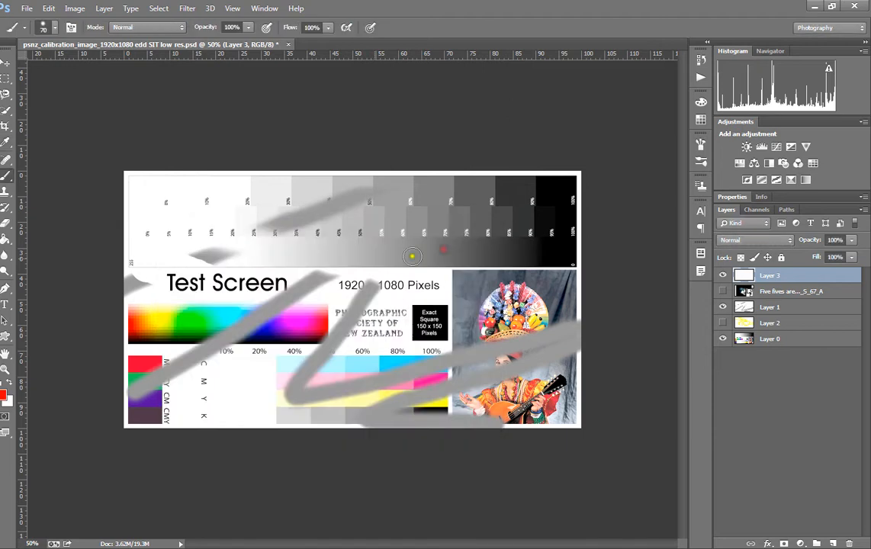
{"action": "left_click_drag", "start_coordinate": [197, 233], "coordinate": [473, 233]}
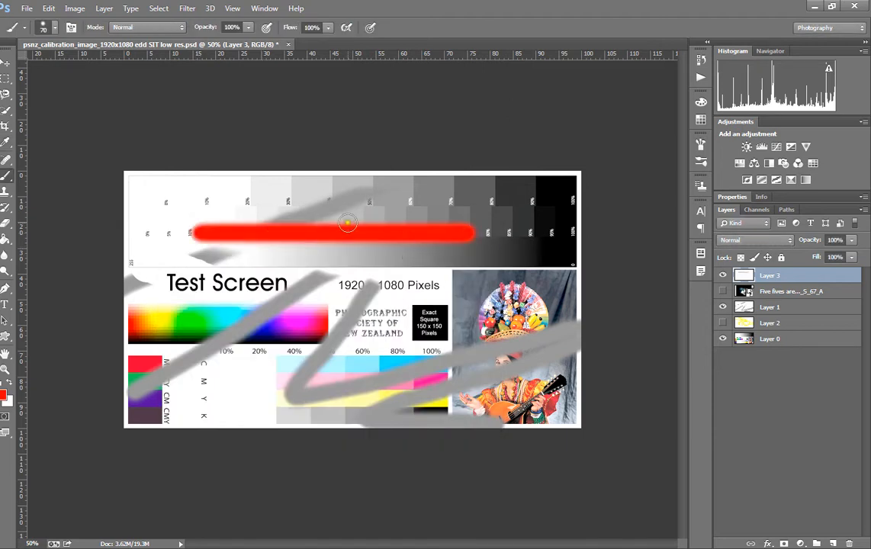
Step: Set the brush hardness to 0% and paint a second horizontal red stroke just below the first one
{"action": "left_click", "coordinate": [52, 29]}
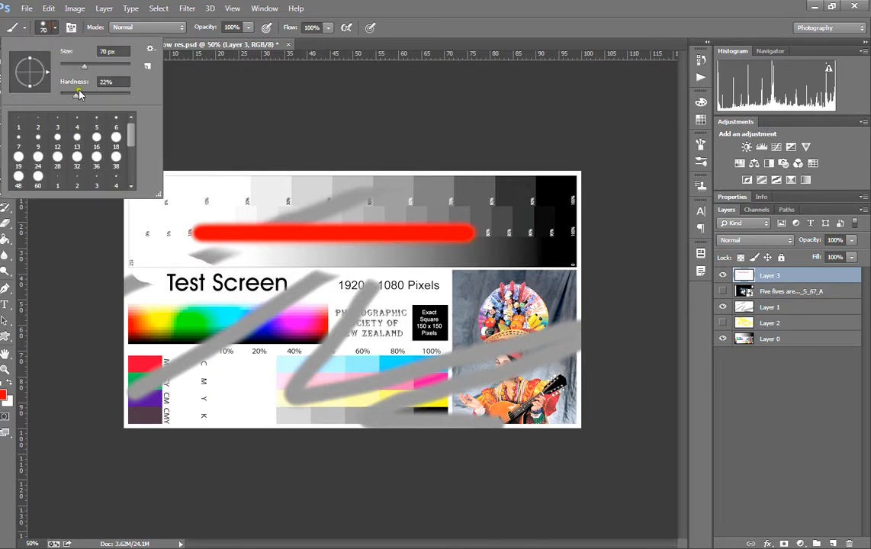
{"action": "left_click_drag", "start_coordinate": [76, 98], "coordinate": [61, 97]}
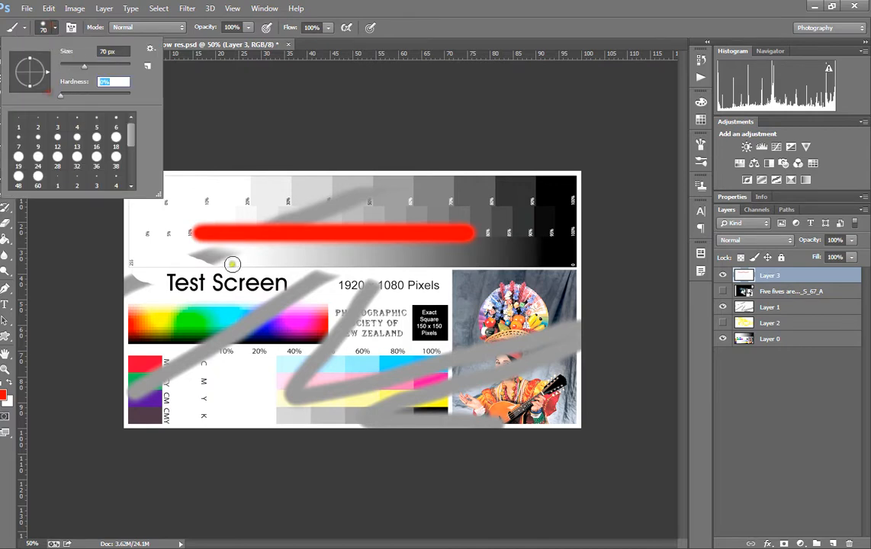
{"action": "left_click_drag", "start_coordinate": [188, 268], "coordinate": [484, 267]}
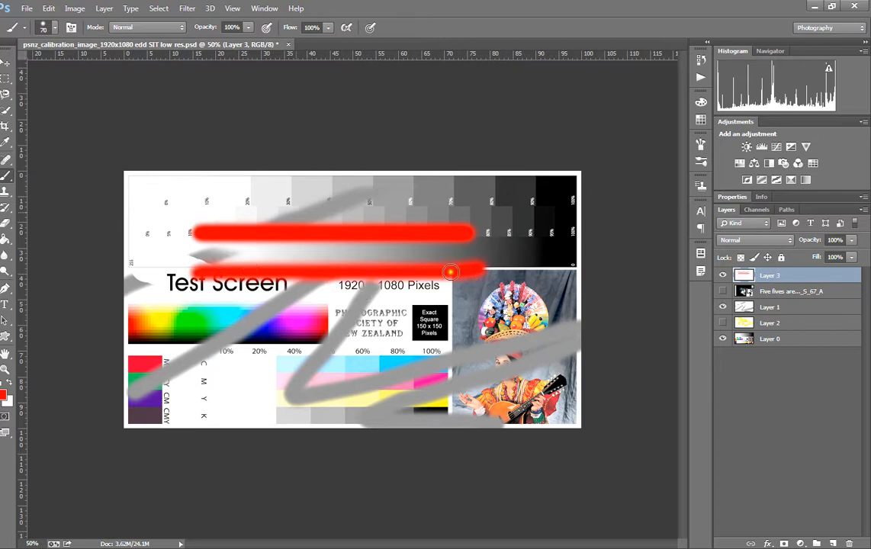
Step: Raise the brush hardness to its maximum and paint a third red stroke across the image below the second one
{"action": "left_click", "coordinate": [47, 26]}
{"action": "left_click_drag", "start_coordinate": [61, 95], "coordinate": [138, 101]}
{"action": "left_click_drag", "start_coordinate": [205, 304], "coordinate": [489, 316]}
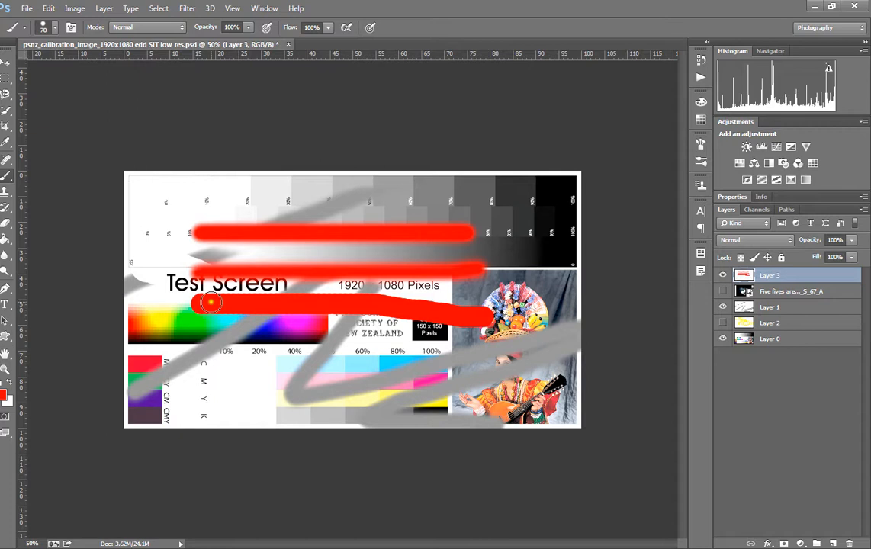
Step: Set the brush flow to 38% and paint a red stroke out and back across the lower color charts
{"action": "left_click", "coordinate": [325, 29]}
{"action": "left_click_drag", "start_coordinate": [291, 46], "coordinate": [276, 46]}
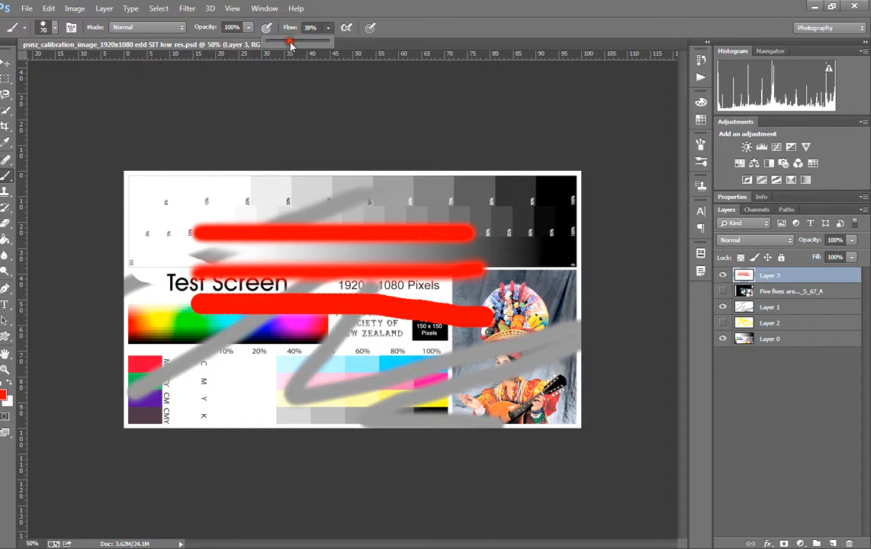
{"action": "mouse_move", "coordinate": [206, 363]}
{"action": "left_mouse_down"}
{"action": "mouse_move", "coordinate": [347, 359]}
{"action": "mouse_move", "coordinate": [466, 374]}
{"action": "mouse_move", "coordinate": [345, 393]}
{"action": "mouse_move", "coordinate": [219, 393]}
{"action": "left_mouse_up"}
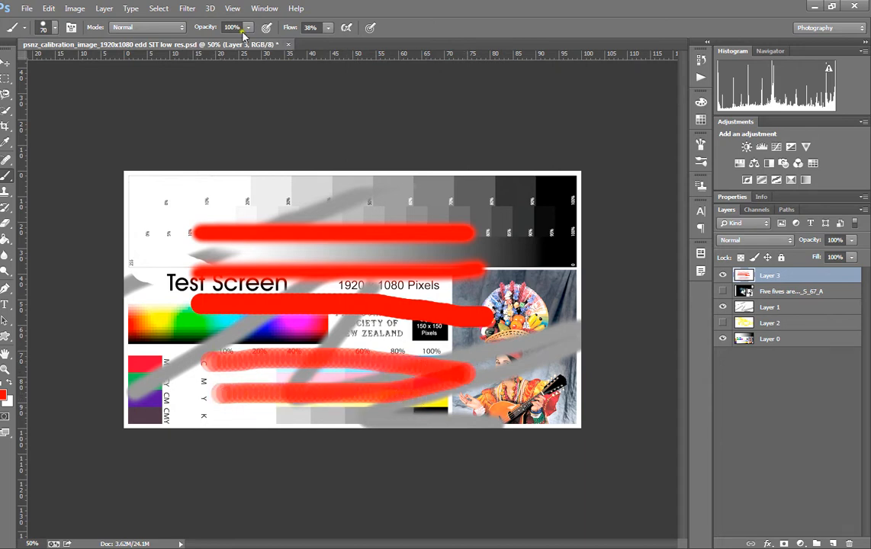
Step: Restore the flow to 100%, set the brush opacity to 35%, and paint a translucent red stroke across the upper grayscale chart
{"action": "left_click", "coordinate": [328, 28]}
{"action": "left_click_drag", "start_coordinate": [293, 39], "coordinate": [334, 47]}
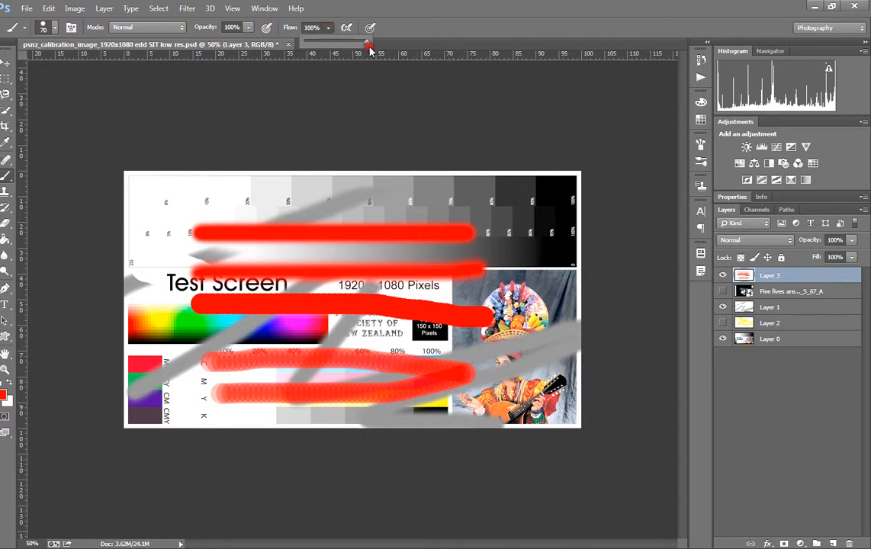
{"action": "left_click", "coordinate": [249, 27]}
{"action": "left_click_drag", "start_coordinate": [249, 39], "coordinate": [205, 49]}
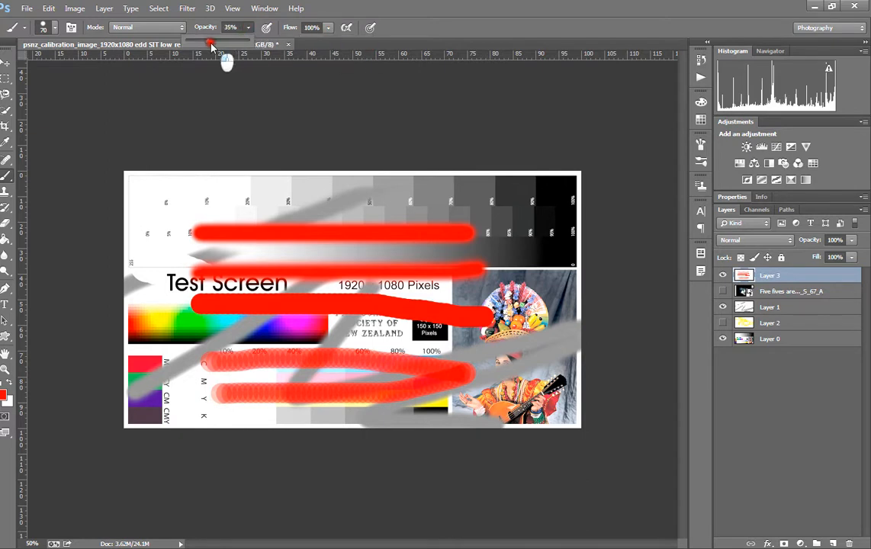
{"action": "left_click", "coordinate": [191, 192]}
{"action": "mouse_move", "coordinate": [229, 193]}
{"action": "left_mouse_down"}
{"action": "mouse_move", "coordinate": [451, 210]}
{"action": "mouse_move", "coordinate": [493, 207]}
{"action": "mouse_move", "coordinate": [500, 198]}
{"action": "mouse_move", "coordinate": [359, 182]}
{"action": "mouse_move", "coordinate": [200, 184]}
{"action": "left_mouse_up"}
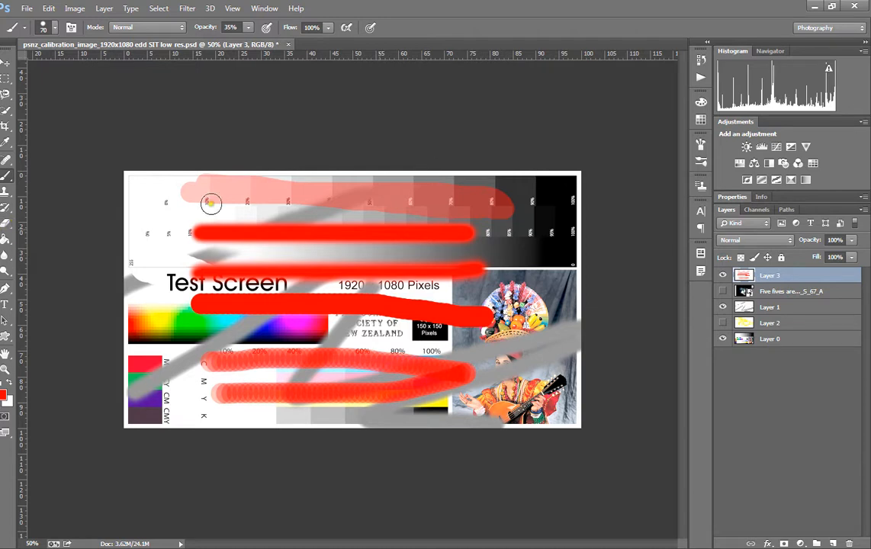
Step: Activate the Paint Bucket Tool and add a new blank layer above the red strokes layer
{"action": "left_click", "coordinate": [7, 241]}
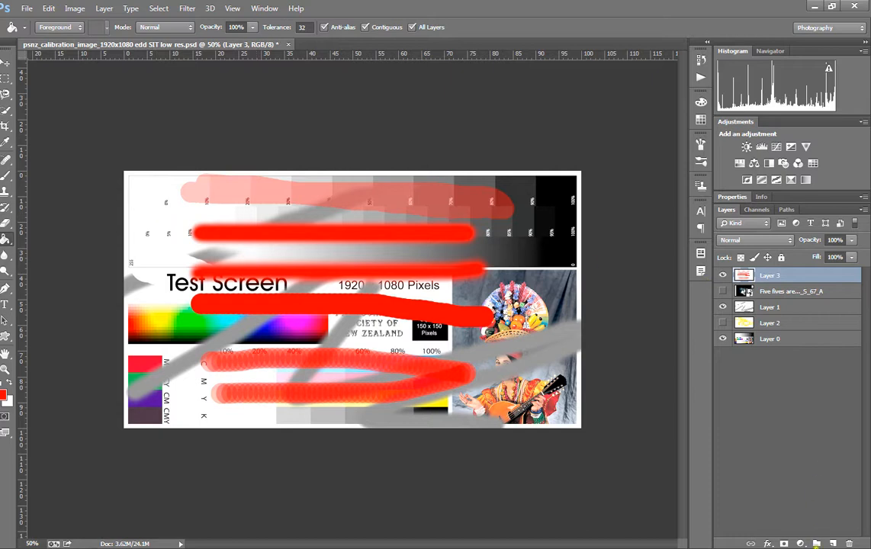
{"action": "key", "text": "ctrl+shift+alt+n"}
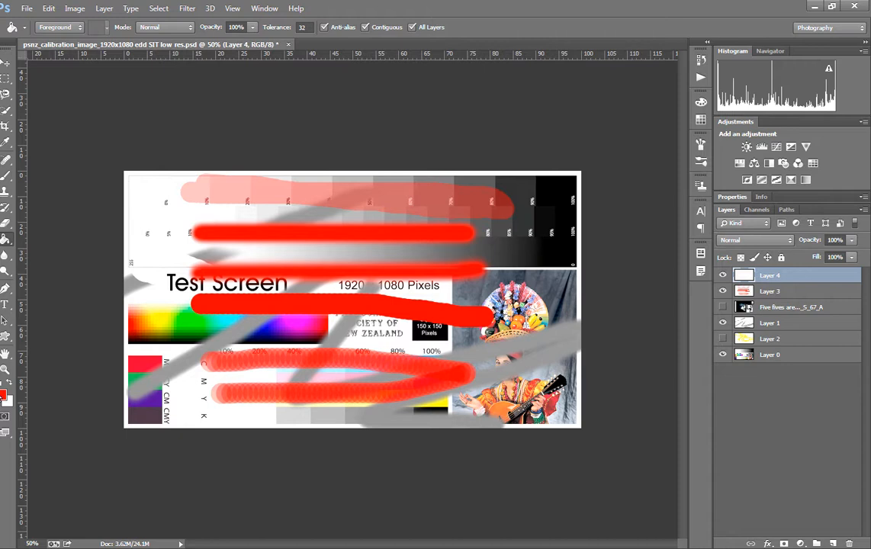
Step: Set the foreground color to pure blue (0000ff)
{"action": "left_click", "coordinate": [4, 394]}
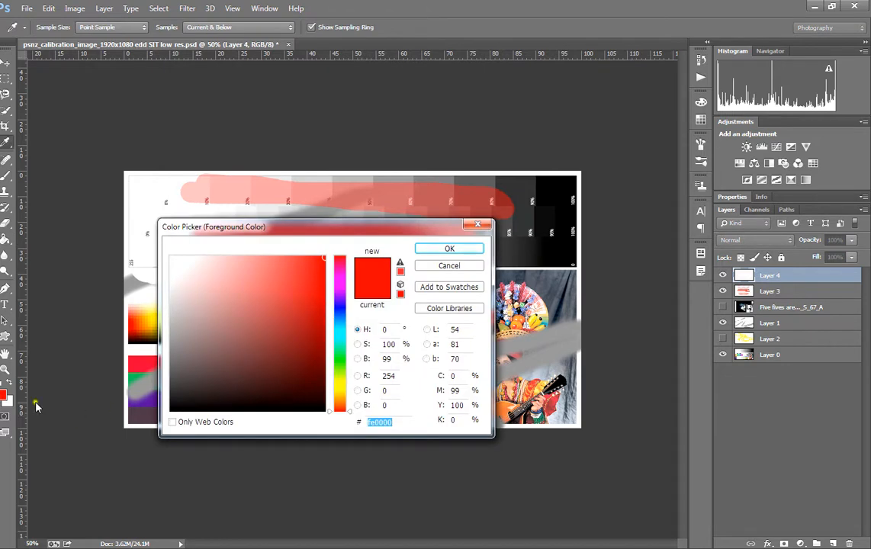
{"action": "left_click", "coordinate": [435, 268]}
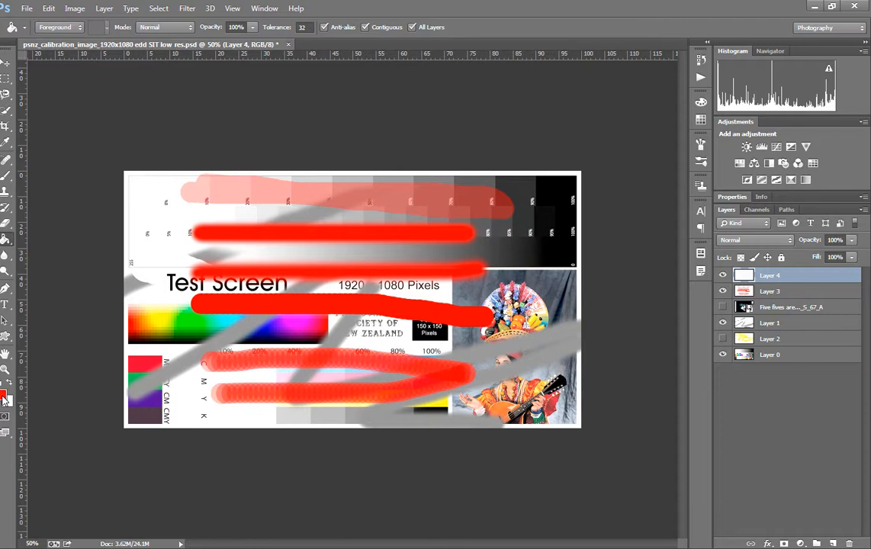
{"action": "left_click", "coordinate": [3, 395]}
{"action": "left_click_drag", "start_coordinate": [339, 320], "coordinate": [353, 308]}
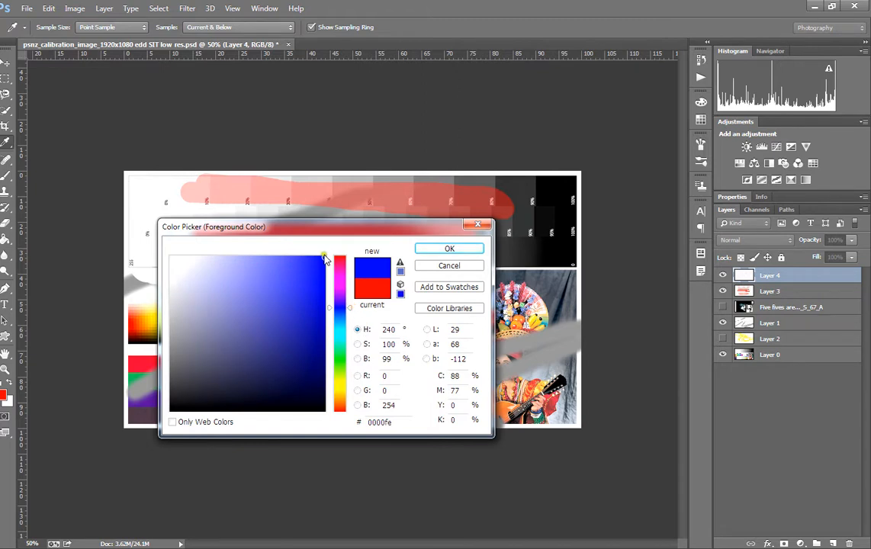
{"action": "mouse_move", "coordinate": [304, 263]}
{"action": "left_mouse_down"}
{"action": "mouse_move", "coordinate": [313, 290]}
{"action": "mouse_move", "coordinate": [237, 311]}
{"action": "mouse_move", "coordinate": [340, 249]}
{"action": "mouse_move", "coordinate": [311, 265]}
{"action": "mouse_move", "coordinate": [317, 283]}
{"action": "mouse_move", "coordinate": [328, 254]}
{"action": "mouse_move", "coordinate": [323, 286]}
{"action": "mouse_move", "coordinate": [174, 263]}
{"action": "mouse_move", "coordinate": [229, 257]}
{"action": "mouse_move", "coordinate": [179, 253]}
{"action": "mouse_move", "coordinate": [184, 313]}
{"action": "mouse_move", "coordinate": [273, 446]}
{"action": "mouse_move", "coordinate": [333, 430]}
{"action": "mouse_move", "coordinate": [326, 275]}
{"action": "mouse_move", "coordinate": [310, 271]}
{"action": "mouse_move", "coordinate": [265, 317]}
{"action": "mouse_move", "coordinate": [212, 343]}
{"action": "mouse_move", "coordinate": [237, 323]}
{"action": "left_mouse_up"}
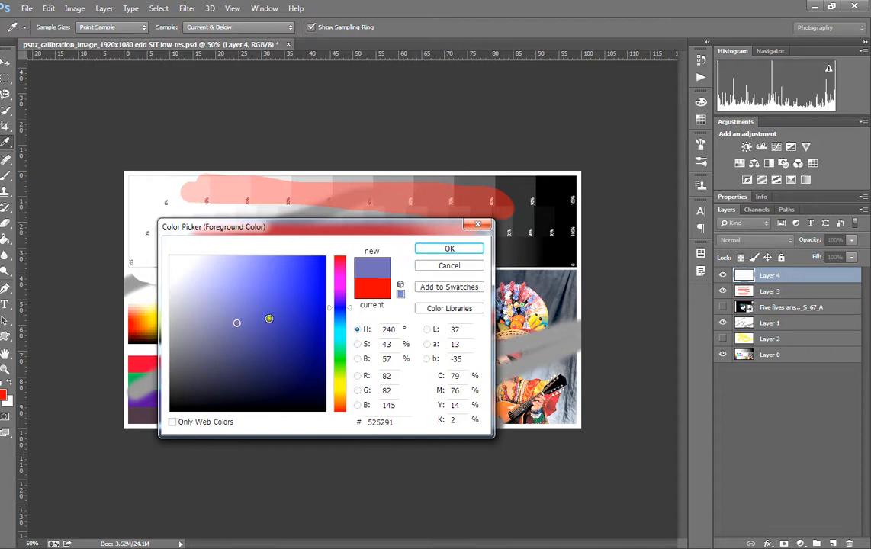
{"action": "mouse_move", "coordinate": [238, 322]}
{"action": "left_mouse_down"}
{"action": "mouse_move", "coordinate": [226, 299]}
{"action": "mouse_move", "coordinate": [228, 236]}
{"action": "mouse_move", "coordinate": [252, 229]}
{"action": "mouse_move", "coordinate": [321, 243]}
{"action": "left_mouse_up"}
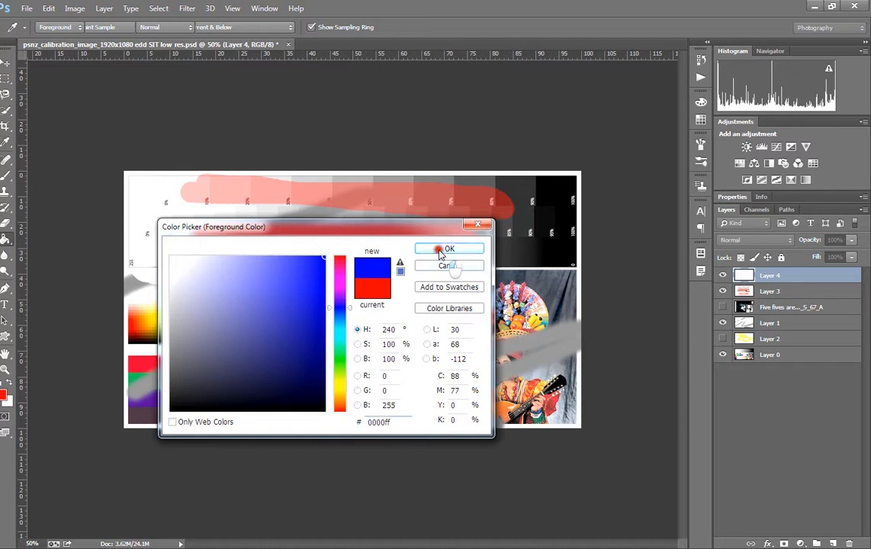
{"action": "left_click", "coordinate": [447, 250]}
Step: Fill parts of the gray gradient bar and the white end of the grayscale chart with blue, using All Layers and tolerance 32
{"action": "left_click_drag", "start_coordinate": [307, 254], "coordinate": [360, 261]}
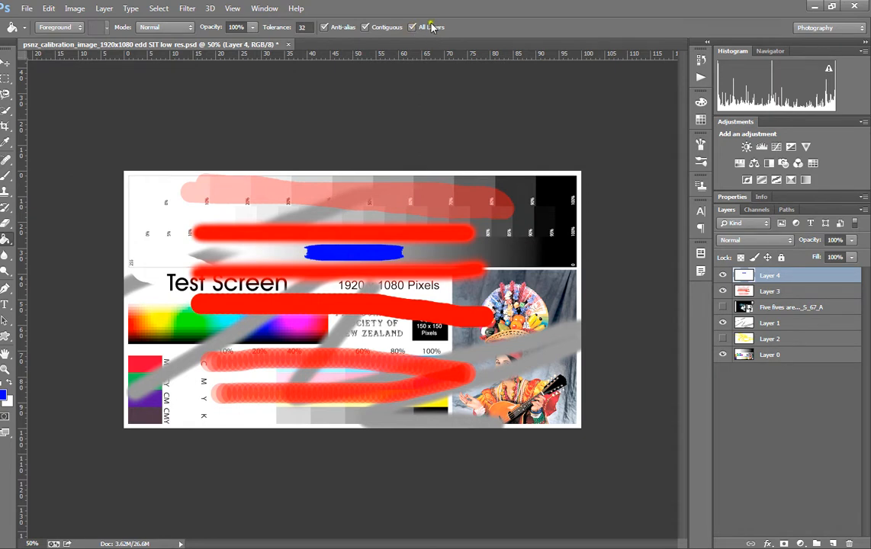
{"action": "left_click", "coordinate": [238, 254]}
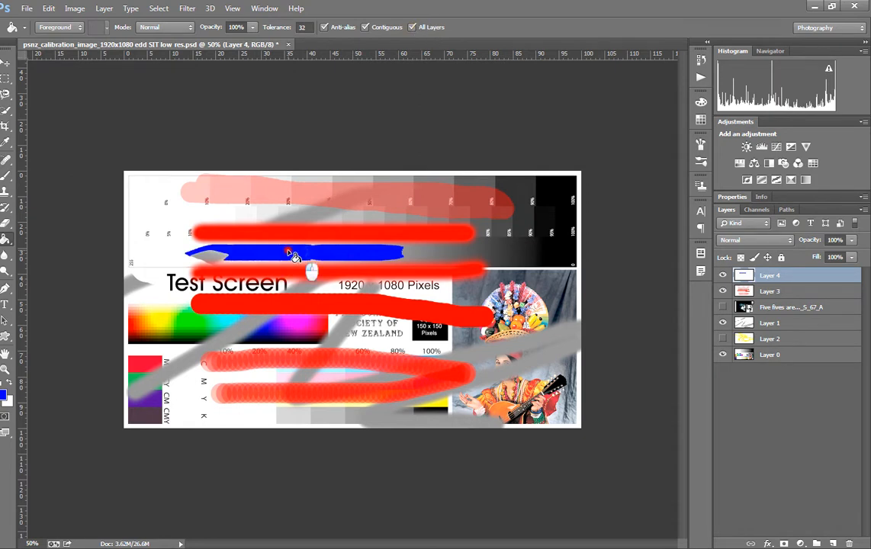
{"action": "left_click", "coordinate": [163, 219]}
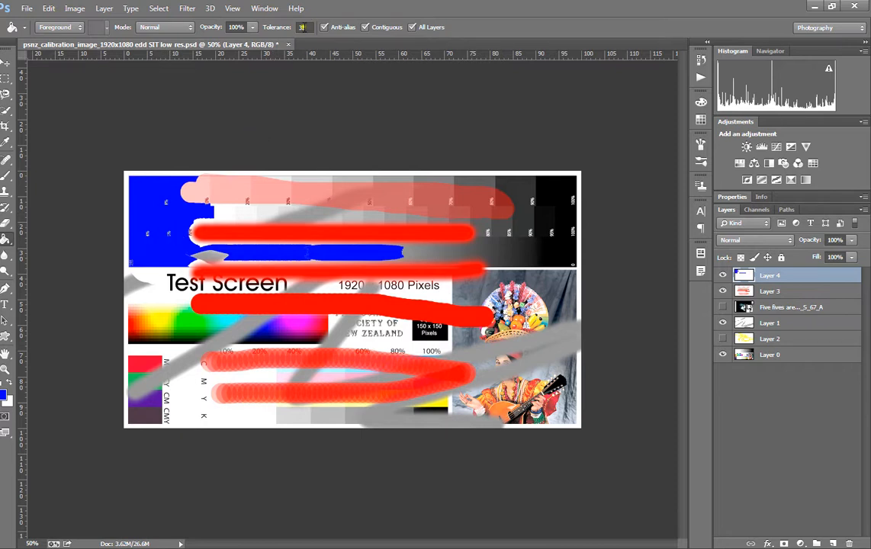
Step: Turn off All Layers and flood the rest of the active layer with blue
{"action": "left_click", "coordinate": [413, 27]}
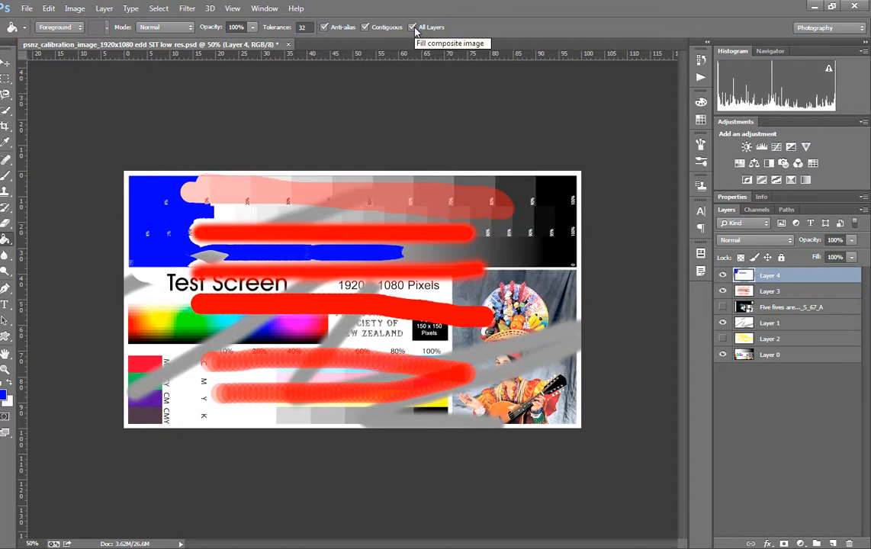
{"action": "left_click", "coordinate": [319, 216]}
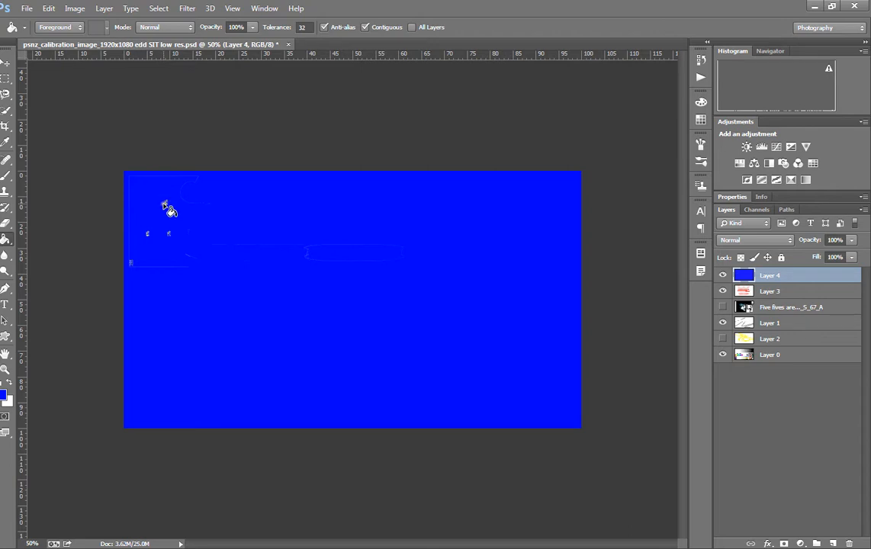
Step: Refill the leftover marks in blue with tolerance 100 and again with 255, and check the result by toggling the layer's visibility
{"action": "left_click", "coordinate": [303, 28]}
{"action": "type", "text": "100"}
{"action": "left_click", "coordinate": [171, 233]}
{"action": "left_click", "coordinate": [310, 29]}
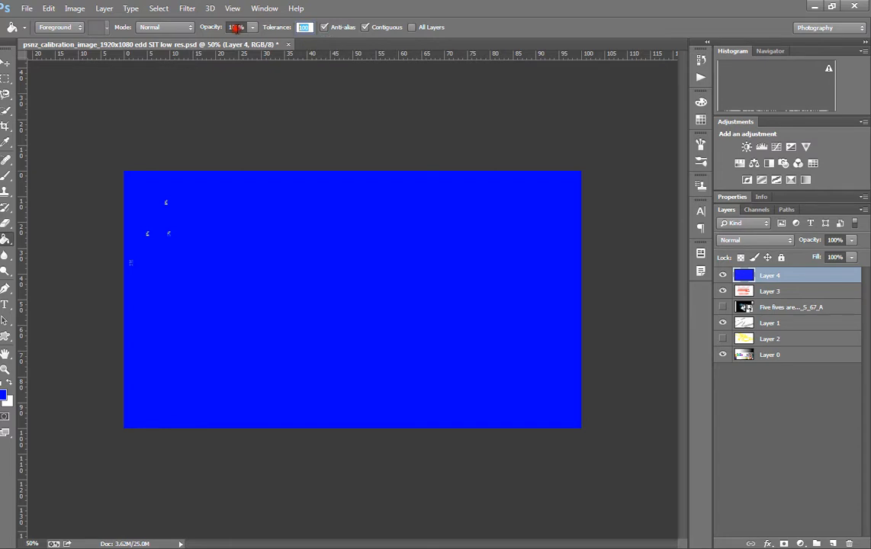
{"action": "type", "text": "255"}
{"action": "mouse_move", "coordinate": [164, 197]}
{"action": "left_mouse_down"}
{"action": "mouse_move", "coordinate": [215, 255]}
{"action": "mouse_move", "coordinate": [154, 198]}
{"action": "mouse_move", "coordinate": [171, 205]}
{"action": "left_mouse_up"}
{"action": "left_click", "coordinate": [723, 275]}
{"action": "left_click", "coordinate": [722, 276]}
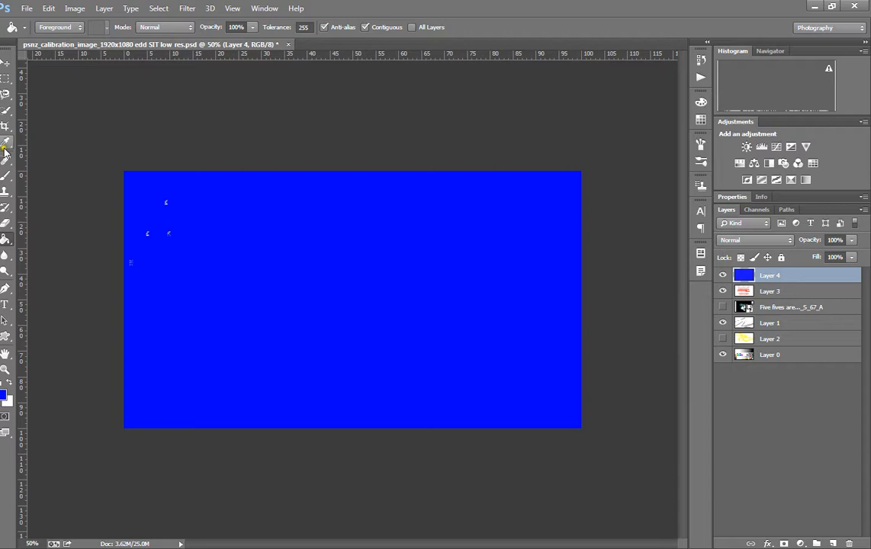
Step: Paint over the remaining marks in blue with the Brush Tool, raising its opacity to the maximum
{"action": "left_click", "coordinate": [6, 175]}
{"action": "left_click", "coordinate": [166, 191]}
{"action": "mouse_move", "coordinate": [167, 190]}
{"action": "left_mouse_down"}
{"action": "mouse_move", "coordinate": [170, 242]}
{"action": "mouse_move", "coordinate": [171, 182]}
{"action": "mouse_move", "coordinate": [174, 212]}
{"action": "left_mouse_up"}
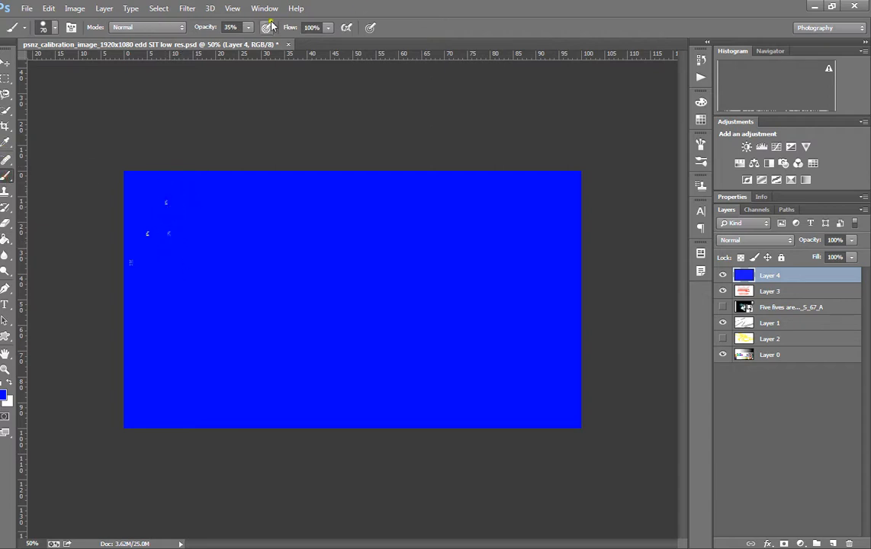
{"action": "mouse_move", "coordinate": [248, 27]}
{"action": "left_mouse_down"}
{"action": "mouse_move", "coordinate": [252, 39]}
{"action": "mouse_move", "coordinate": [360, 59]}
{"action": "left_mouse_up"}
{"action": "mouse_move", "coordinate": [137, 262]}
{"action": "left_mouse_down"}
{"action": "mouse_move", "coordinate": [107, 275]}
{"action": "mouse_move", "coordinate": [185, 236]}
{"action": "mouse_move", "coordinate": [171, 179]}
{"action": "mouse_move", "coordinate": [257, 184]}
{"action": "mouse_move", "coordinate": [487, 408]}
{"action": "mouse_move", "coordinate": [545, 410]}
{"action": "mouse_move", "coordinate": [564, 389]}
{"action": "mouse_move", "coordinate": [558, 436]}
{"action": "left_mouse_up"}
Step: Add a new layer, hide the blue layer below it, and draw a short horizontal foreground-to-transparent gradient with the Gradient Tool
{"action": "left_click", "coordinate": [6, 240]}
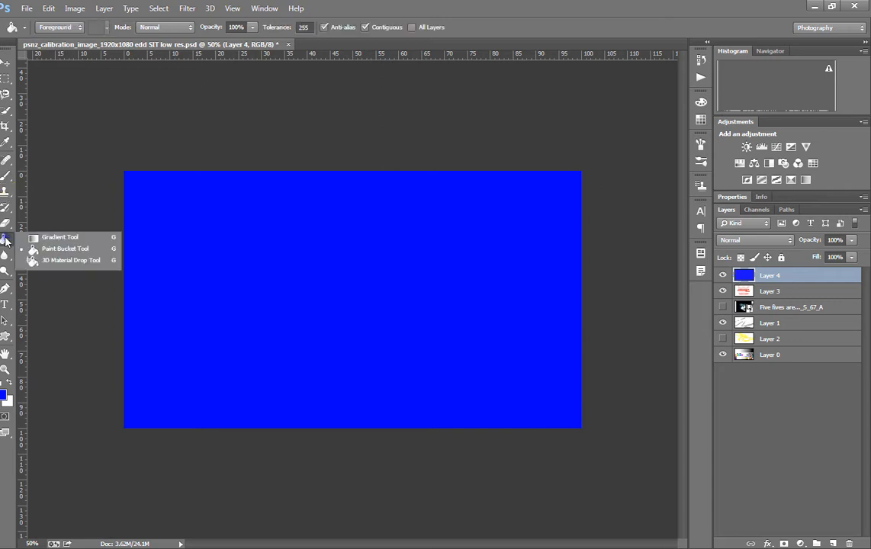
{"action": "left_click", "coordinate": [39, 237]}
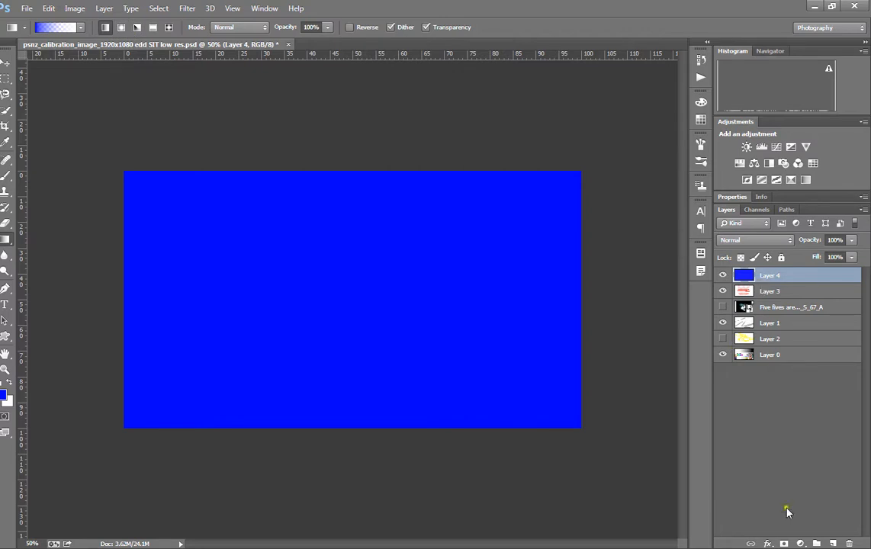
{"action": "left_click", "coordinate": [834, 544]}
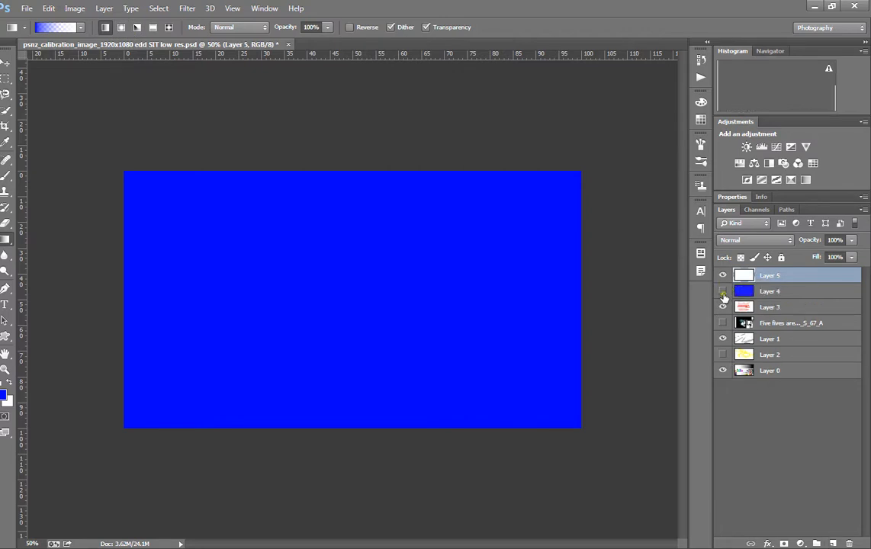
{"action": "left_click", "coordinate": [722, 293]}
{"action": "left_click_drag", "start_coordinate": [238, 274], "coordinate": [316, 275]}
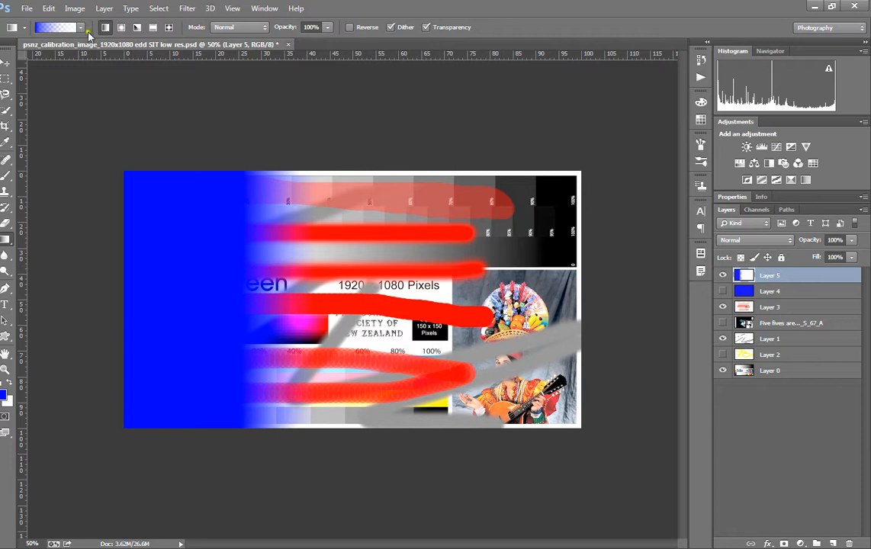
Step: Choose the blue-red-yellow gradient preset and draw it horizontally across the middle of the image
{"action": "key", "text": "i"}
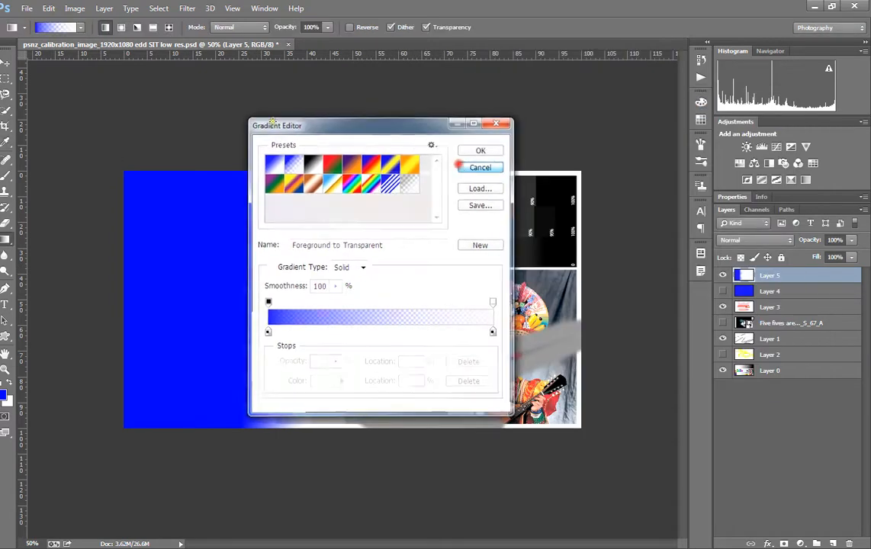
{"action": "left_click", "coordinate": [473, 167]}
{"action": "left_click", "coordinate": [81, 28]}
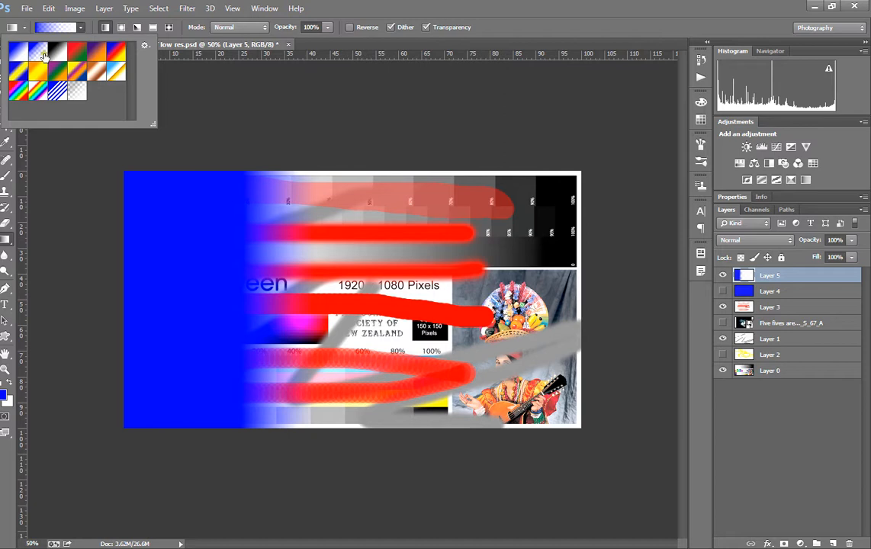
{"action": "left_click", "coordinate": [116, 54]}
{"action": "left_click", "coordinate": [226, 273]}
{"action": "left_click_drag", "start_coordinate": [213, 276], "coordinate": [469, 278]}
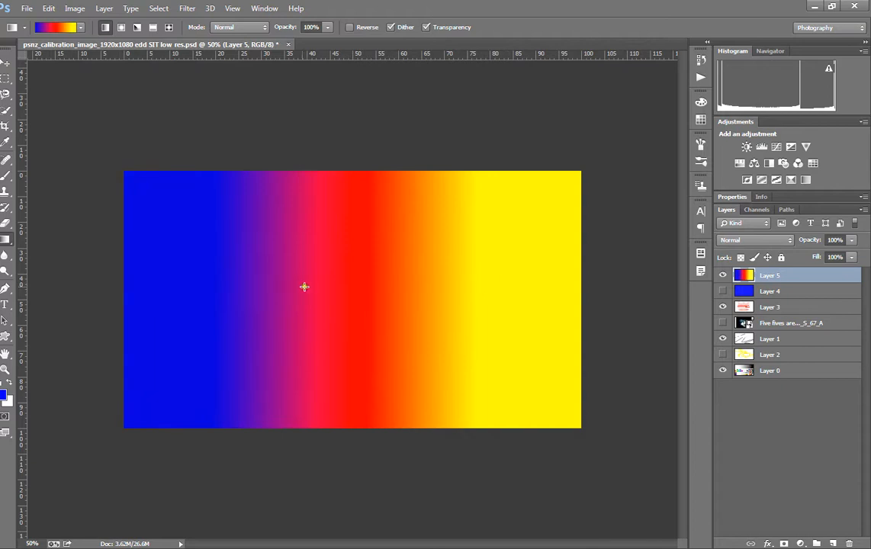
Step: Redraw the gradient at several lengths and angles, from short diagonals to a long vertical one spanning most of the image height
{"action": "mouse_move", "coordinate": [323, 287]}
{"action": "left_mouse_down"}
{"action": "mouse_move", "coordinate": [355, 285]}
{"action": "mouse_move", "coordinate": [327, 287]}
{"action": "mouse_move", "coordinate": [339, 306]}
{"action": "mouse_move", "coordinate": [329, 298]}
{"action": "left_mouse_up"}
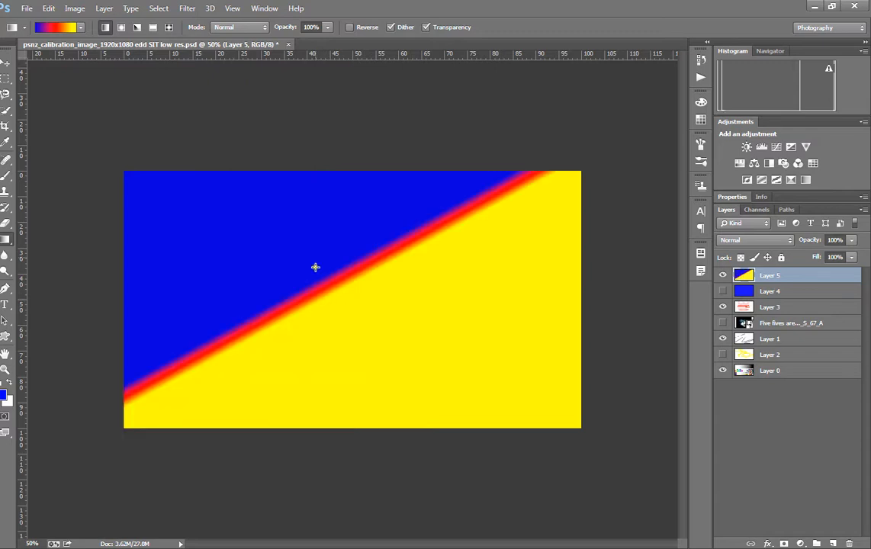
{"action": "left_click_drag", "start_coordinate": [290, 235], "coordinate": [319, 290]}
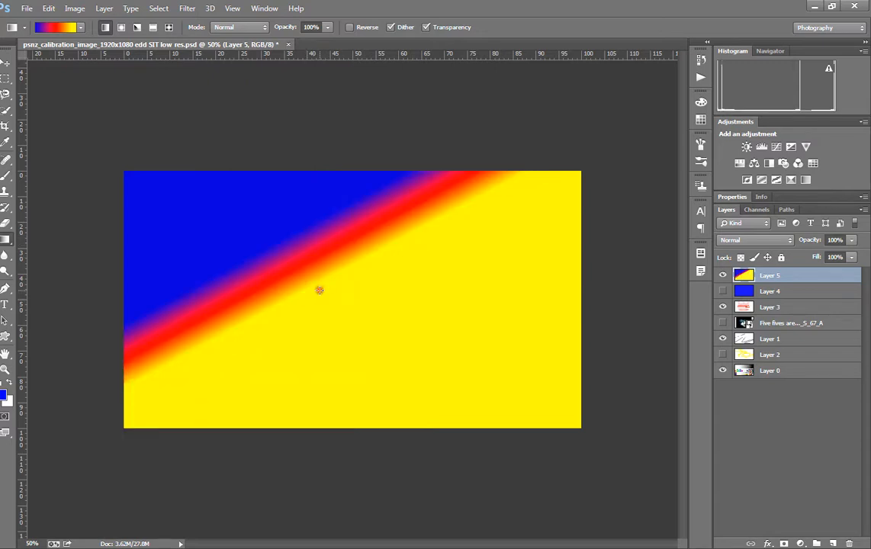
{"action": "left_click_drag", "start_coordinate": [275, 208], "coordinate": [394, 372]}
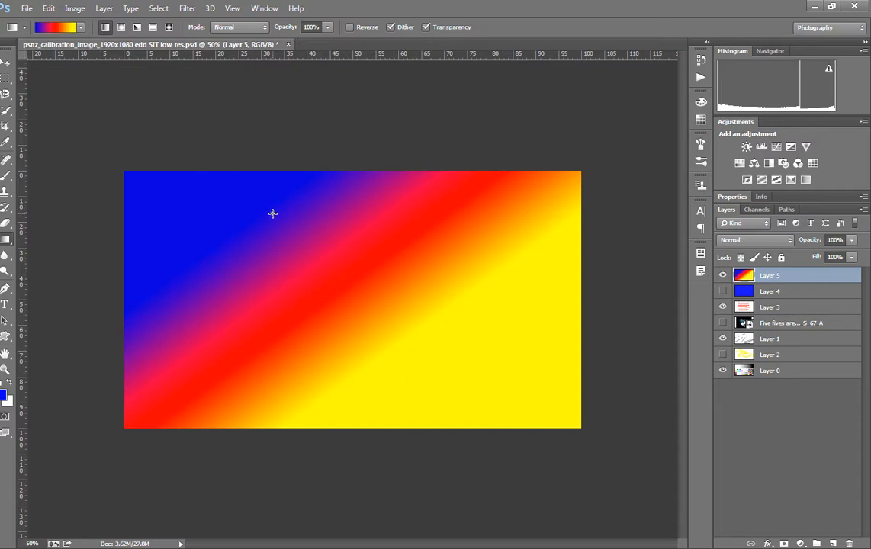
{"action": "left_click_drag", "start_coordinate": [292, 182], "coordinate": [292, 190]}
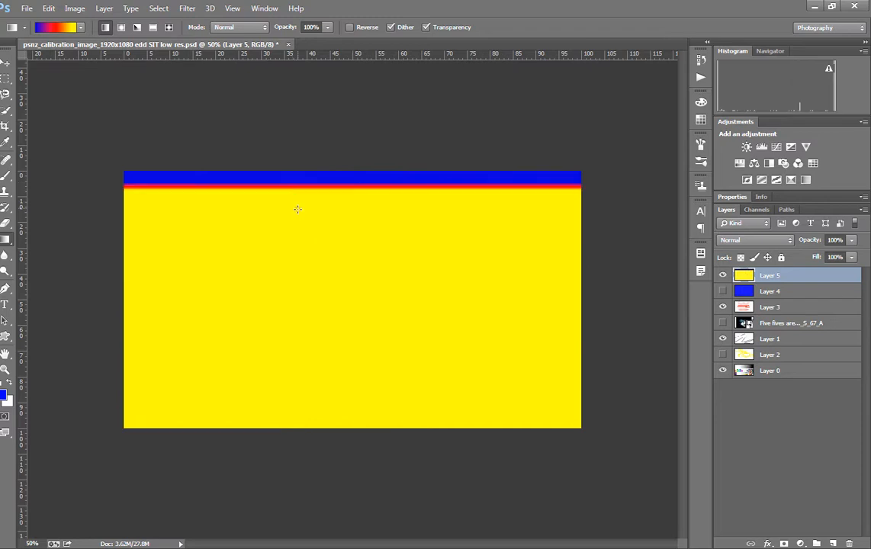
{"action": "left_click_drag", "start_coordinate": [302, 192], "coordinate": [301, 395]}
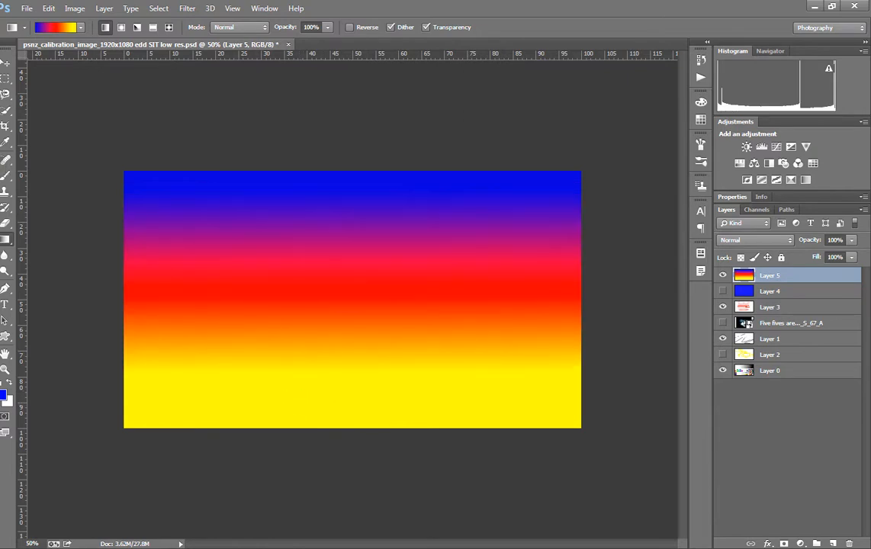
Step: Switch back to the Foreground to Transparent preset and draw a horizontal blue fade over the image's left side
{"action": "left_click", "coordinate": [79, 27]}
{"action": "left_click", "coordinate": [42, 51]}
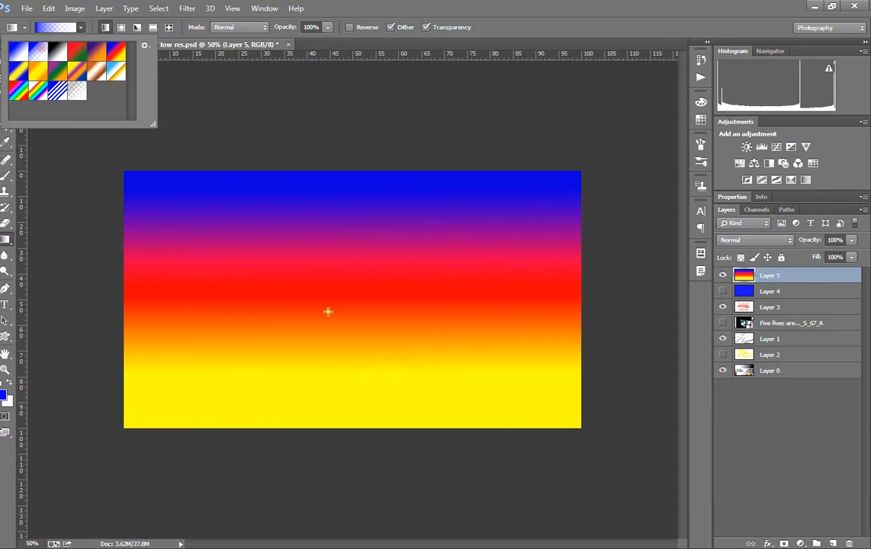
{"action": "left_click_drag", "start_coordinate": [164, 296], "coordinate": [284, 296]}
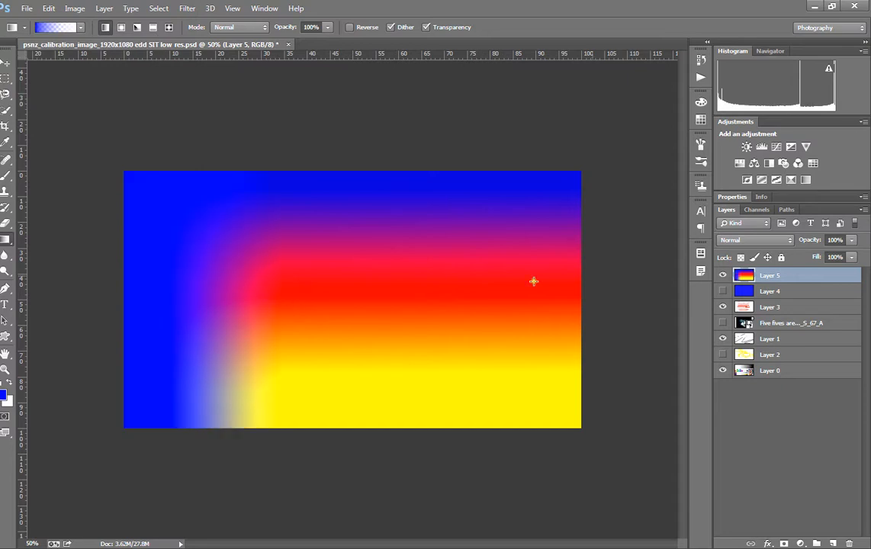
Step: Fade blue inward from the image's right, bottom and top edges with the foreground-to-transparent gradient
{"action": "left_click_drag", "start_coordinate": [612, 290], "coordinate": [508, 297]}
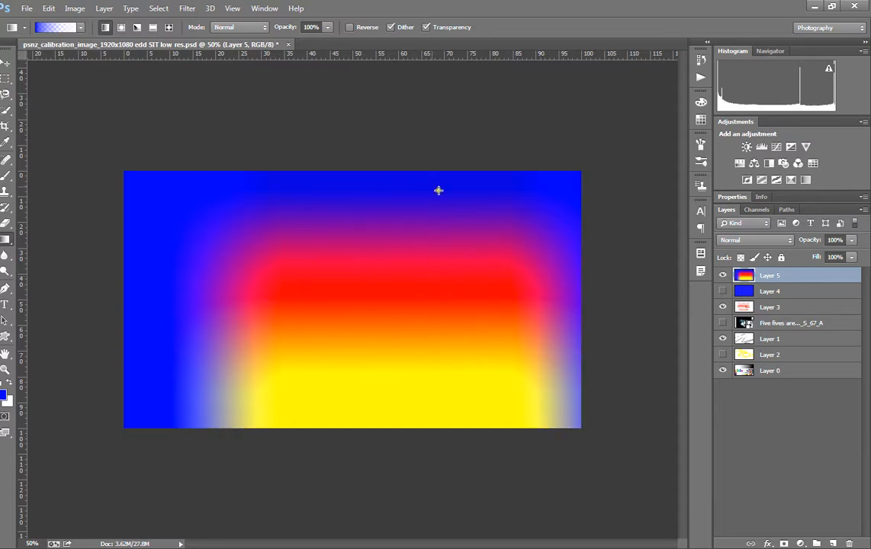
{"action": "left_click_drag", "start_coordinate": [374, 449], "coordinate": [370, 394]}
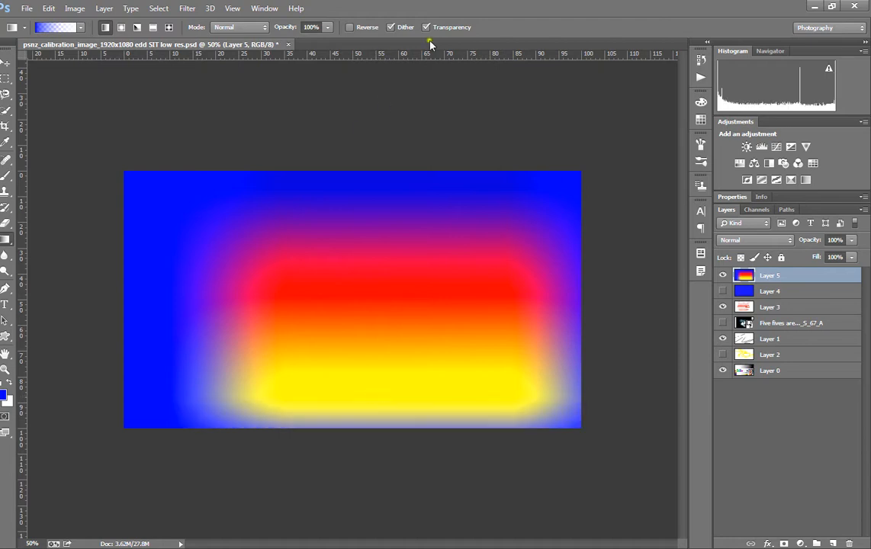
{"action": "left_click", "coordinate": [352, 29]}
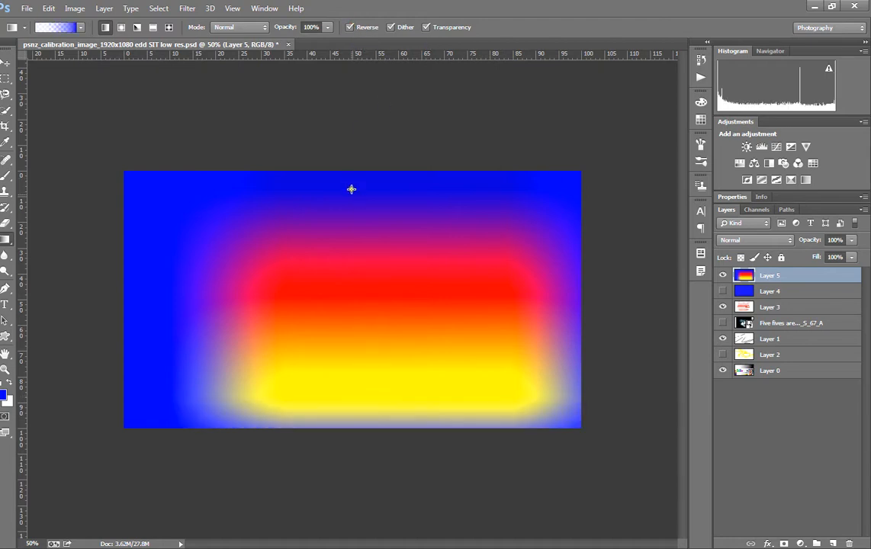
{"action": "left_click", "coordinate": [352, 29]}
{"action": "left_click_drag", "start_coordinate": [347, 175], "coordinate": [347, 285]}
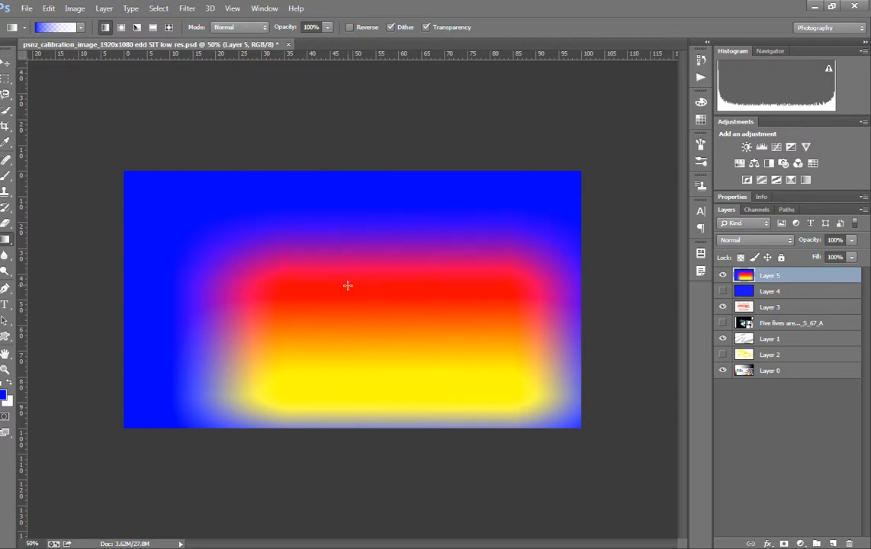
Step: Turn on the gradient's Reverse option and draw one vertical and two opposing horizontal blue fades around the image's middle
{"action": "left_click", "coordinate": [351, 27]}
{"action": "left_click_drag", "start_coordinate": [352, 211], "coordinate": [356, 297]}
{"action": "left_click_drag", "start_coordinate": [179, 241], "coordinate": [338, 258]}
{"action": "left_click_drag", "start_coordinate": [425, 256], "coordinate": [275, 256]}
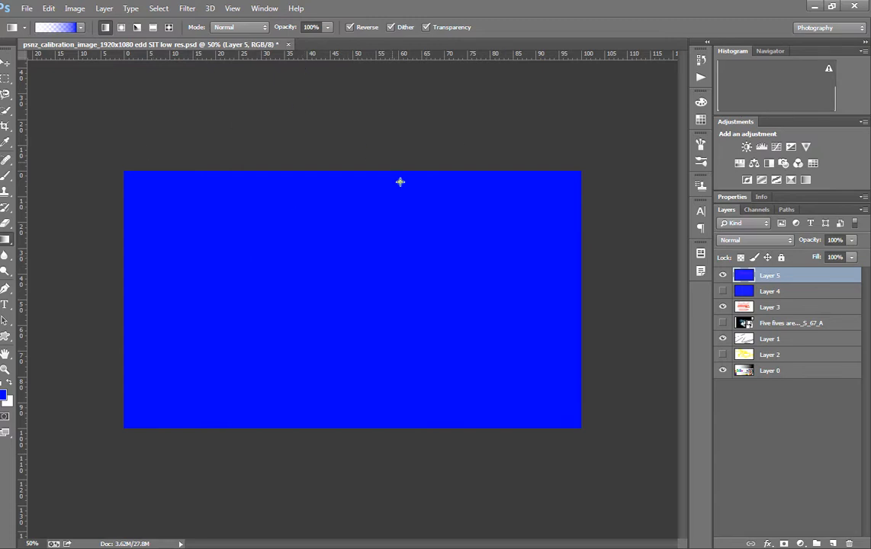
Step: Delete the two solid blue layers, Layer 5 and Layer 4, after toggling their visibility
{"action": "left_click", "coordinate": [723, 276]}
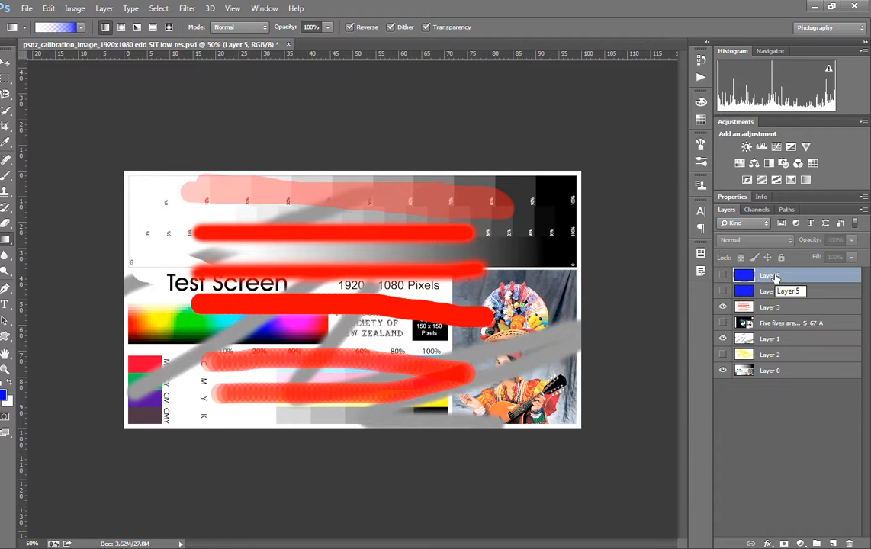
{"action": "left_click_drag", "start_coordinate": [723, 276], "coordinate": [723, 291]}
{"action": "left_click", "coordinate": [768, 275]}
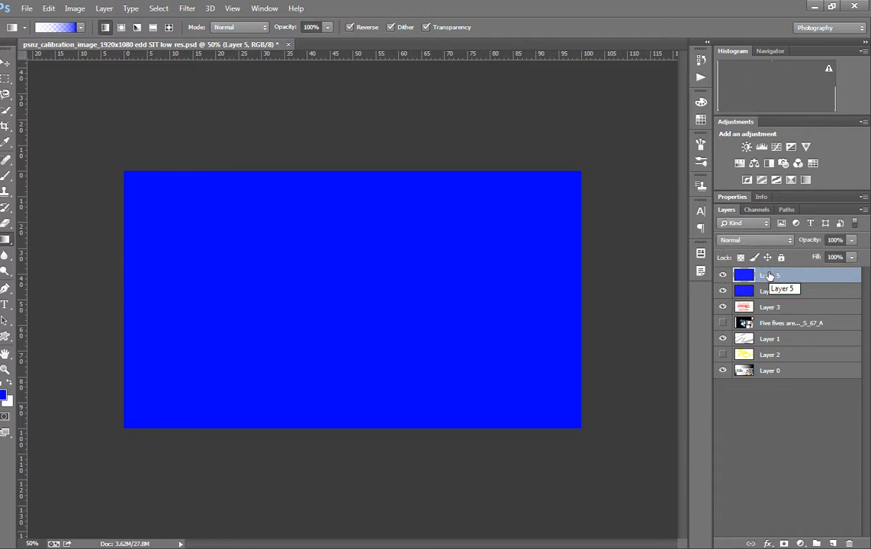
{"action": "key", "text": "ctrl+e"}
{"action": "key", "text": "Delete"}
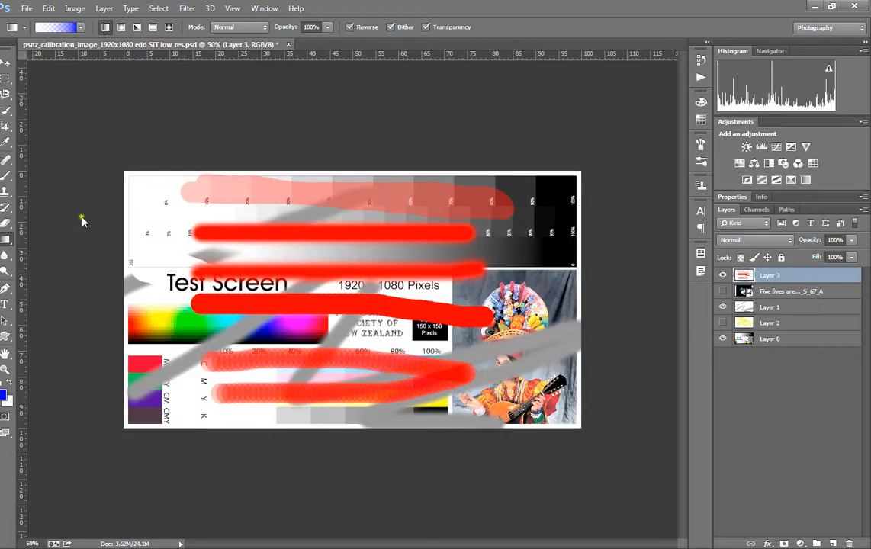
Step: Blur the edges of the light red stroke near the image's upper-left area with the Blur Tool on Layer 3
{"action": "left_click", "coordinate": [6, 240]}
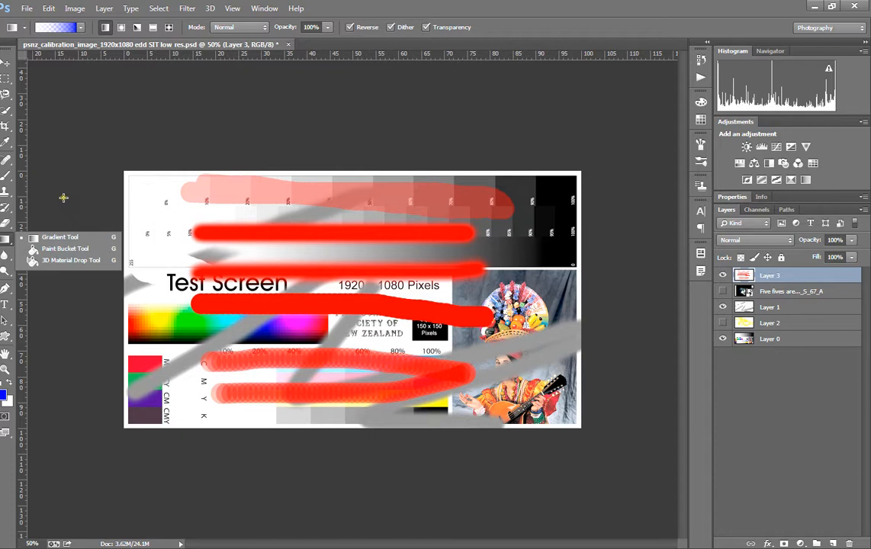
{"action": "key", "text": "r"}
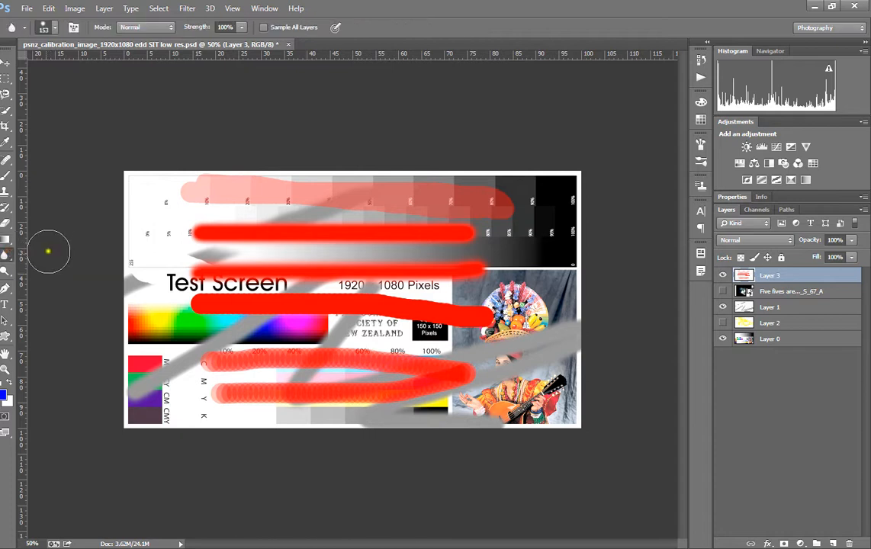
{"action": "left_click", "coordinate": [9, 259]}
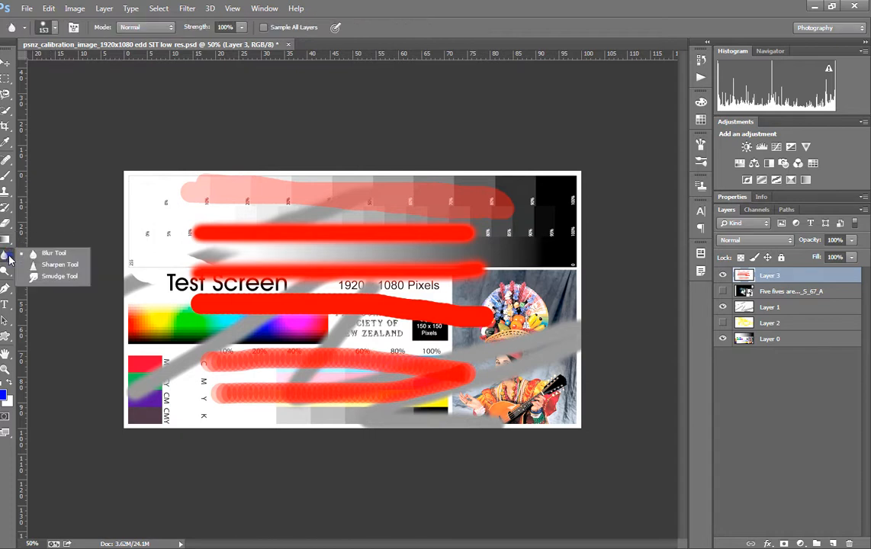
{"action": "left_click", "coordinate": [59, 207]}
{"action": "mouse_move", "coordinate": [163, 194]}
{"action": "left_mouse_down"}
{"action": "mouse_move", "coordinate": [187, 183]}
{"action": "mouse_move", "coordinate": [207, 197]}
{"action": "mouse_move", "coordinate": [225, 191]}
{"action": "mouse_move", "coordinate": [204, 179]}
{"action": "mouse_move", "coordinate": [218, 181]}
{"action": "left_mouse_up"}
{"action": "key", "text": "ctrl+plus"}
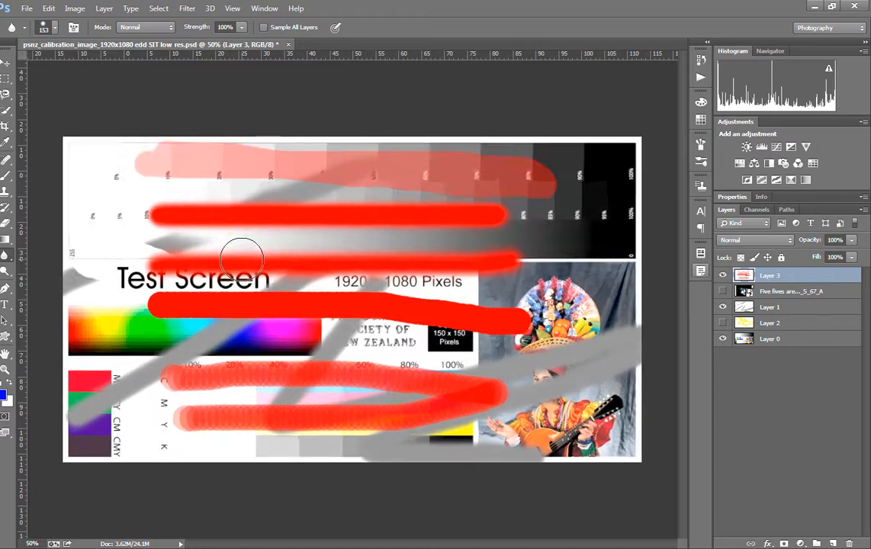
{"action": "mouse_move", "coordinate": [133, 174]}
{"action": "left_mouse_down"}
{"action": "mouse_move", "coordinate": [291, 334]}
{"action": "mouse_move", "coordinate": [288, 302]}
{"action": "mouse_move", "coordinate": [254, 256]}
{"action": "mouse_move", "coordinate": [302, 255]}
{"action": "mouse_move", "coordinate": [356, 225]}
{"action": "mouse_move", "coordinate": [455, 228]}
{"action": "mouse_move", "coordinate": [383, 228]}
{"action": "mouse_move", "coordinate": [351, 208]}
{"action": "mouse_move", "coordinate": [412, 201]}
{"action": "mouse_move", "coordinate": [343, 217]}
{"action": "left_mouse_up"}
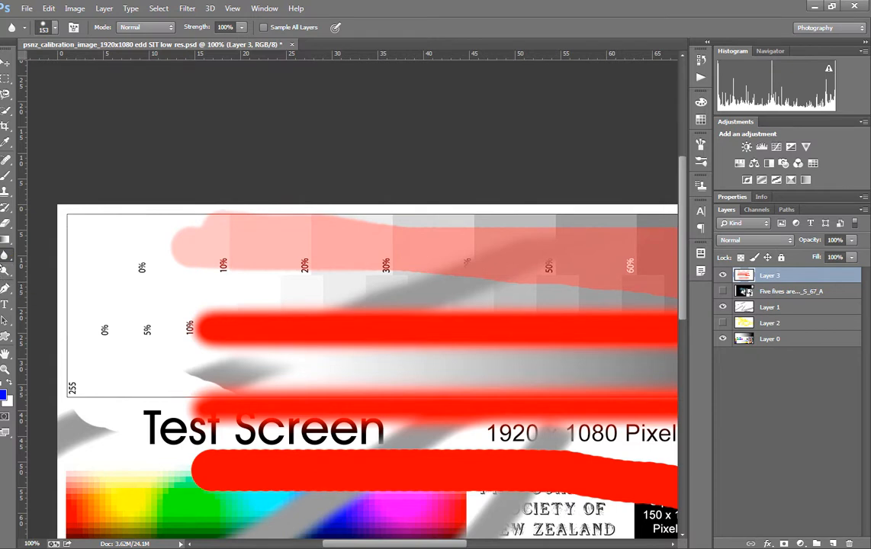
Step: Try the Sharpen Tool at brush size 90 on the light red stroke's upper edge, and undo the sharpening
{"action": "right_click", "coordinate": [5, 255]}
{"action": "left_click", "coordinate": [53, 264]}
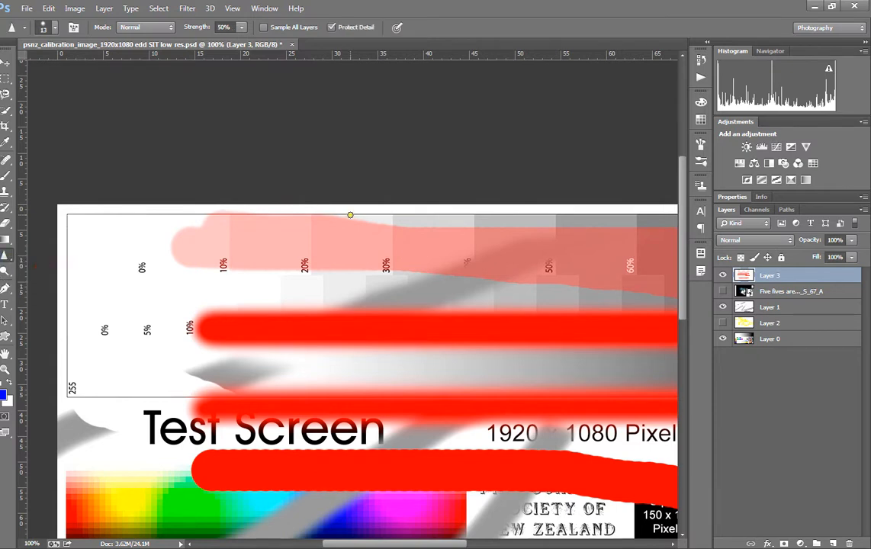
{"action": "key", "text": "bracketright"}
{"action": "key", "text": "bracketright"}
{"action": "mouse_move", "coordinate": [385, 219]}
{"action": "left_mouse_down"}
{"action": "mouse_move", "coordinate": [308, 217]}
{"action": "mouse_move", "coordinate": [367, 219]}
{"action": "mouse_move", "coordinate": [333, 211]}
{"action": "mouse_move", "coordinate": [401, 204]}
{"action": "mouse_move", "coordinate": [364, 214]}
{"action": "mouse_move", "coordinate": [329, 209]}
{"action": "mouse_move", "coordinate": [322, 218]}
{"action": "mouse_move", "coordinate": [440, 226]}
{"action": "mouse_move", "coordinate": [372, 224]}
{"action": "mouse_move", "coordinate": [425, 232]}
{"action": "left_mouse_up"}
{"action": "mouse_move", "coordinate": [369, 237]}
{"action": "left_mouse_down"}
{"action": "mouse_move", "coordinate": [373, 227]}
{"action": "mouse_move", "coordinate": [342, 214]}
{"action": "mouse_move", "coordinate": [386, 228]}
{"action": "left_mouse_up"}
{"action": "scroll", "coordinate": [385, 228], "scroll_direction": "up", "scroll_amount": 2}
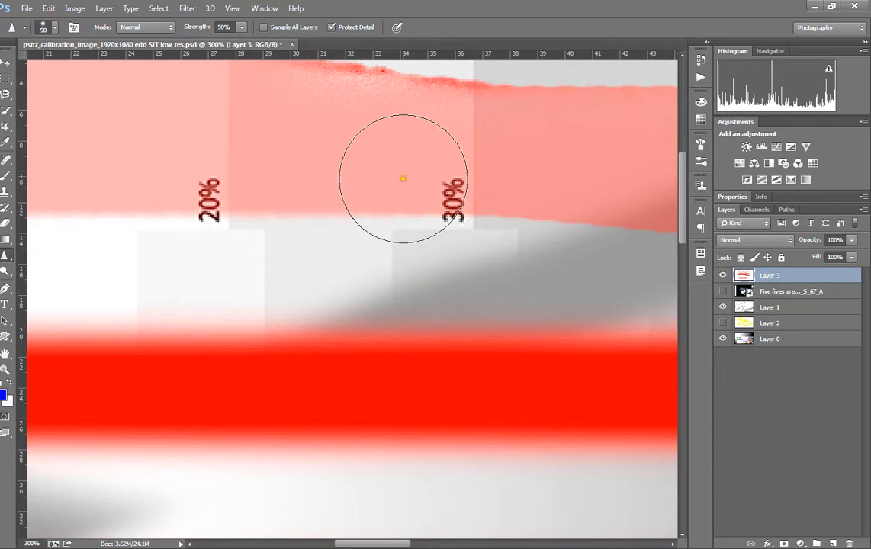
{"action": "left_click_drag", "start_coordinate": [438, 148], "coordinate": [385, 290]}
{"action": "mouse_move", "coordinate": [280, 179]}
{"action": "left_mouse_down"}
{"action": "mouse_move", "coordinate": [361, 198]}
{"action": "mouse_move", "coordinate": [268, 167]}
{"action": "mouse_move", "coordinate": [347, 204]}
{"action": "mouse_move", "coordinate": [324, 203]}
{"action": "mouse_move", "coordinate": [387, 206]}
{"action": "mouse_move", "coordinate": [276, 199]}
{"action": "mouse_move", "coordinate": [364, 203]}
{"action": "mouse_move", "coordinate": [264, 183]}
{"action": "mouse_move", "coordinate": [319, 201]}
{"action": "mouse_move", "coordinate": [417, 206]}
{"action": "mouse_move", "coordinate": [379, 154]}
{"action": "mouse_move", "coordinate": [368, 157]}
{"action": "mouse_move", "coordinate": [403, 207]}
{"action": "left_mouse_up"}
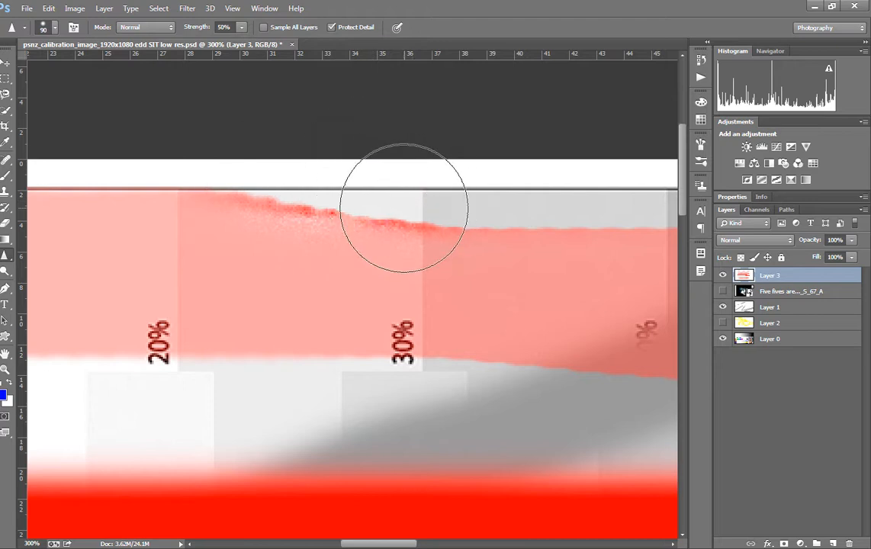
{"action": "mouse_move", "coordinate": [404, 207]}
{"action": "left_mouse_down"}
{"action": "mouse_move", "coordinate": [368, 214]}
{"action": "mouse_move", "coordinate": [317, 198]}
{"action": "mouse_move", "coordinate": [288, 214]}
{"action": "mouse_move", "coordinate": [287, 176]}
{"action": "left_mouse_up"}
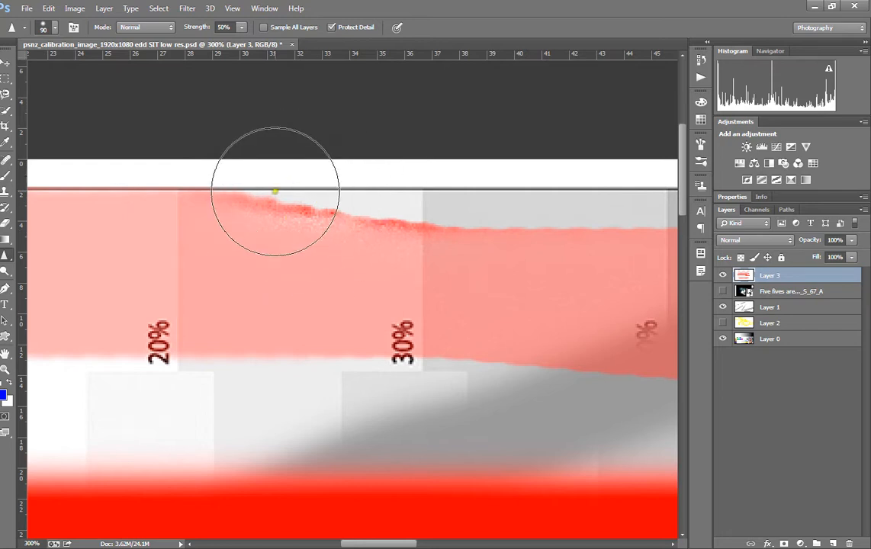
{"action": "key", "text": "ctrl+z"}
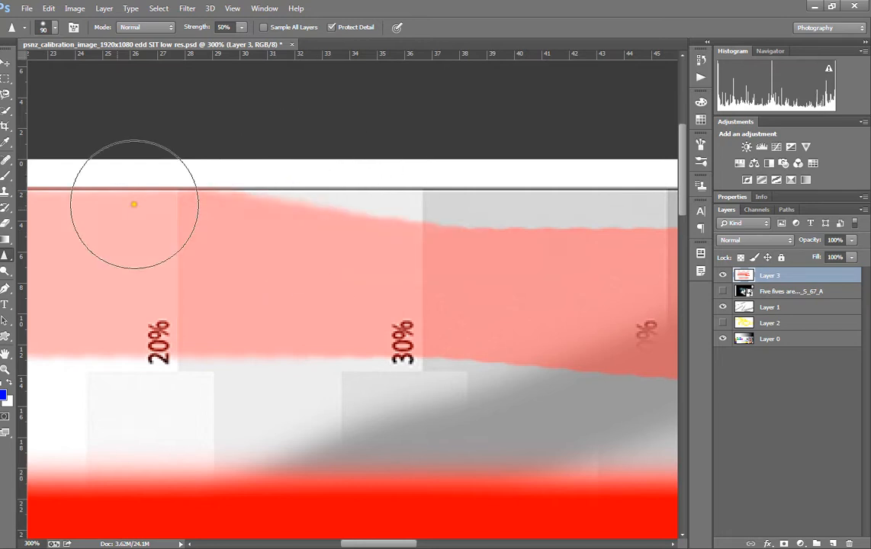
Step: Push the light red stroke's upper edge into a wave between the 20% and 50% patches using the Smudge Tool at size 45
{"action": "right_click", "coordinate": [4, 255]}
{"action": "left_click", "coordinate": [46, 276]}
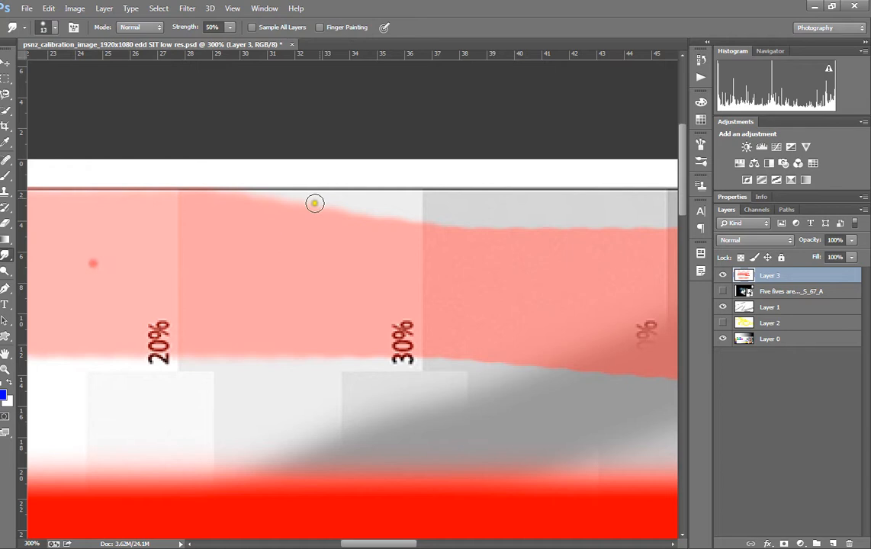
{"action": "key", "text": "bracketright"}
{"action": "key", "text": "bracketright"}
{"action": "key", "text": "bracketright"}
{"action": "key", "text": "bracketright"}
{"action": "key", "text": "bracketright"}
{"action": "key", "text": "bracketright"}
{"action": "mouse_move", "coordinate": [308, 174]}
{"action": "left_mouse_down"}
{"action": "mouse_move", "coordinate": [317, 173]}
{"action": "mouse_move", "coordinate": [316, 218]}
{"action": "mouse_move", "coordinate": [326, 223]}
{"action": "left_mouse_up"}
{"action": "mouse_move", "coordinate": [355, 171]}
{"action": "left_mouse_down"}
{"action": "mouse_move", "coordinate": [373, 213]}
{"action": "mouse_move", "coordinate": [496, 218]}
{"action": "mouse_move", "coordinate": [571, 169]}
{"action": "mouse_move", "coordinate": [557, 226]}
{"action": "mouse_move", "coordinate": [650, 199]}
{"action": "mouse_move", "coordinate": [649, 238]}
{"action": "mouse_move", "coordinate": [477, 191]}
{"action": "mouse_move", "coordinate": [329, 197]}
{"action": "mouse_move", "coordinate": [521, 224]}
{"action": "mouse_move", "coordinate": [271, 243]}
{"action": "mouse_move", "coordinate": [371, 249]}
{"action": "mouse_move", "coordinate": [196, 199]}
{"action": "mouse_move", "coordinate": [251, 224]}
{"action": "mouse_move", "coordinate": [478, 263]}
{"action": "mouse_move", "coordinate": [546, 265]}
{"action": "left_mouse_up"}
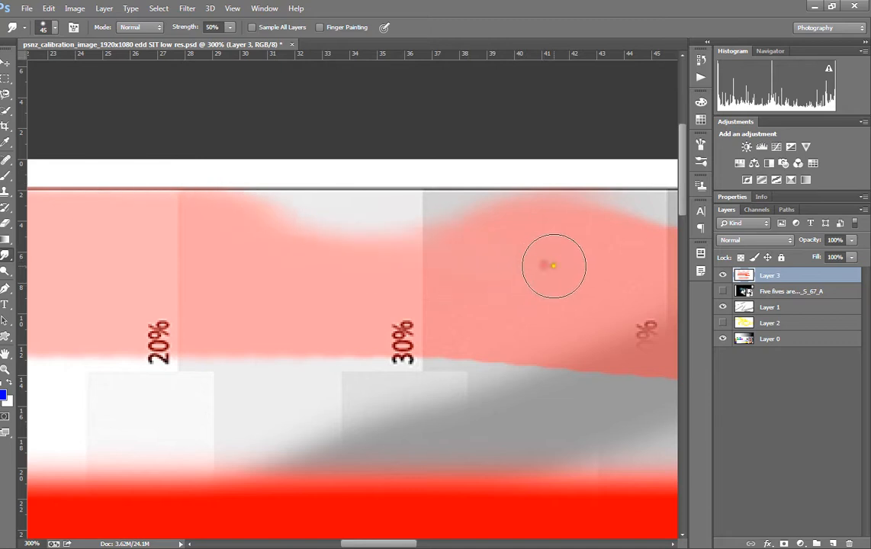
{"action": "key", "text": "ctrl+minus"}
{"action": "key", "text": "ctrl+minus"}
{"action": "key", "text": "ctrl+minus"}
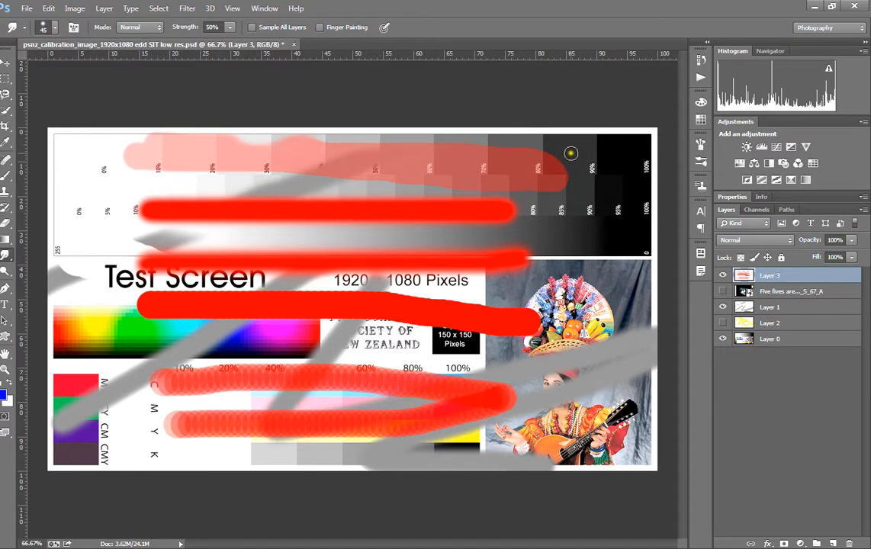
Step: Choose the Dodge Tool, hide Layer 3 and Layer 1, and select Layer 0
{"action": "left_click", "coordinate": [7, 271]}
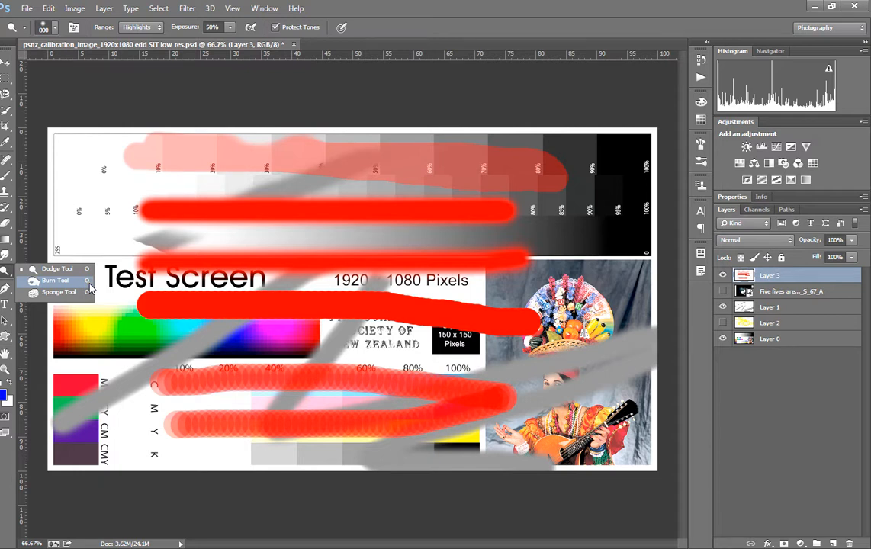
{"action": "left_click", "coordinate": [55, 268]}
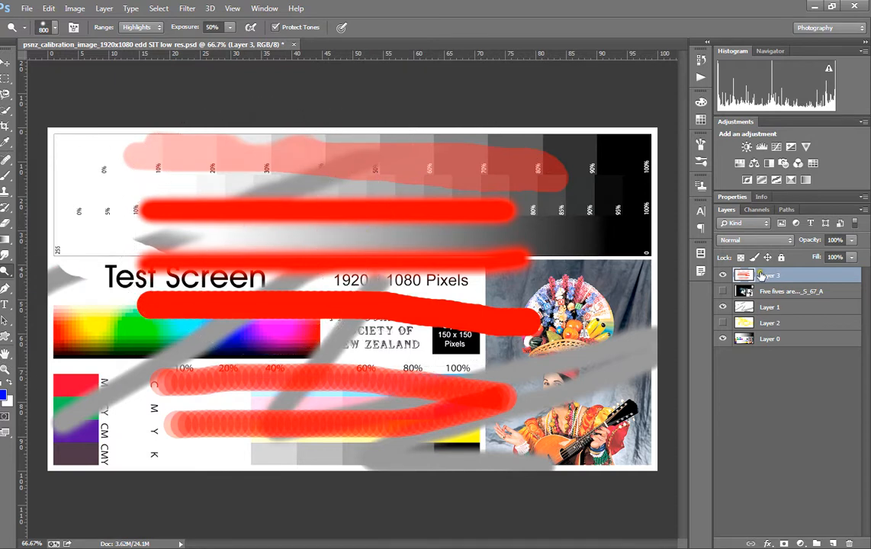
{"action": "left_click", "coordinate": [723, 276]}
{"action": "left_click", "coordinate": [723, 307]}
{"action": "left_click", "coordinate": [724, 322]}
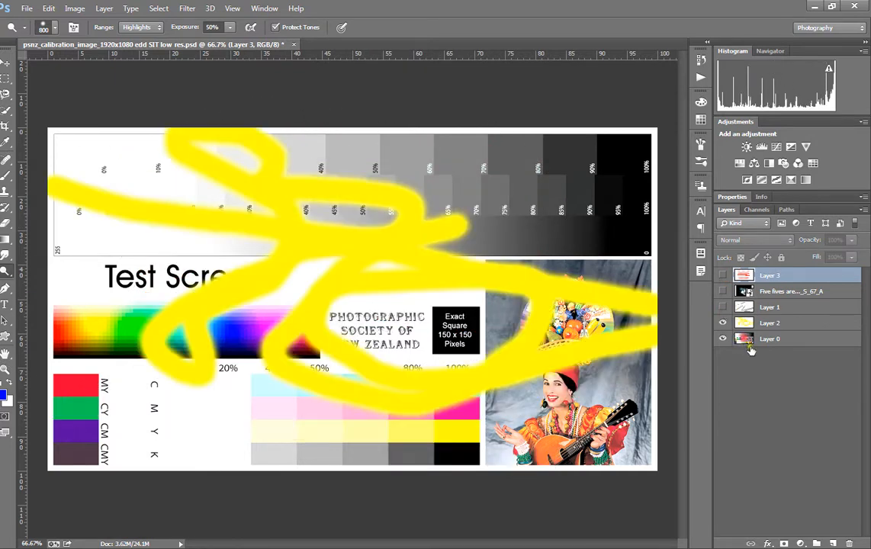
{"action": "left_click", "coordinate": [724, 323]}
{"action": "left_click", "coordinate": [764, 339]}
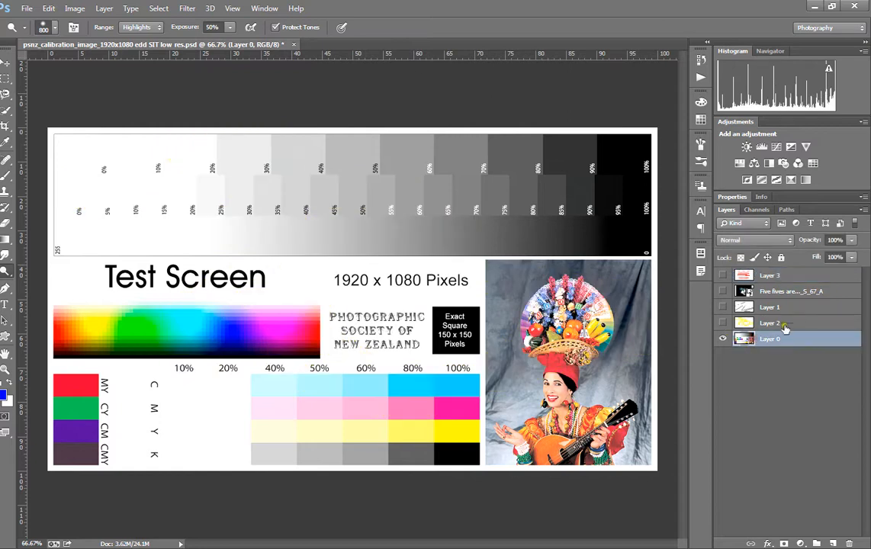
Step: Reduce the Dodge brush to size 150, lighten part of the grey ramp on Layer 0, and revert the change
{"action": "key", "text": "bracketleft"}
{"action": "key", "text": "bracketleft"}
{"action": "key", "text": "bracketleft"}
{"action": "key", "text": "bracketleft"}
{"action": "key", "text": "bracketleft"}
{"action": "key", "text": "bracketleft"}
{"action": "key", "text": "bracketleft"}
{"action": "key", "text": "bracketleft"}
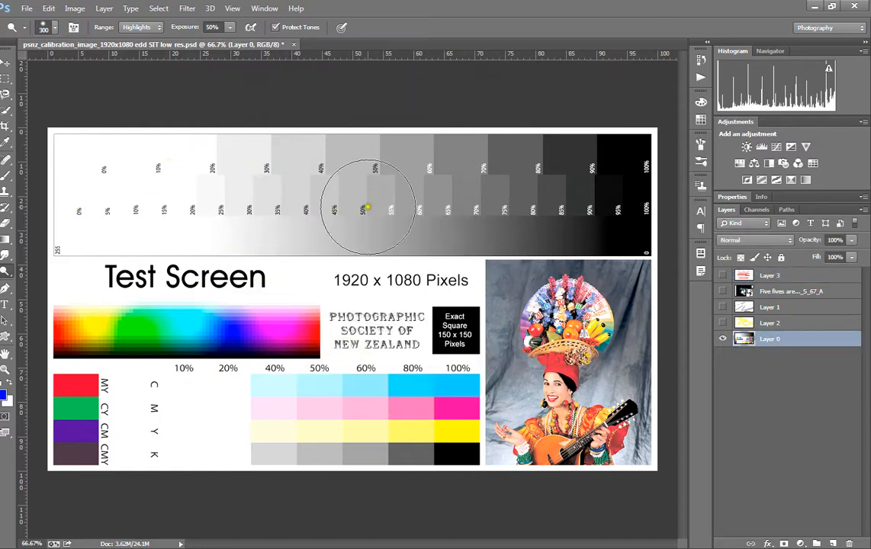
{"action": "mouse_move", "coordinate": [336, 220]}
{"action": "left_mouse_down"}
{"action": "mouse_move", "coordinate": [369, 219]}
{"action": "mouse_move", "coordinate": [324, 218]}
{"action": "mouse_move", "coordinate": [359, 222]}
{"action": "mouse_move", "coordinate": [330, 227]}
{"action": "mouse_move", "coordinate": [326, 216]}
{"action": "mouse_move", "coordinate": [320, 226]}
{"action": "mouse_move", "coordinate": [378, 225]}
{"action": "mouse_move", "coordinate": [319, 223]}
{"action": "left_mouse_up"}
{"action": "key", "text": "F12"}
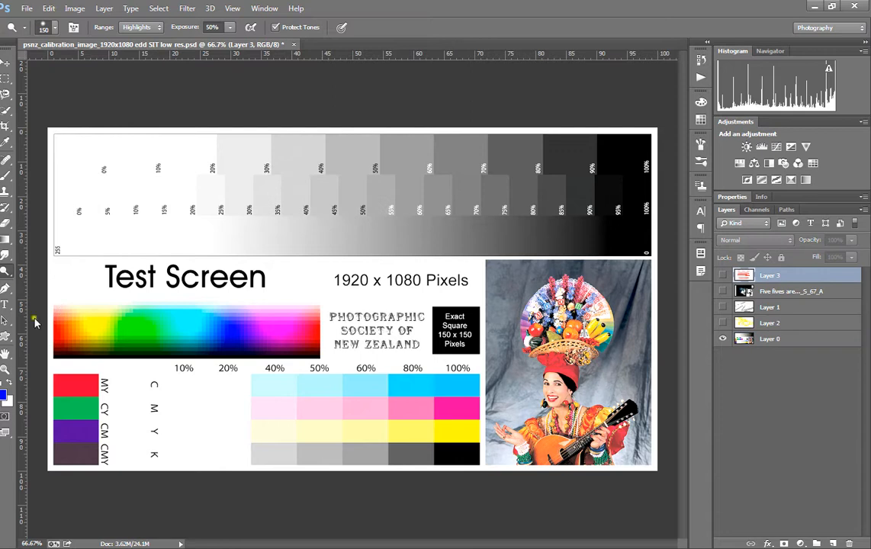
Step: Darken the middle of the grey ramp on Layer 0 with the Burn Tool set to Midtones at 50% exposure, and undo it
{"action": "left_click", "coordinate": [7, 272]}
{"action": "left_click", "coordinate": [53, 280]}
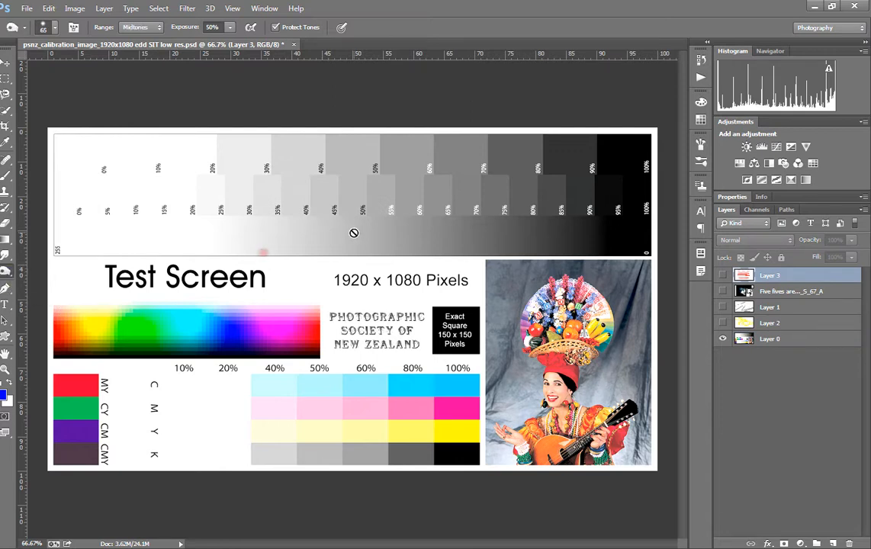
{"action": "left_click", "coordinate": [798, 341]}
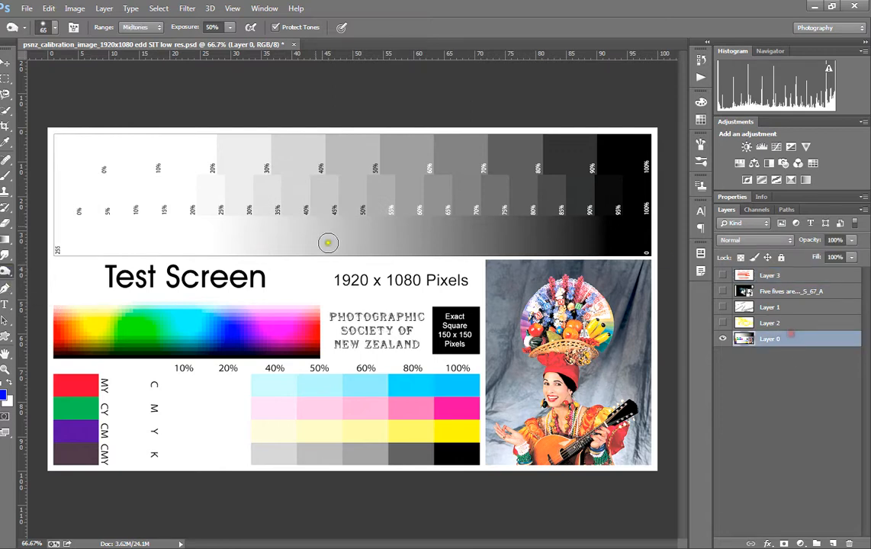
{"action": "mouse_move", "coordinate": [297, 229]}
{"action": "left_mouse_down"}
{"action": "mouse_move", "coordinate": [394, 222]}
{"action": "mouse_move", "coordinate": [274, 215]}
{"action": "mouse_move", "coordinate": [357, 214]}
{"action": "mouse_move", "coordinate": [293, 202]}
{"action": "mouse_move", "coordinate": [347, 201]}
{"action": "mouse_move", "coordinate": [293, 199]}
{"action": "mouse_move", "coordinate": [362, 202]}
{"action": "left_mouse_up"}
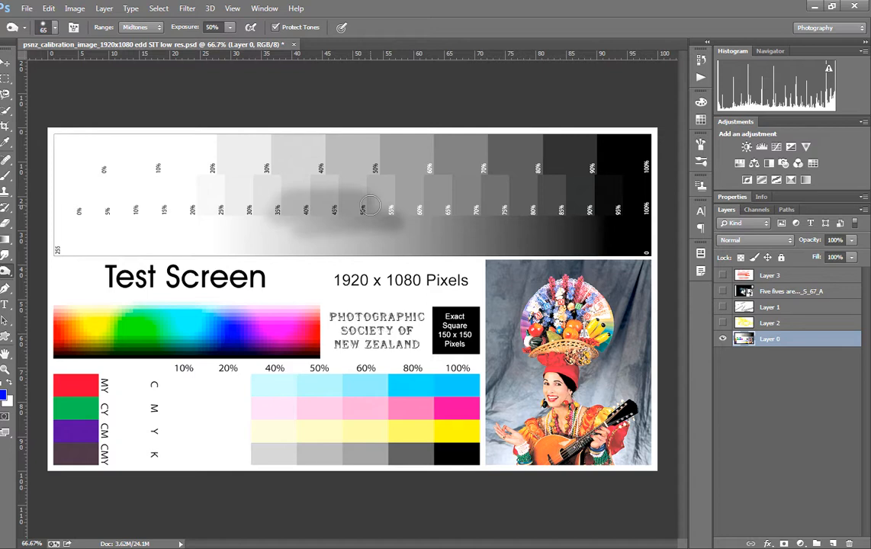
{"action": "key", "text": "ctrl+z"}
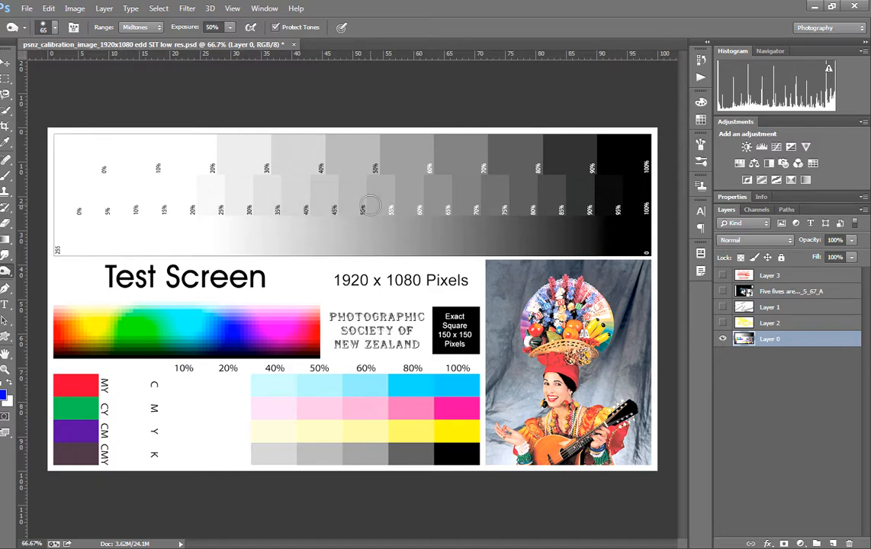
Step: Draw a closed curved path with three anchor points over the lower grey gradient using the Pen tool, and discard it
{"action": "left_click", "coordinate": [10, 290]}
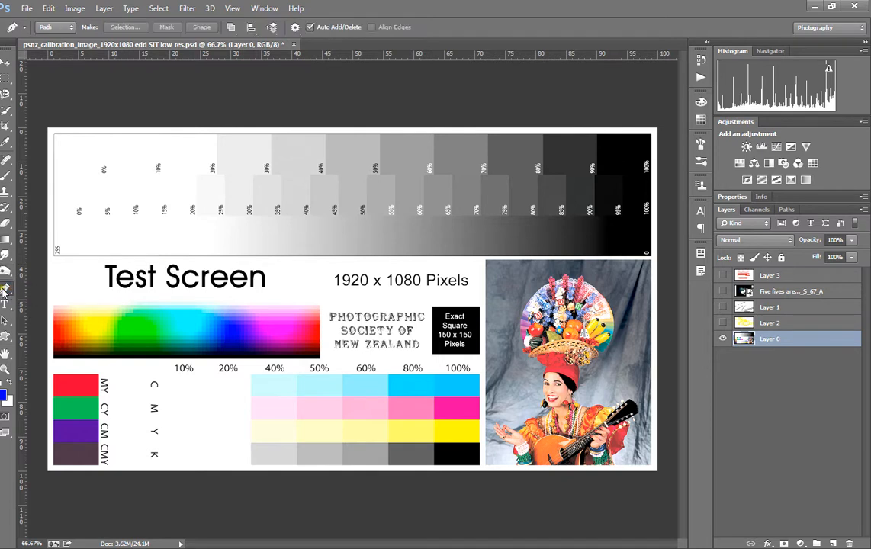
{"action": "left_click_drag", "start_coordinate": [216, 254], "coordinate": [244, 233]}
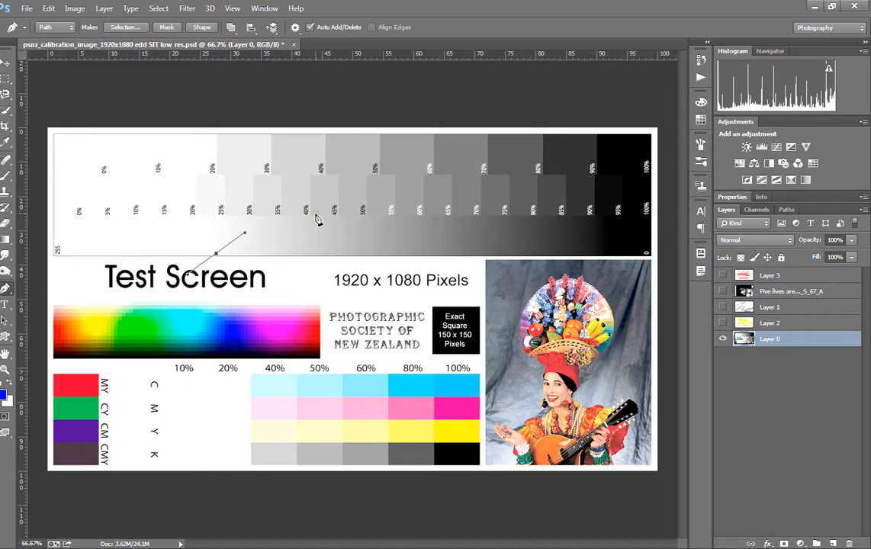
{"action": "left_click_drag", "start_coordinate": [303, 214], "coordinate": [338, 219]}
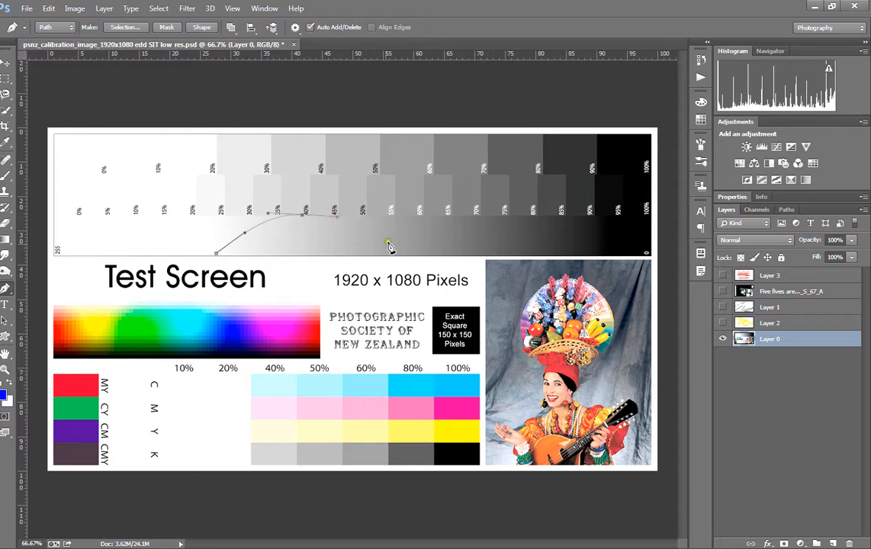
{"action": "left_click_drag", "start_coordinate": [376, 231], "coordinate": [292, 243]}
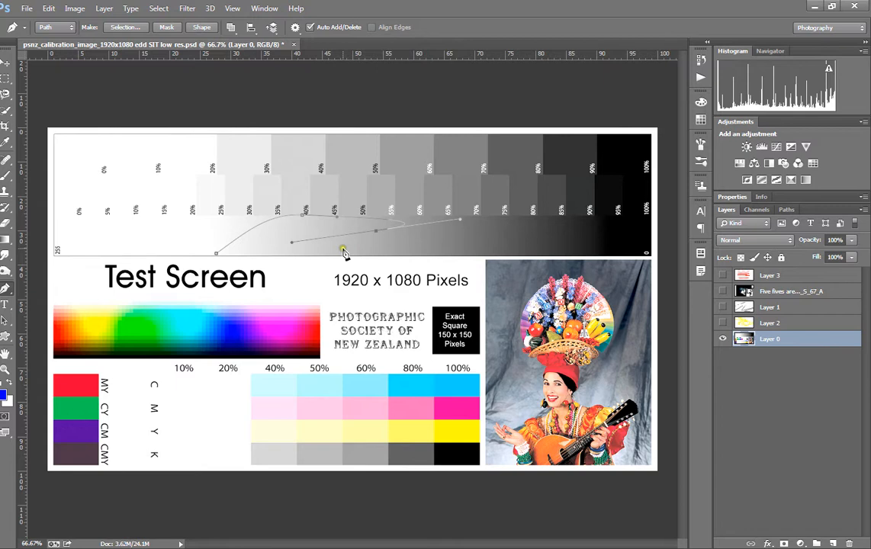
{"action": "left_click", "coordinate": [223, 248]}
{"action": "left_click_drag", "start_coordinate": [223, 249], "coordinate": [217, 256]}
{"action": "left_click", "coordinate": [415, 251]}
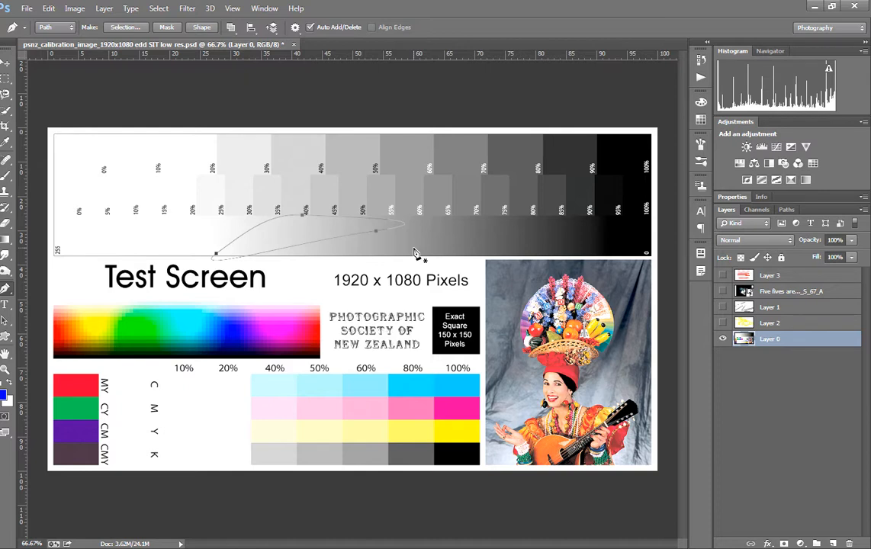
{"action": "key", "text": "Escape"}
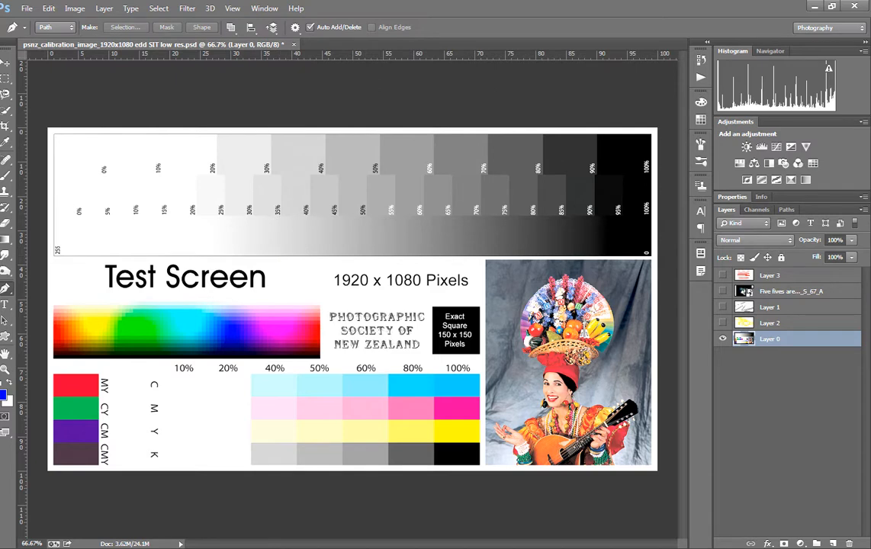
Step: Add the word "text" in blue Arial Bold 36 pt at the light end of the grey ramp
{"action": "left_click", "coordinate": [6, 304]}
{"action": "left_click", "coordinate": [226, 239]}
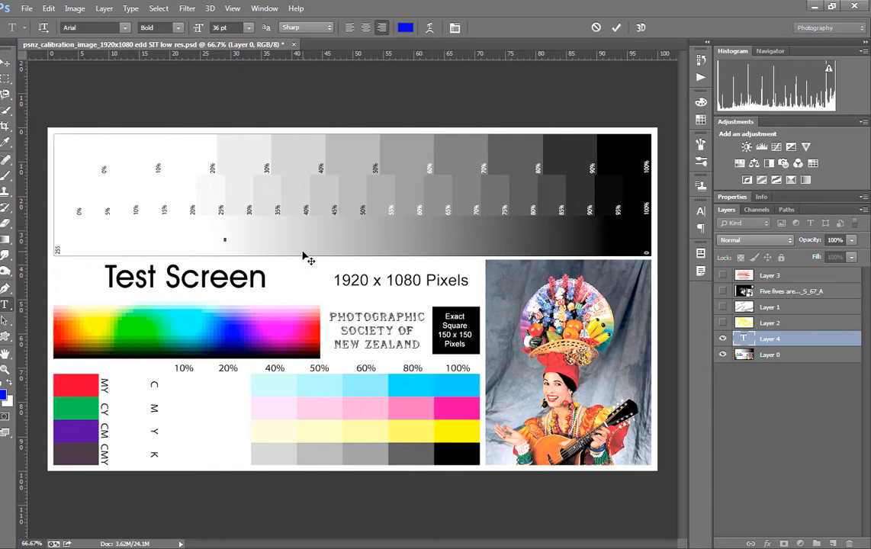
{"action": "type", "text": "TEXT"}
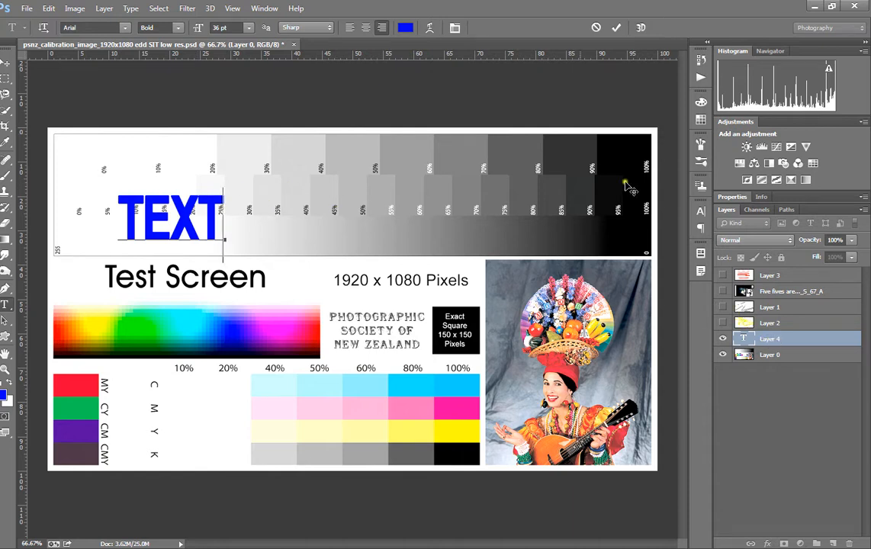
Step: Convert the text layer to 3D without switching to the 3D workspace, move the secondary view aside, and undo the conversion
{"action": "left_click", "coordinate": [643, 28]}
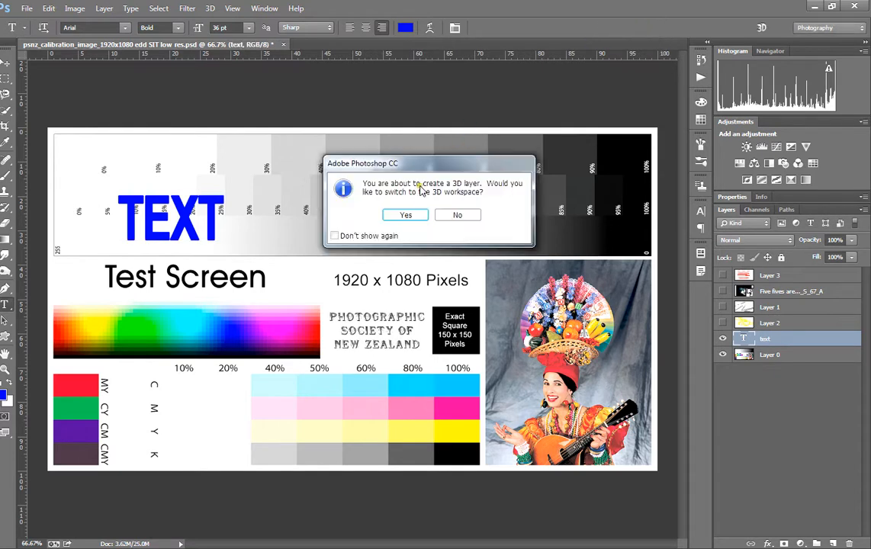
{"action": "left_click", "coordinate": [458, 215]}
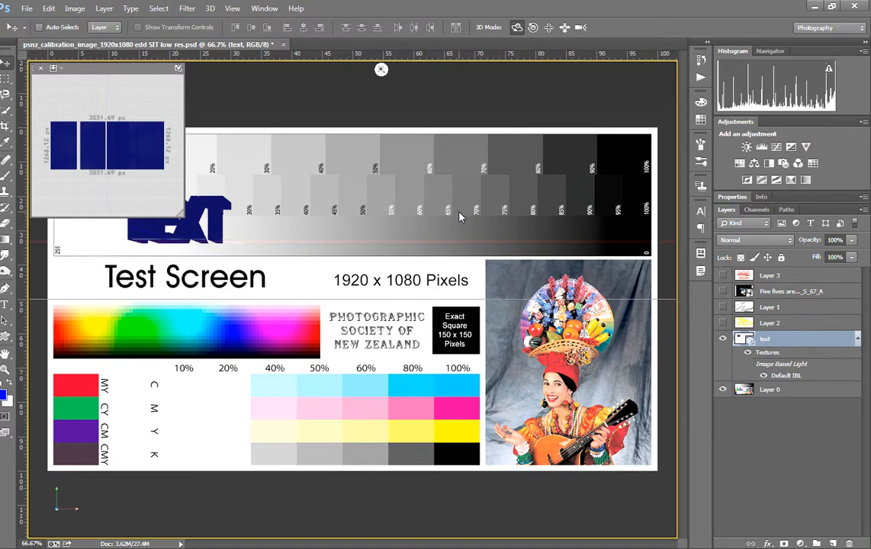
{"action": "left_click_drag", "start_coordinate": [123, 76], "coordinate": [599, 123]}
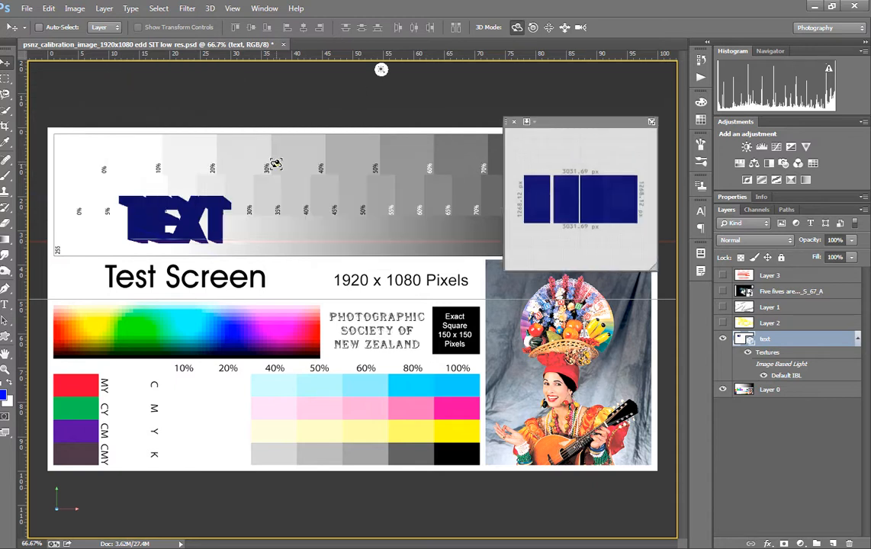
{"action": "key", "text": "ctrl+z"}
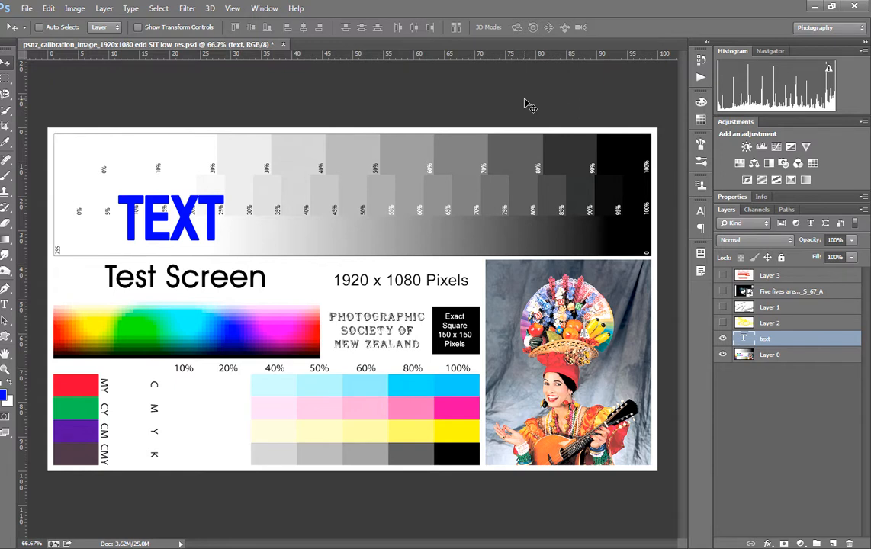
Step: Reopen the text for editing, turn off All Caps, apply Faux Italic with Faux Bold kept on, and commit it
{"action": "double_click", "coordinate": [748, 339]}
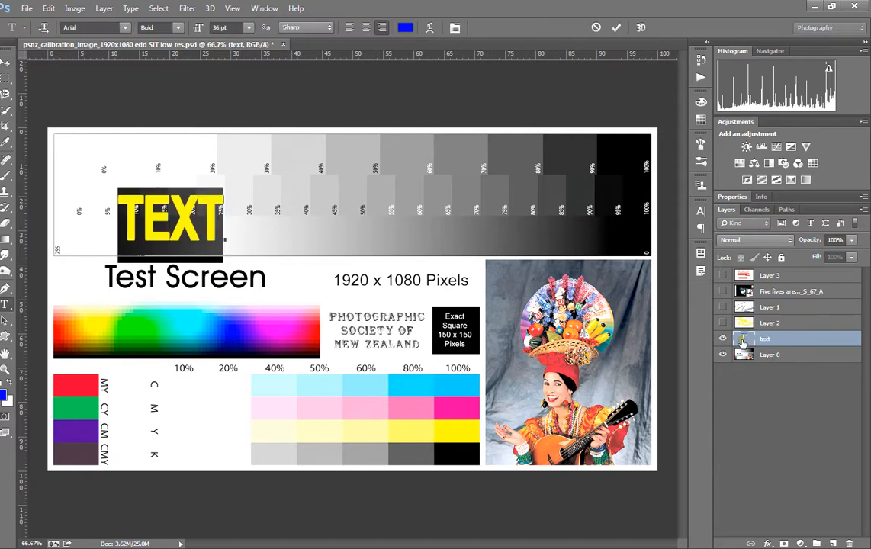
{"action": "left_click", "coordinate": [171, 228]}
{"action": "left_click_drag", "start_coordinate": [120, 219], "coordinate": [223, 229]}
{"action": "left_click", "coordinate": [221, 225]}
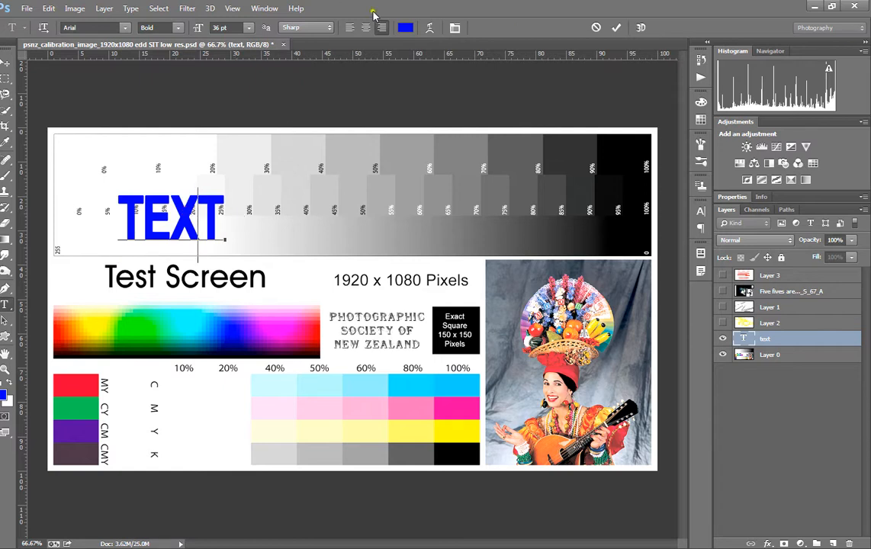
{"action": "left_click", "coordinate": [456, 28]}
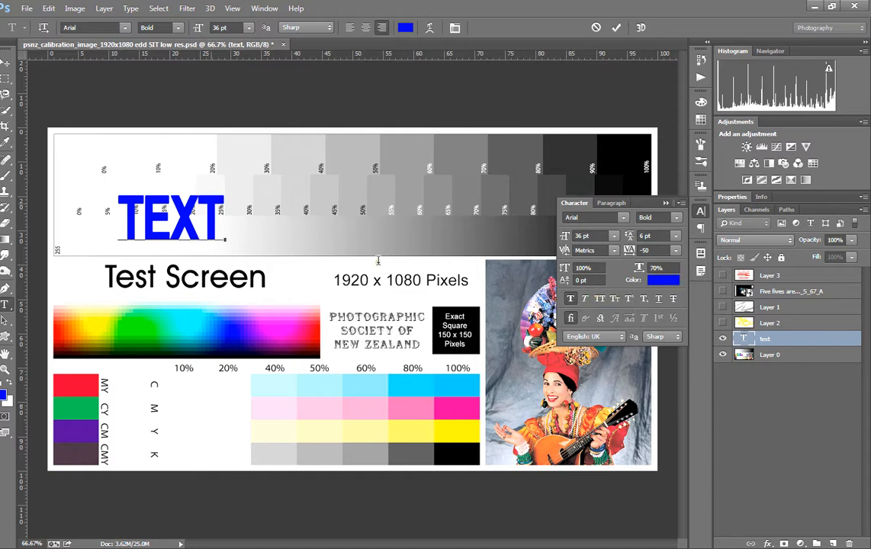
{"action": "left_click_drag", "start_coordinate": [223, 212], "coordinate": [106, 216]}
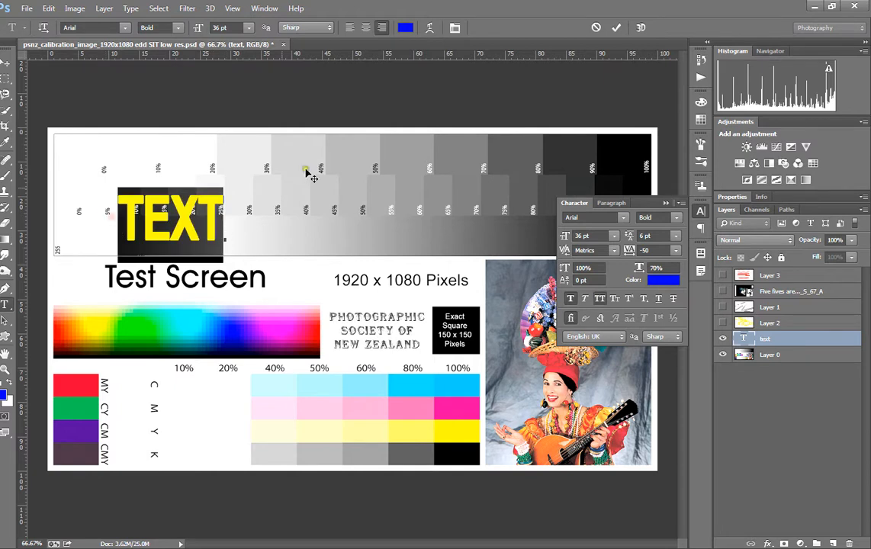
{"action": "left_click", "coordinate": [599, 300]}
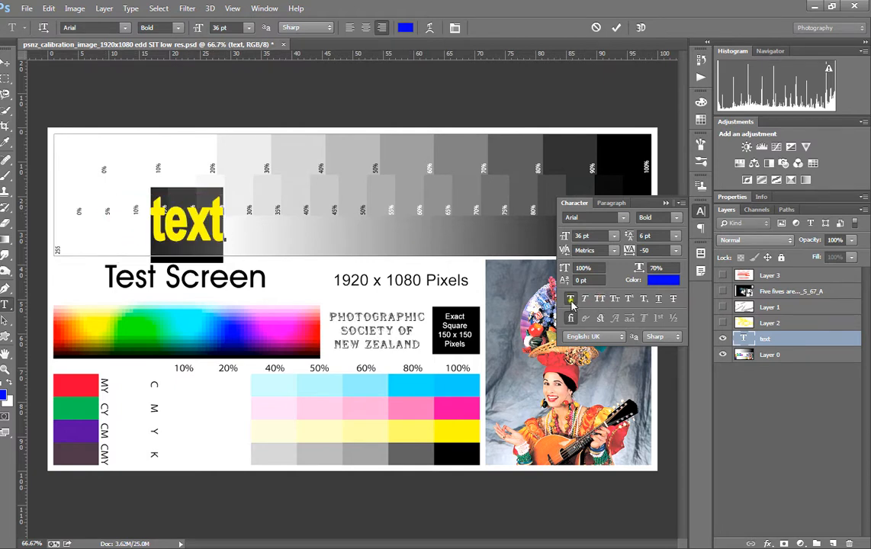
{"action": "left_click", "coordinate": [586, 299]}
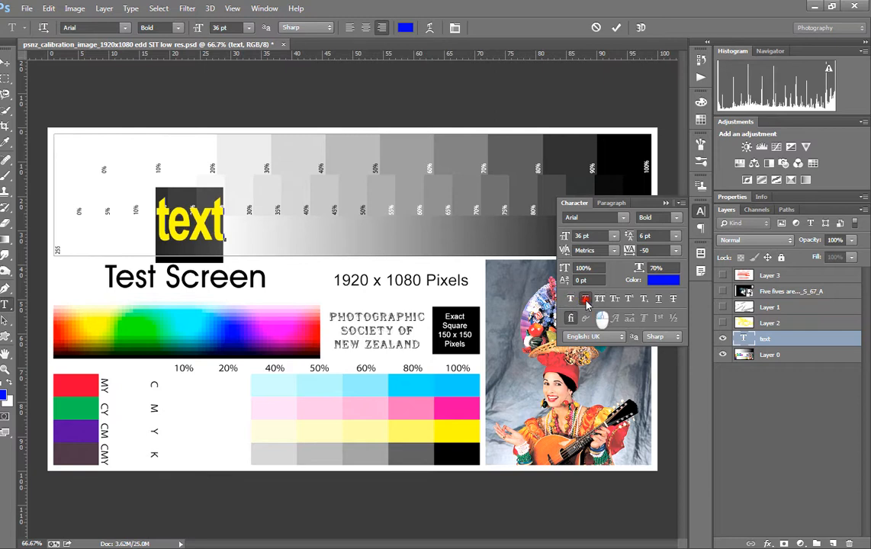
{"action": "left_click", "coordinate": [584, 299]}
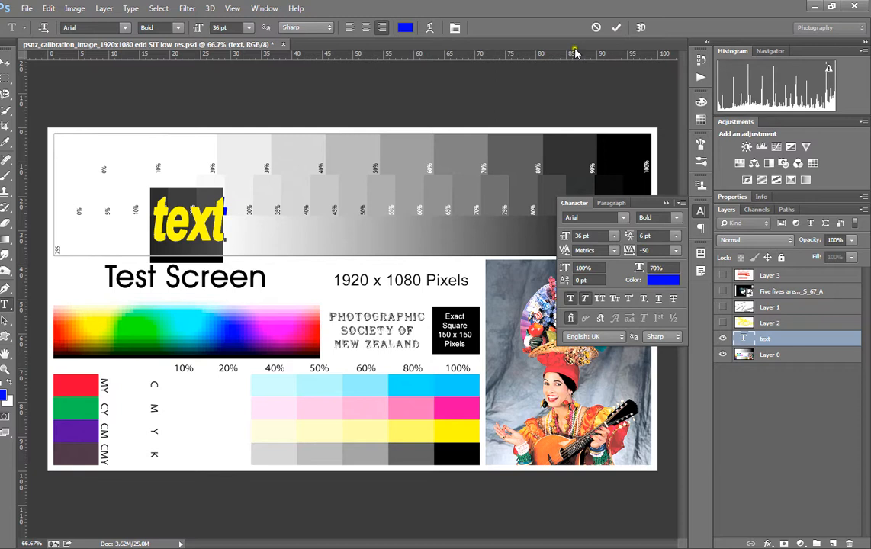
{"action": "left_click", "coordinate": [616, 28]}
{"action": "key", "text": "v"}
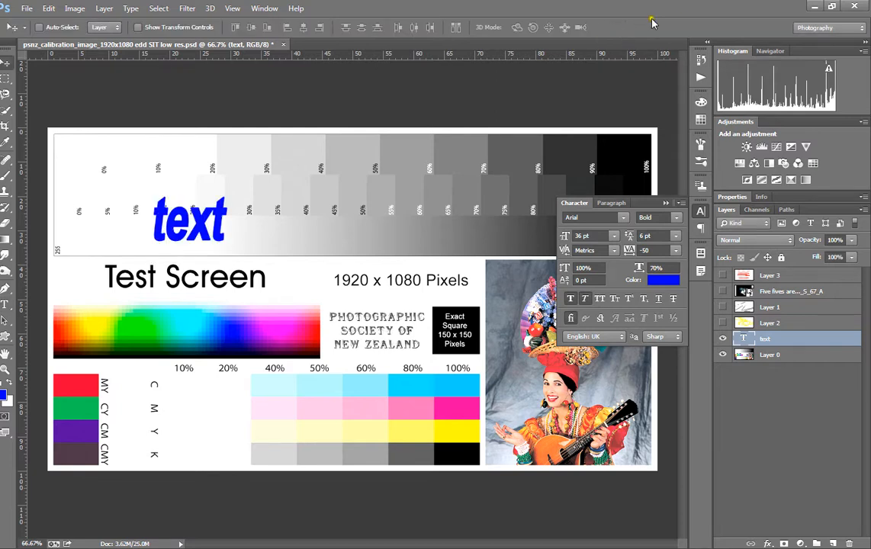
Step: Duplicate the text layer within the same document under the name "text copy"
{"action": "left_click", "coordinate": [740, 406]}
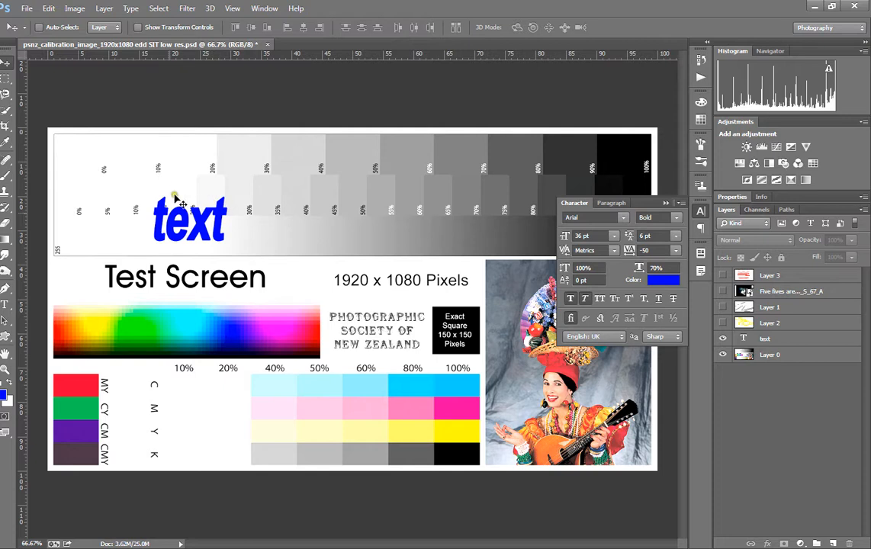
{"action": "mouse_move", "coordinate": [768, 339]}
{"action": "left_mouse_down"}
{"action": "mouse_move", "coordinate": [786, 355]}
{"action": "mouse_move", "coordinate": [771, 342]}
{"action": "left_mouse_up"}
{"action": "right_click", "coordinate": [771, 343]}
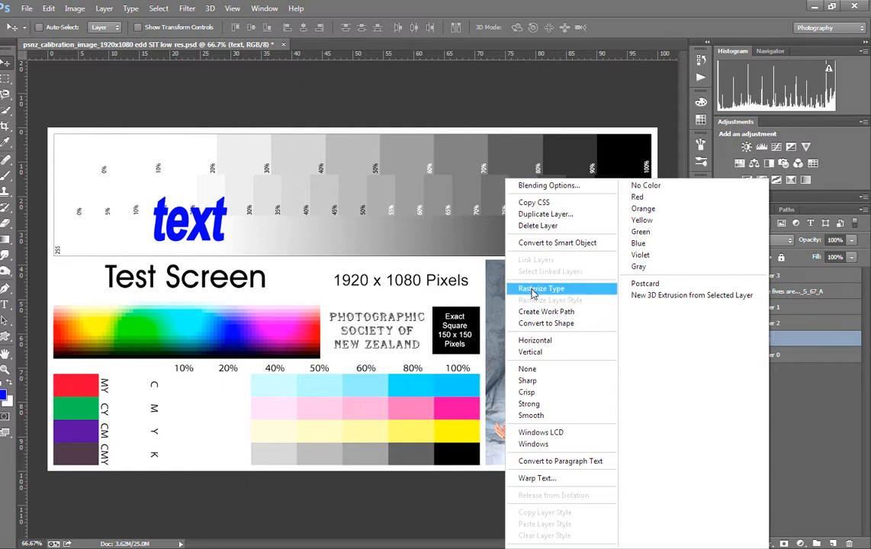
{"action": "left_click", "coordinate": [797, 411]}
{"action": "right_click", "coordinate": [803, 347]}
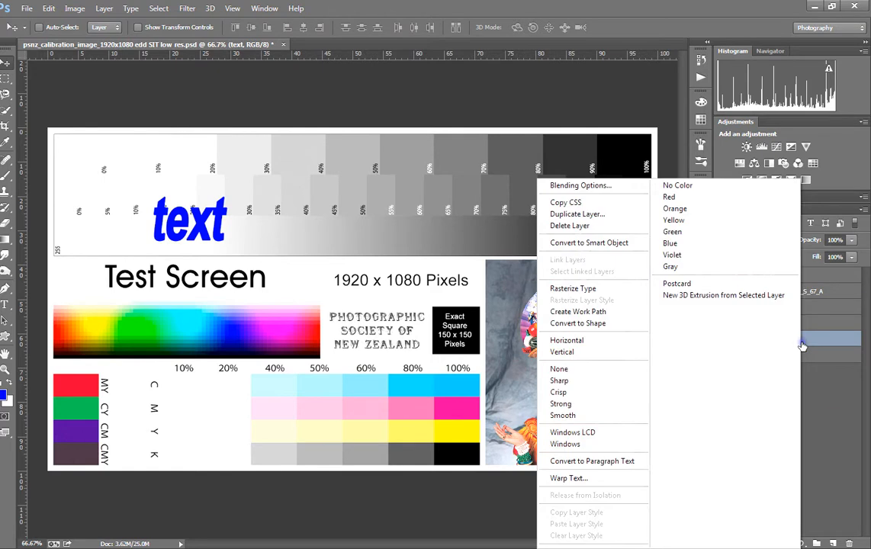
{"action": "left_click", "coordinate": [603, 214]}
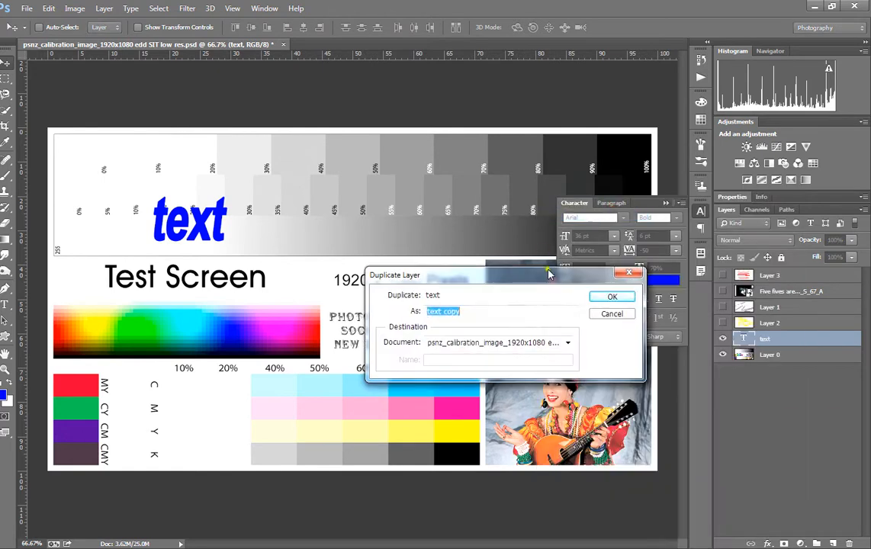
{"action": "left_click", "coordinate": [613, 297]}
Step: Hide the original text layer and rasterize the type on the text copy layer
{"action": "left_click", "coordinate": [725, 356]}
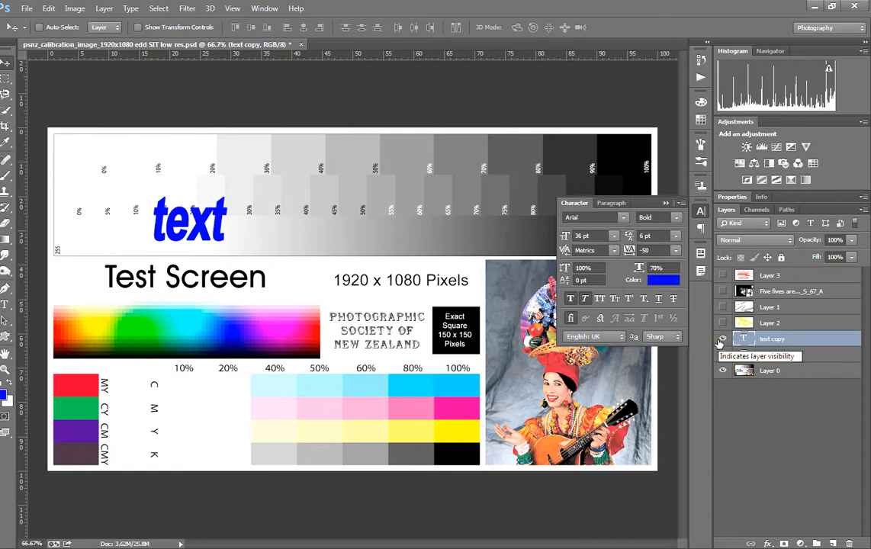
{"action": "right_click", "coordinate": [798, 339]}
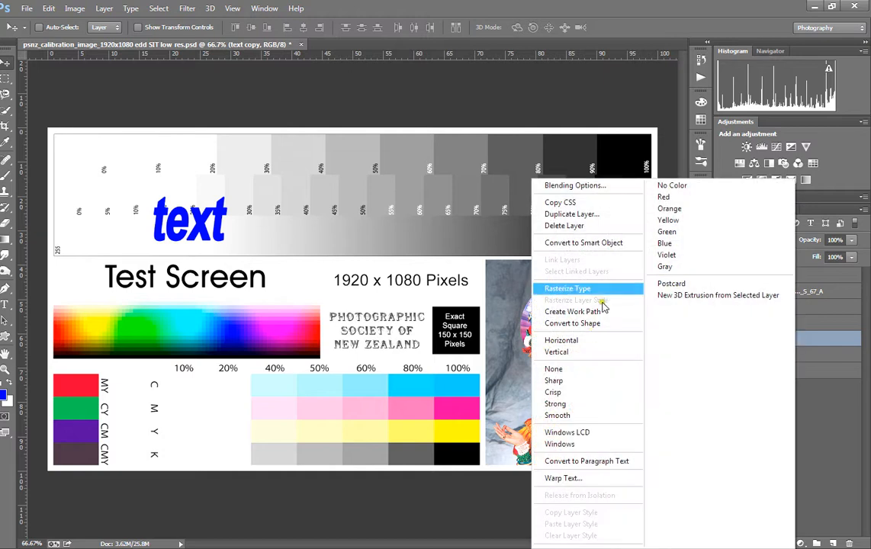
{"action": "left_click", "coordinate": [595, 291]}
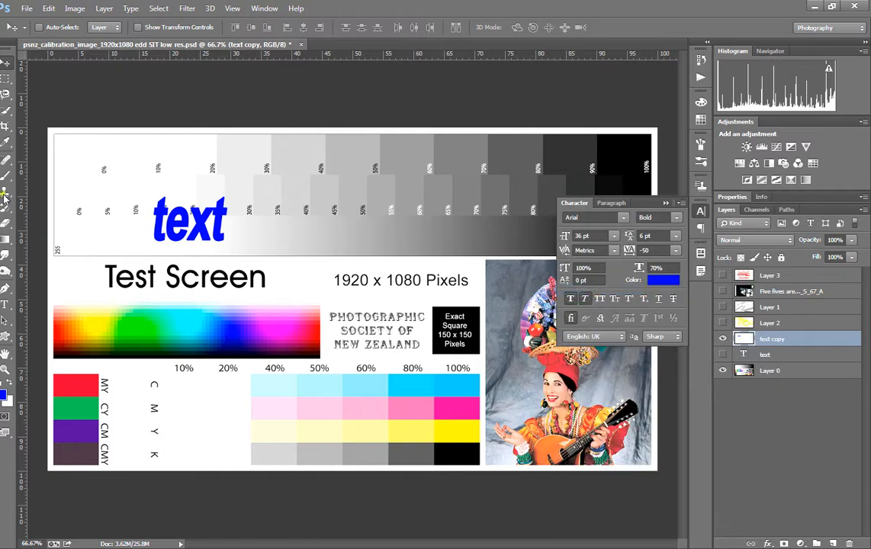
Step: Smudge the top of the first letter on the text copy layer at 50% strength, and undo it
{"action": "left_click", "coordinate": [5, 256]}
{"action": "left_click_drag", "start_coordinate": [156, 200], "coordinate": [180, 170]}
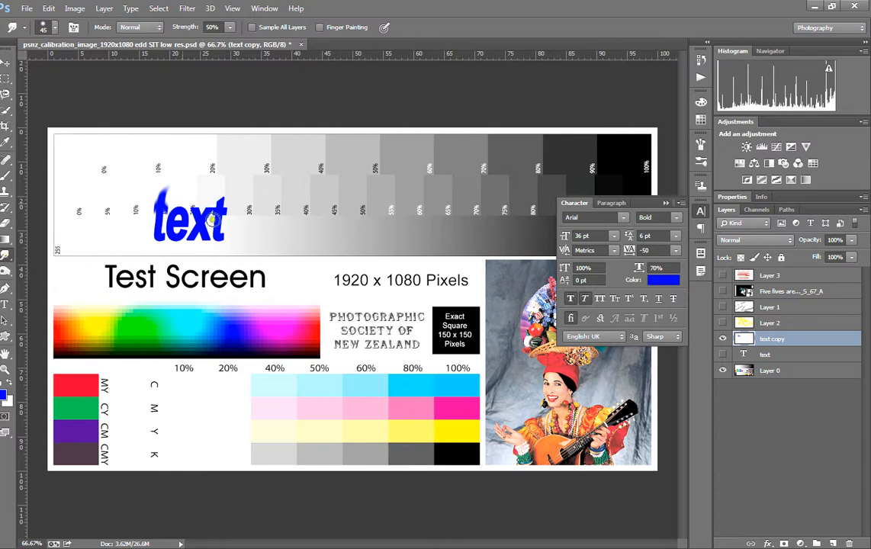
{"action": "key", "text": "ctrl+z"}
Step: Show and select the editable text layer and hide the rasterized text copy layer
{"action": "left_click", "coordinate": [723, 355]}
{"action": "left_click", "coordinate": [724, 340]}
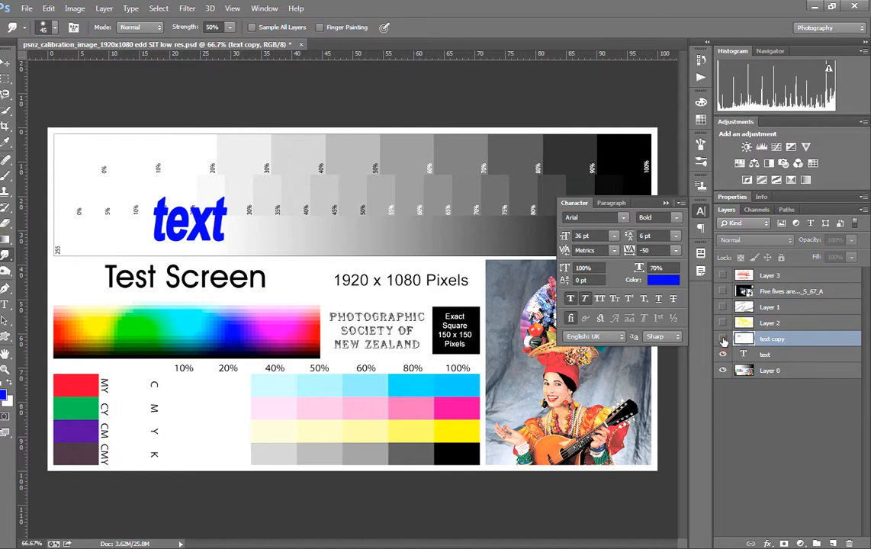
{"action": "left_click", "coordinate": [736, 355]}
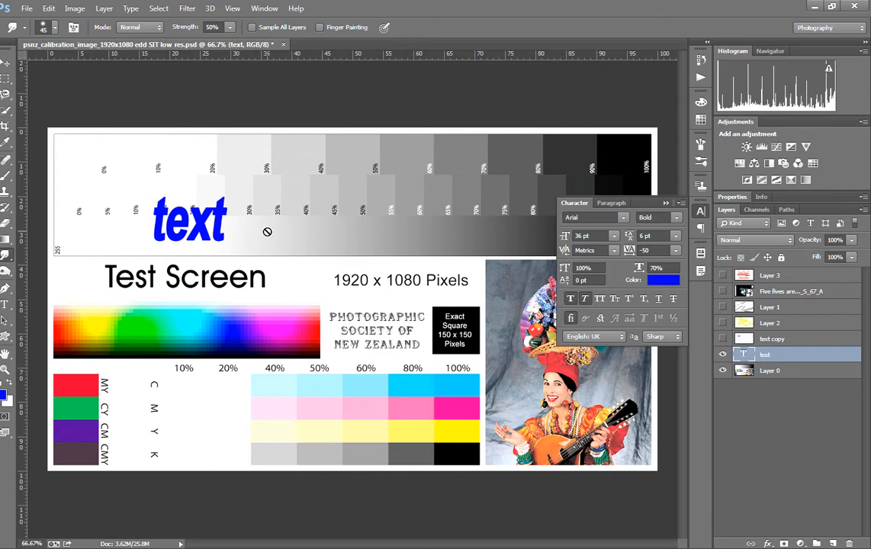
Step: Change the wording on the editable text layer to "Text" with a capital T and commit the edit
{"action": "double_click", "coordinate": [744, 354]}
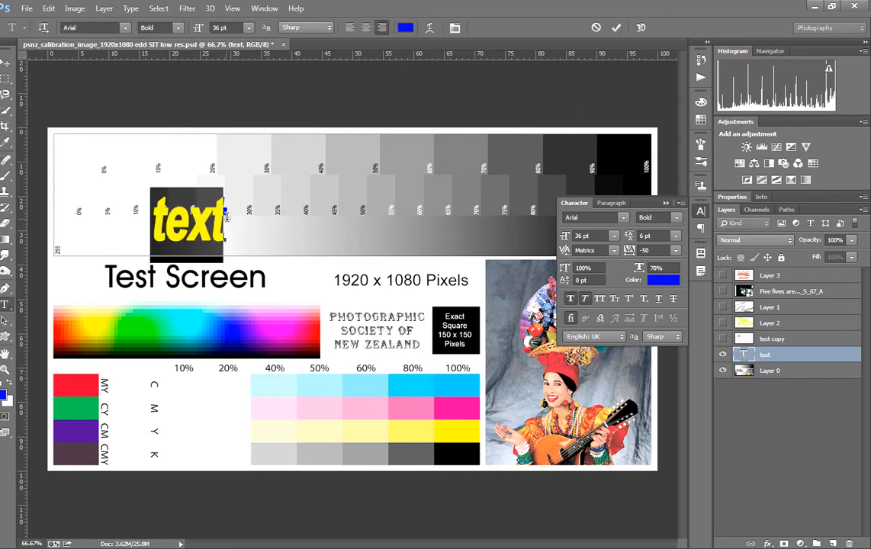
{"action": "key", "text": "Left"}
{"action": "key", "text": "Delete"}
{"action": "type", "text": "T"}
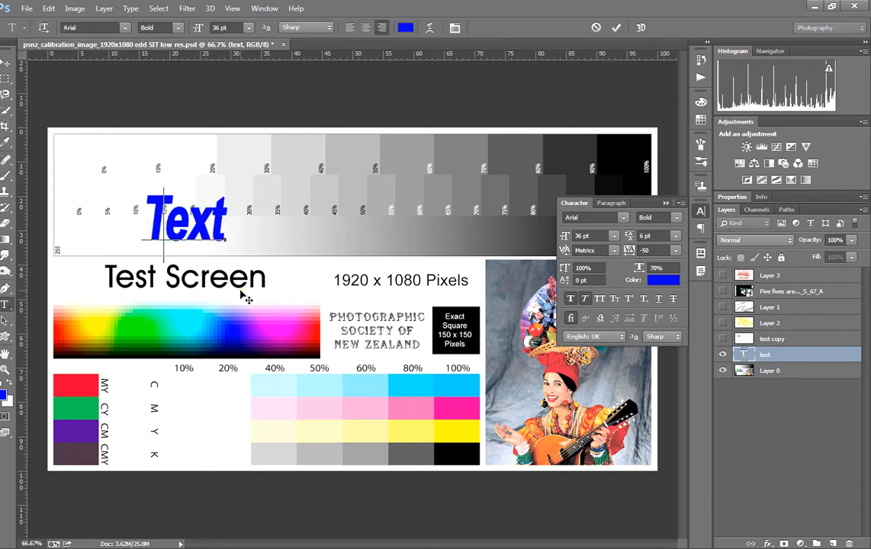
{"action": "left_click", "coordinate": [616, 28]}
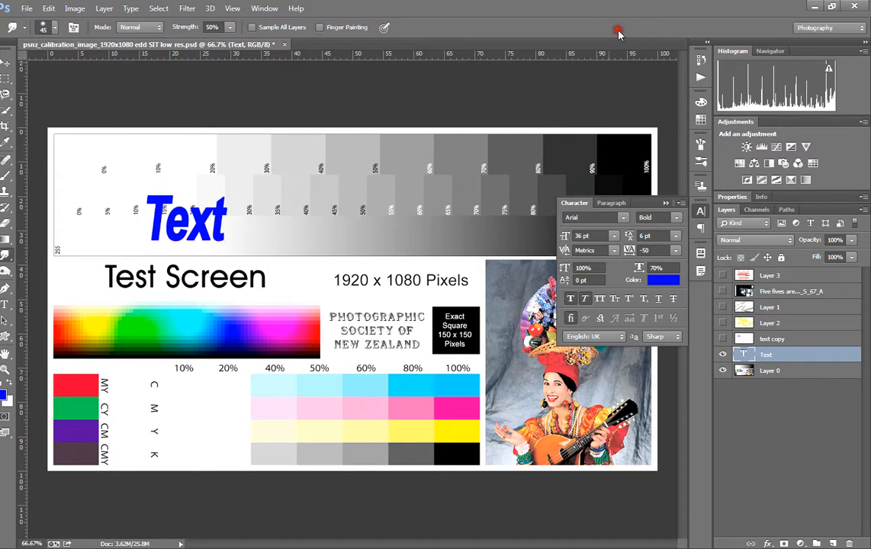
Step: Add a layer mask to the Text layer and select the text copy layer
{"action": "left_click", "coordinate": [756, 338]}
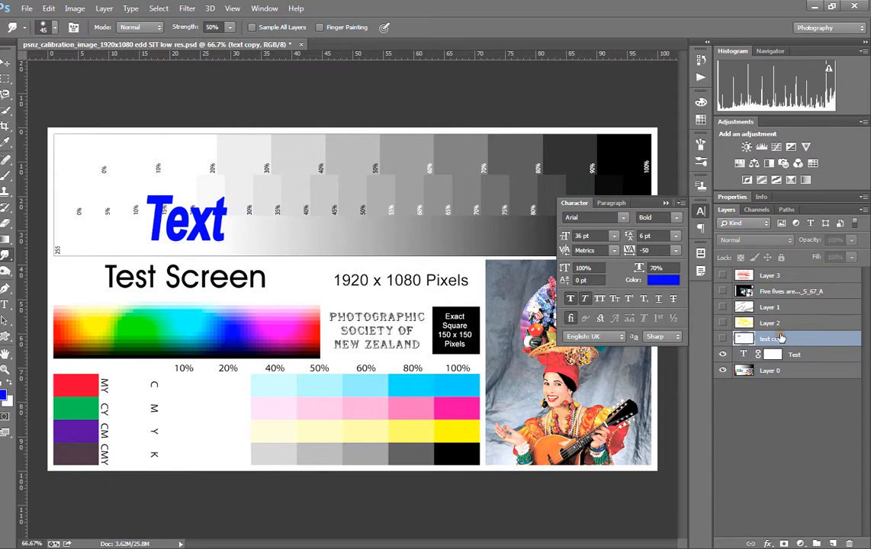
{"action": "left_click", "coordinate": [501, 119]}
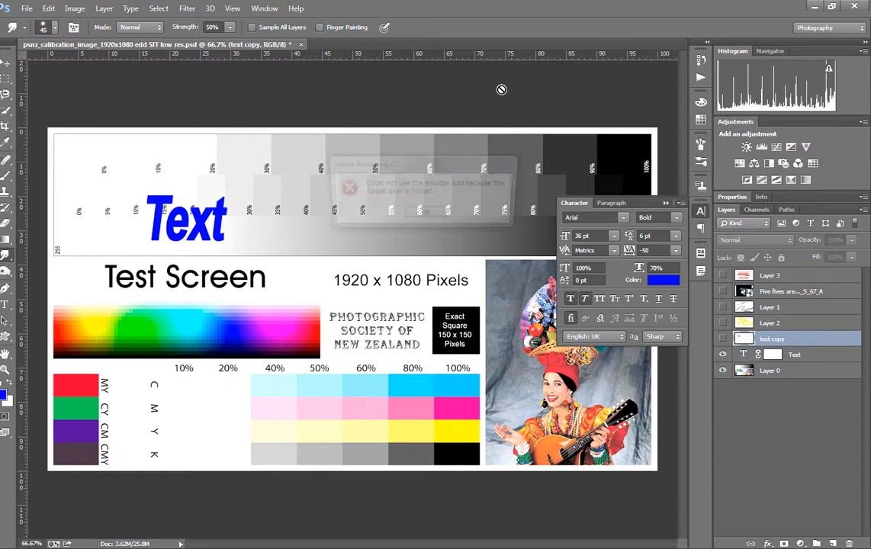
Step: Show the rasterized text copy layer and hide the editable Text layer
{"action": "left_click", "coordinate": [432, 215]}
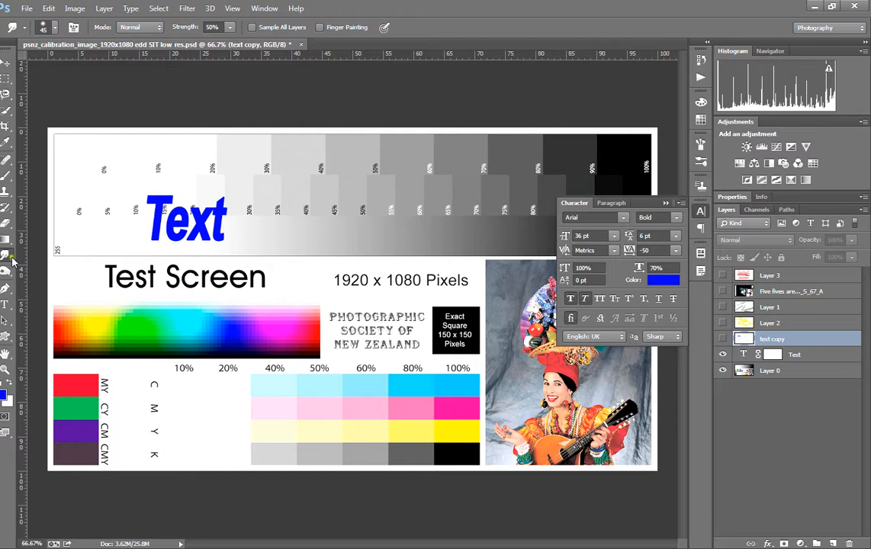
{"action": "left_click", "coordinate": [352, 236]}
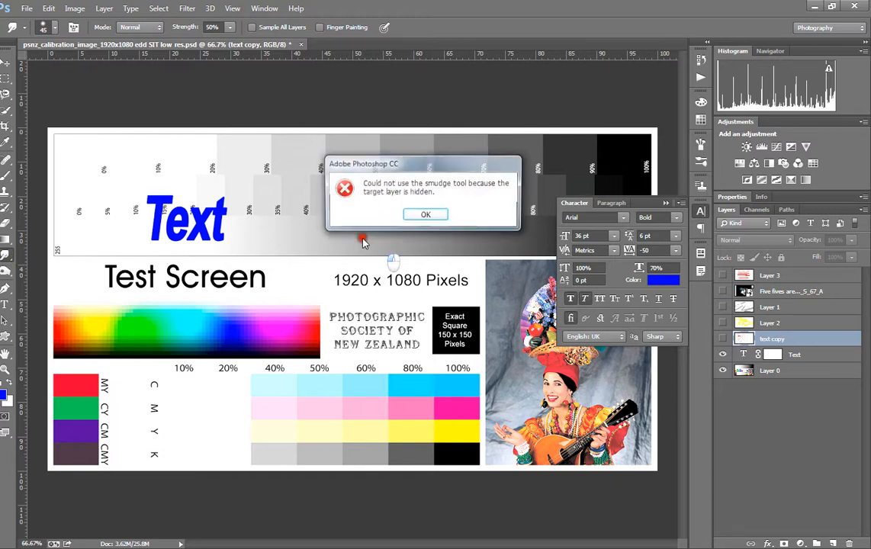
{"action": "left_click", "coordinate": [426, 216]}
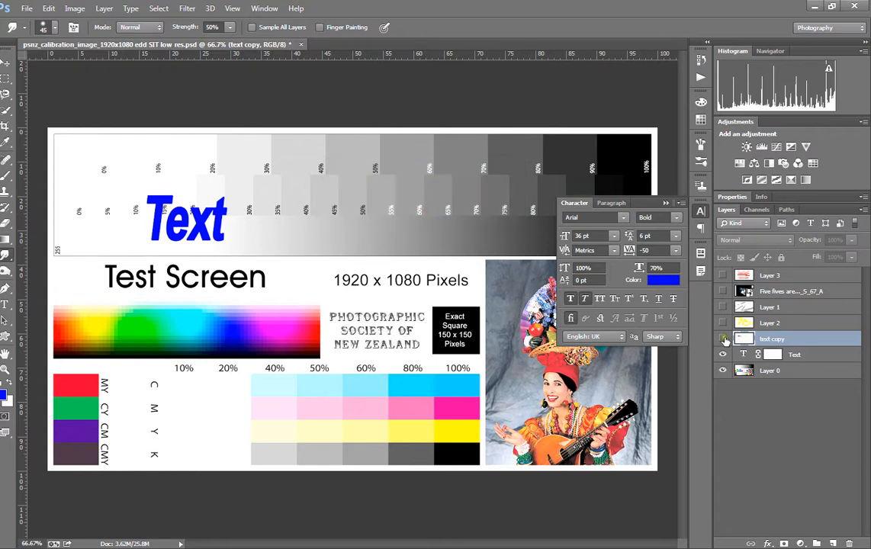
{"action": "left_click", "coordinate": [725, 340]}
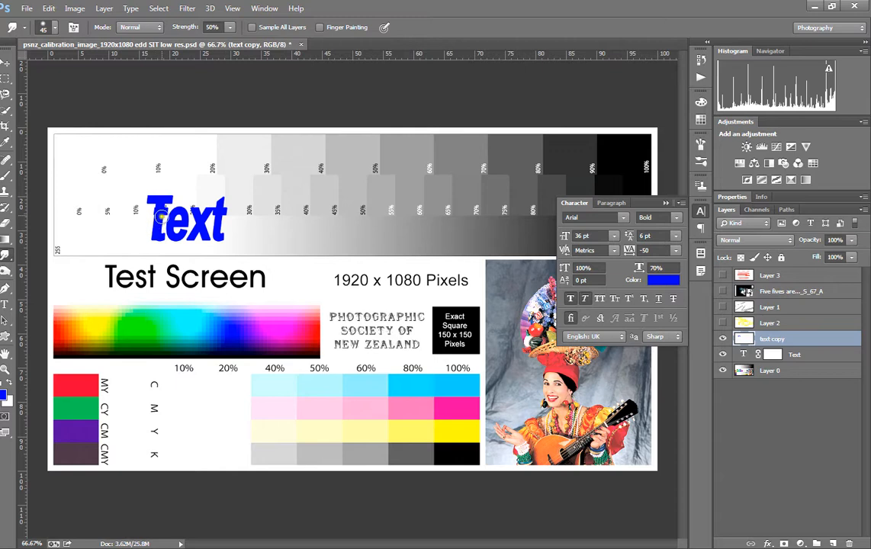
{"action": "left_click", "coordinate": [724, 355]}
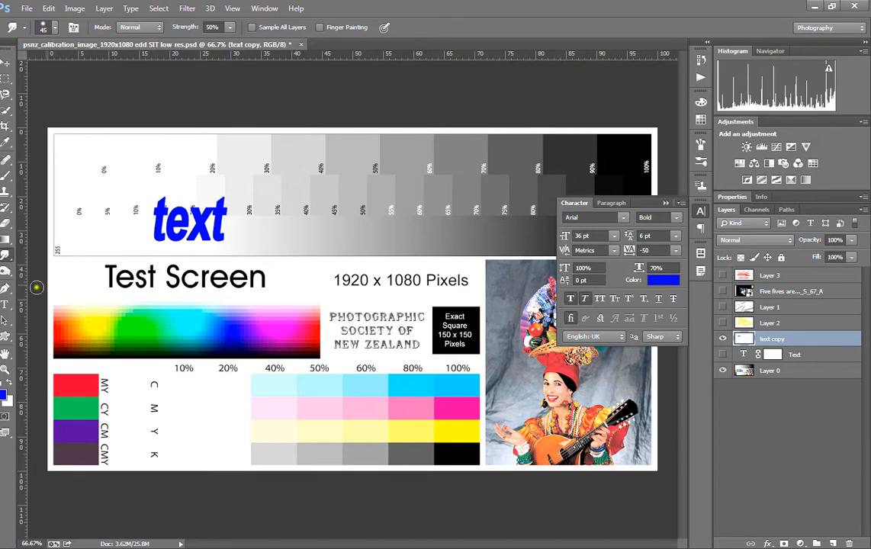
Step: Examine the path selection and shape tool groups, and cancel creating a custom shape
{"action": "left_click", "coordinate": [8, 325]}
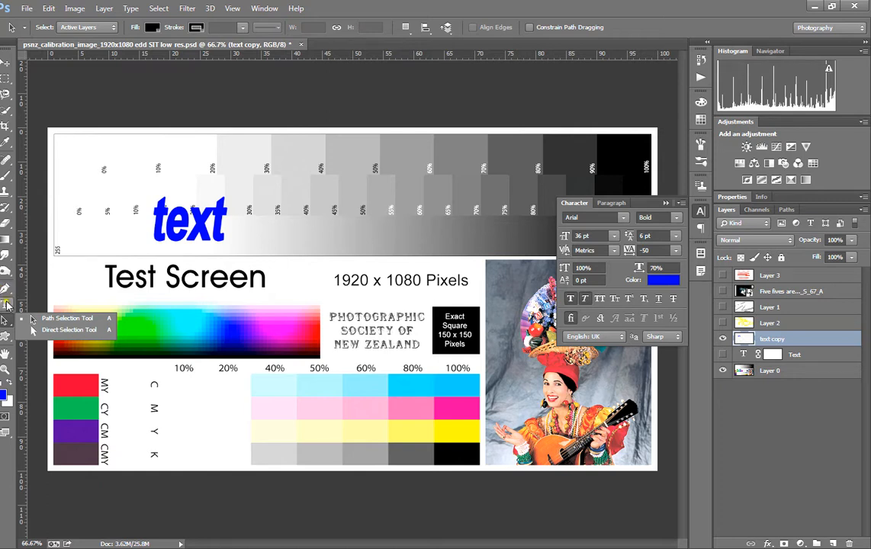
{"action": "left_click", "coordinate": [5, 338]}
{"action": "right_click", "coordinate": [4, 340]}
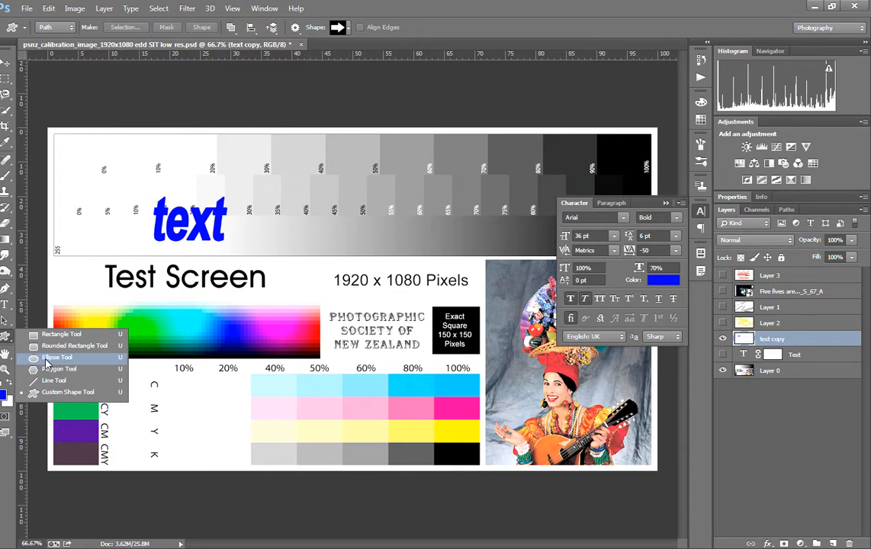
{"action": "left_click", "coordinate": [181, 511]}
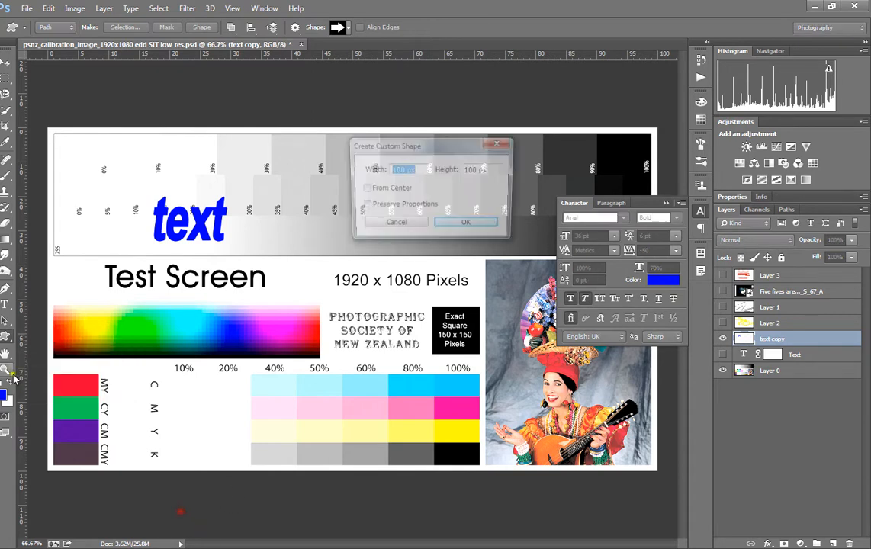
{"action": "left_click", "coordinate": [396, 225]}
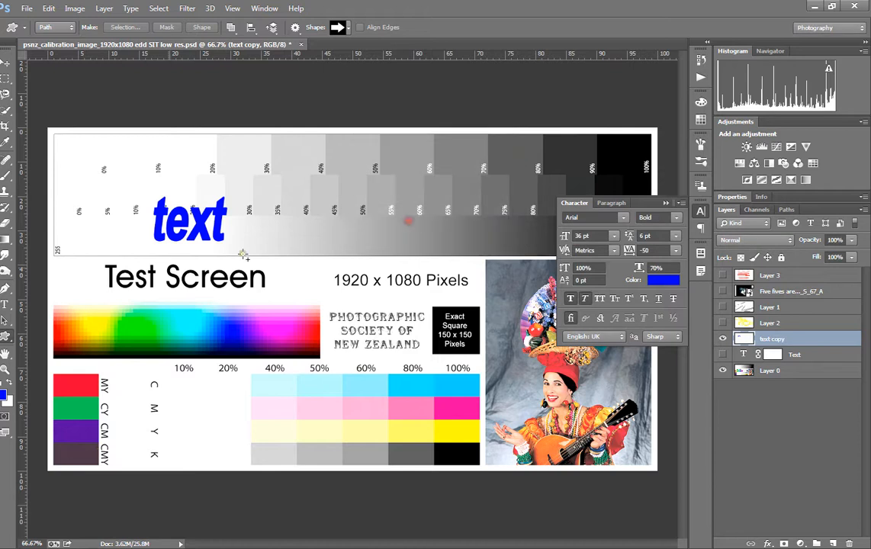
Step: Zoom in to about 106% and pan around the image with the Hand tool and from within the Move tool
{"action": "key", "text": "h"}
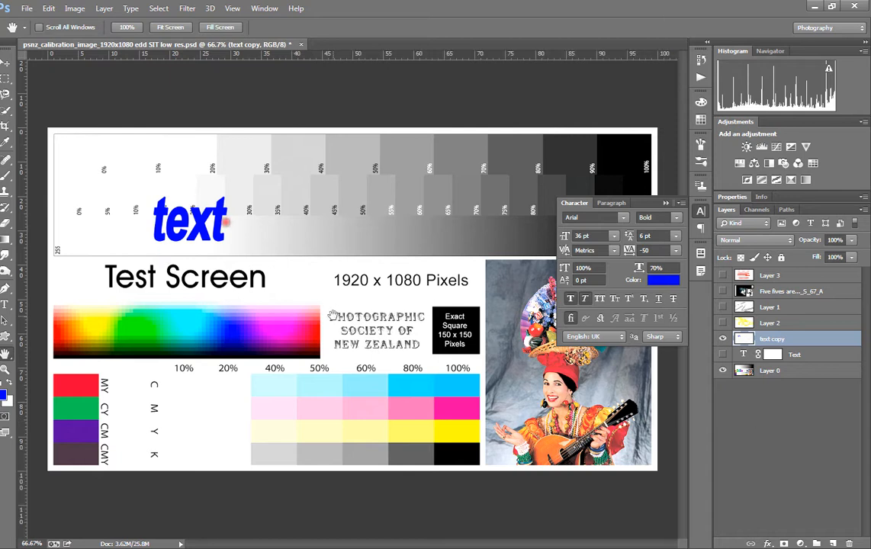
{"action": "scroll", "coordinate": [337, 340], "scroll_direction": "up", "scroll_amount": 4}
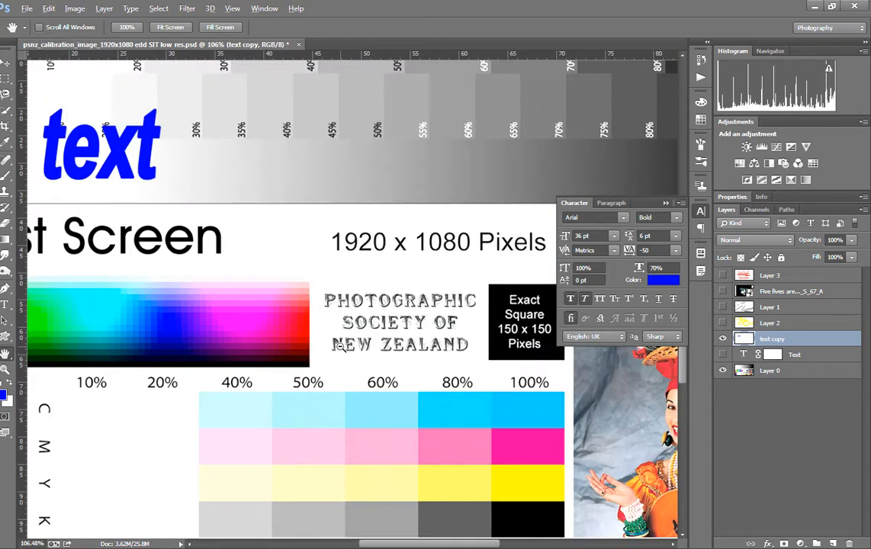
{"action": "left_click_drag", "start_coordinate": [323, 343], "coordinate": [304, 223]}
{"action": "left_click_drag", "start_coordinate": [304, 267], "coordinate": [227, 330]}
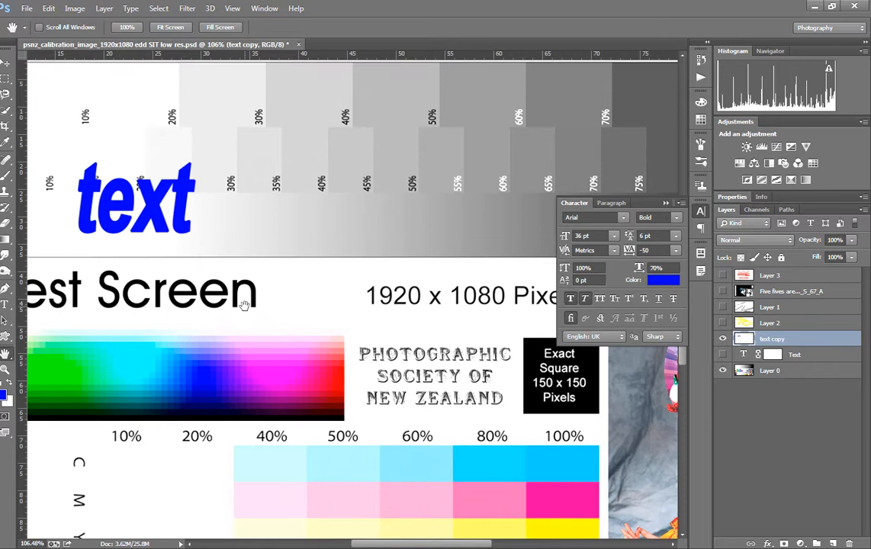
{"action": "scroll", "coordinate": [244, 306], "scroll_direction": "down", "scroll_amount": 1}
{"action": "left_click", "coordinate": [8, 64]}
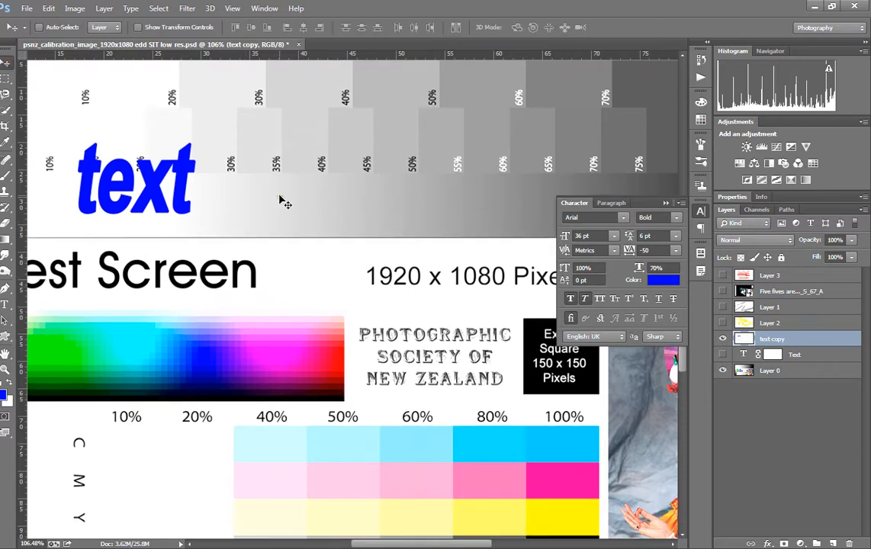
{"action": "left_click_drag", "start_coordinate": [283, 237], "coordinate": [379, 255]}
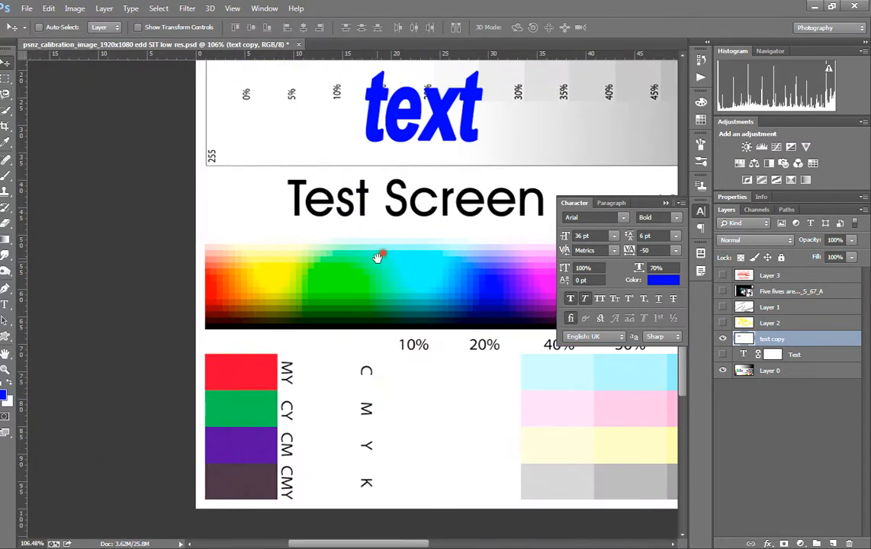
Step: Magnify the colour spectrum to 200% with the Zoom tool and zoom back out to 66.7%
{"action": "left_click", "coordinate": [5, 371]}
{"action": "left_click", "coordinate": [396, 281]}
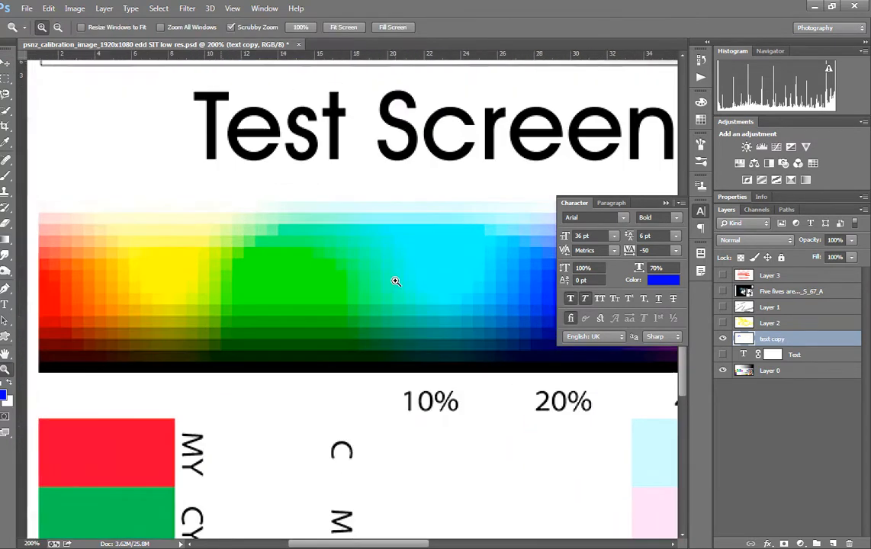
{"action": "key", "text": "alt"}
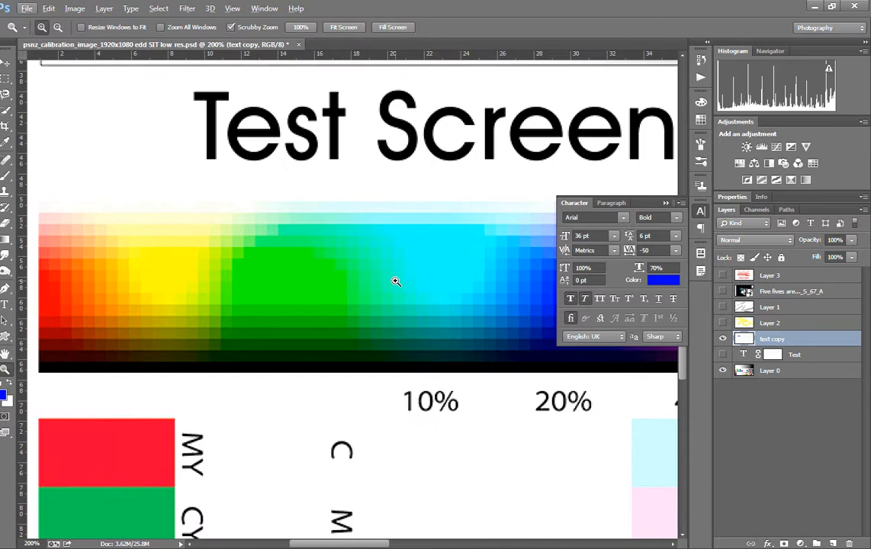
{"action": "left_click", "coordinate": [396, 282], "text": "alt"}
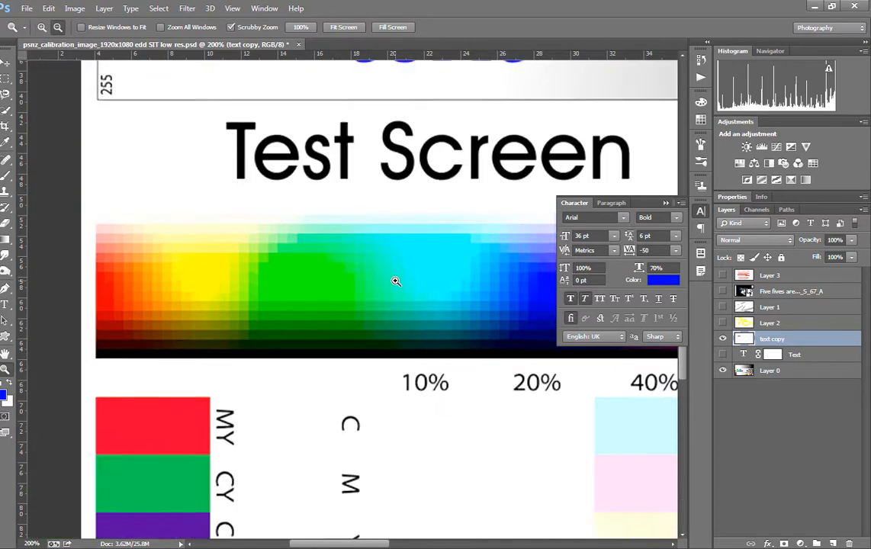
{"action": "left_click", "coordinate": [396, 282], "text": "alt"}
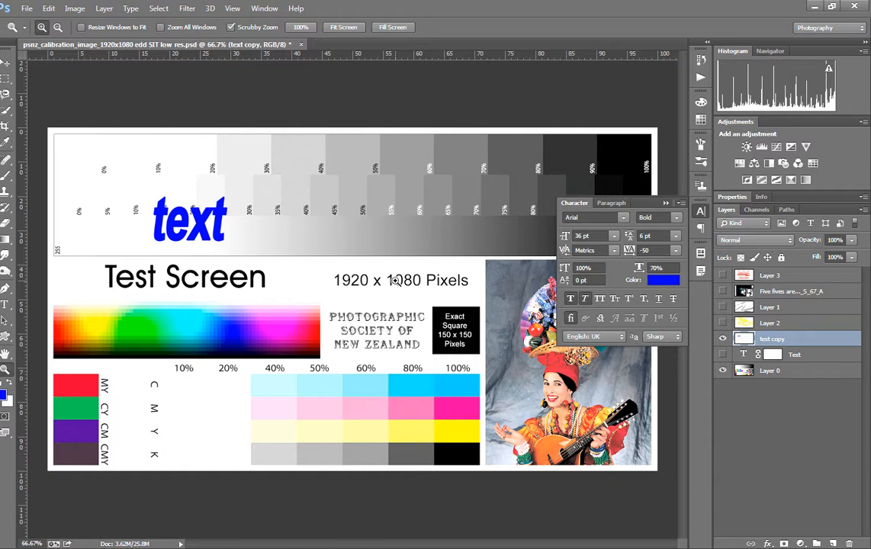
Step: Zoom in to 100% and back out to 66.7% while the Move tool is active
{"action": "left_click", "coordinate": [5, 62]}
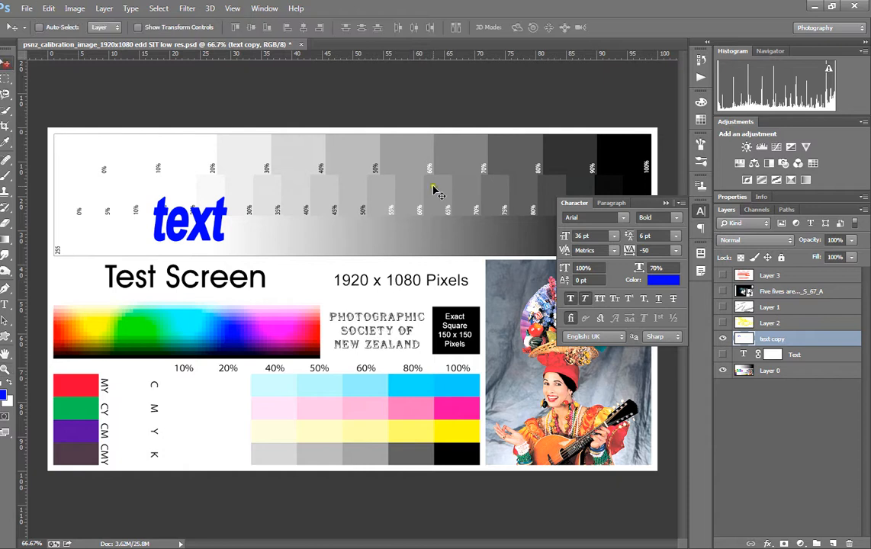
{"action": "scroll", "coordinate": [472, 208], "scroll_direction": "up", "scroll_amount": 2}
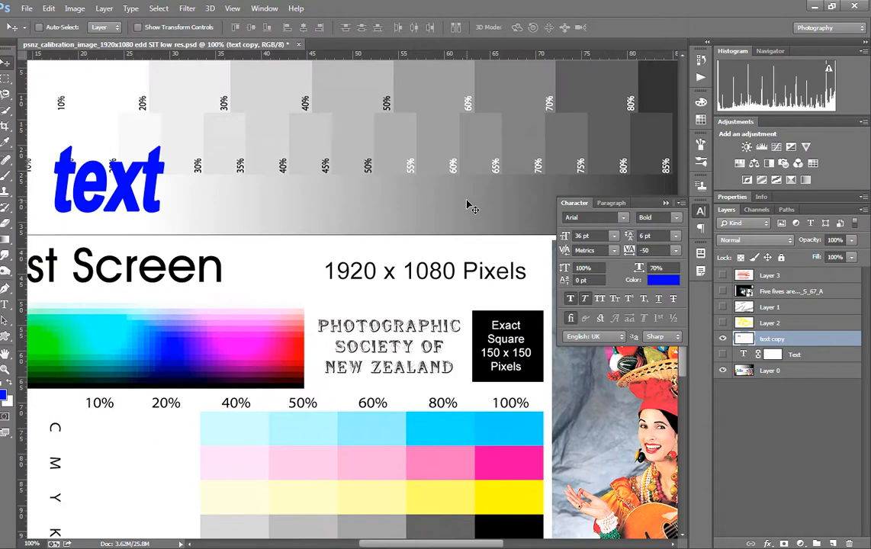
{"action": "scroll", "coordinate": [471, 207], "scroll_direction": "down", "scroll_amount": 1}
{"action": "scroll", "coordinate": [472, 208], "scroll_direction": "down", "scroll_amount": 2}
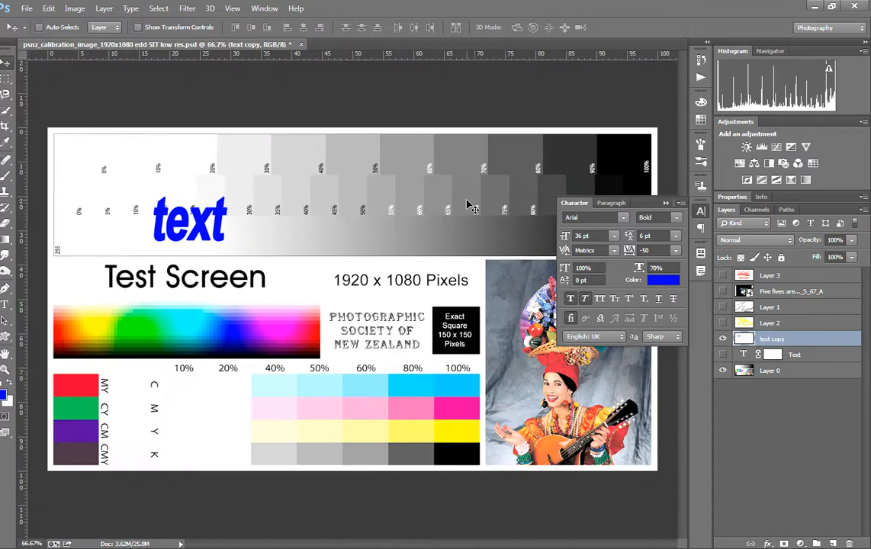
{"action": "scroll", "coordinate": [472, 208], "scroll_direction": "up", "scroll_amount": 1}
Step: Swap the foreground and background colours and back again, and reset them to the default black and white
{"action": "left_click", "coordinate": [9, 385]}
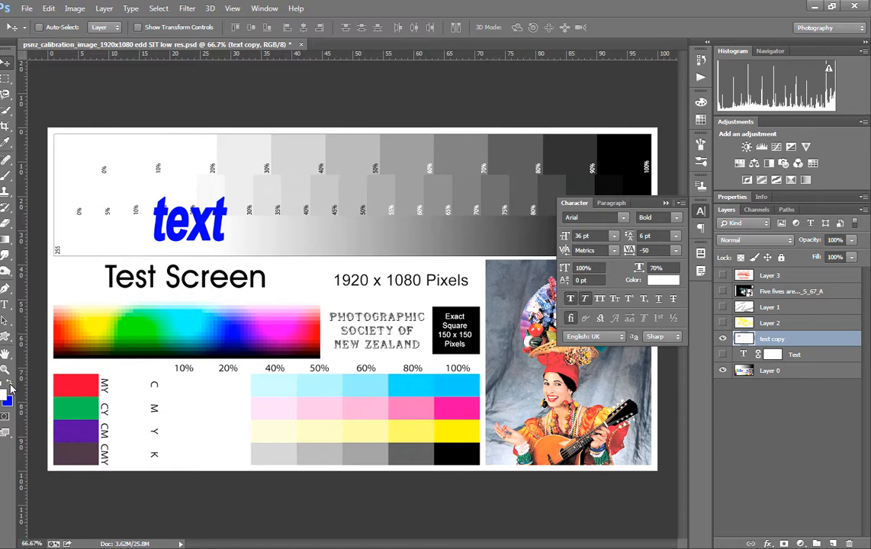
{"action": "left_click", "coordinate": [9, 386]}
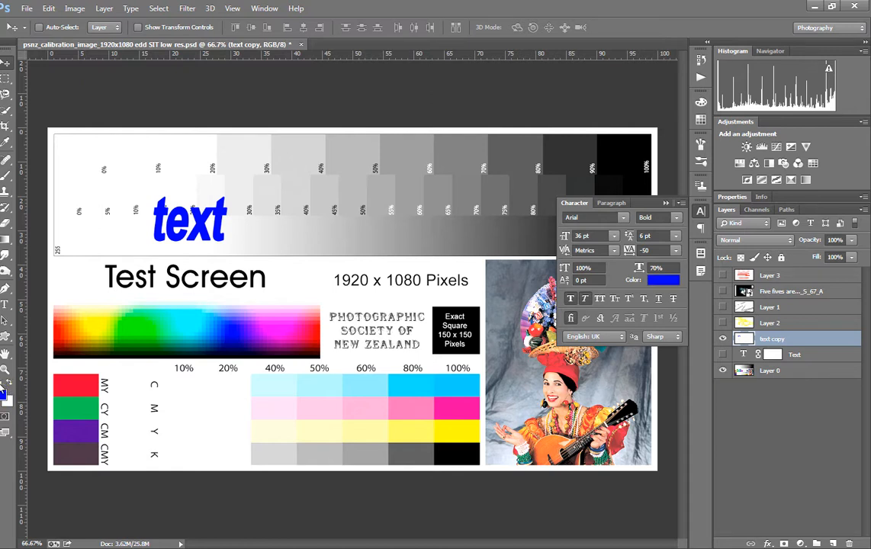
{"action": "left_click", "coordinate": [4, 386]}
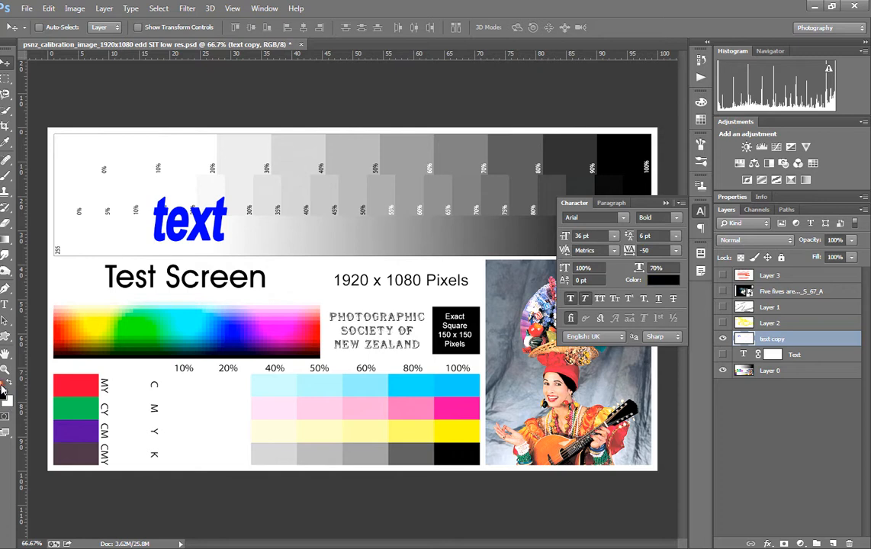